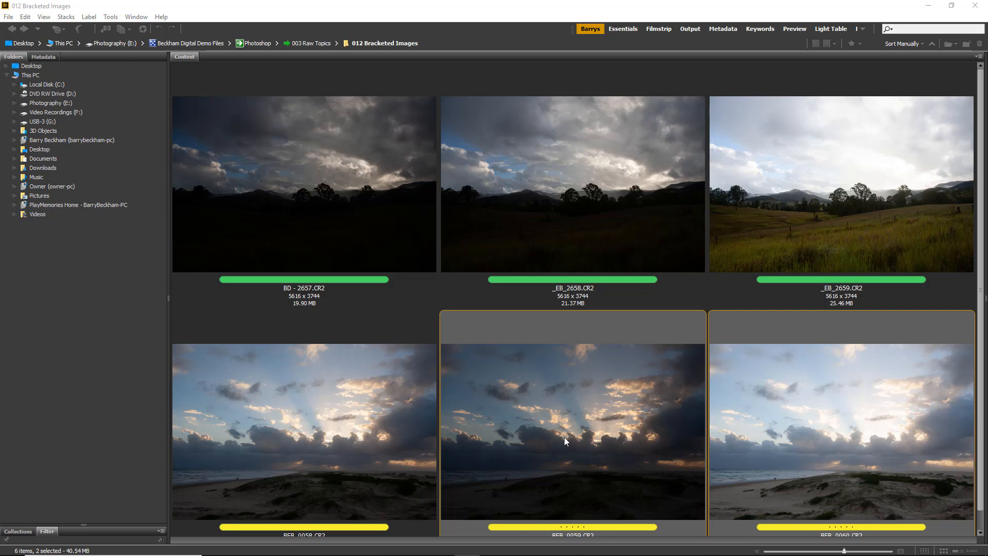
Select the two beach raw files BEB_0059.CR2 and BEB_0060.CR2 together in the folder
left_click(865, 471)
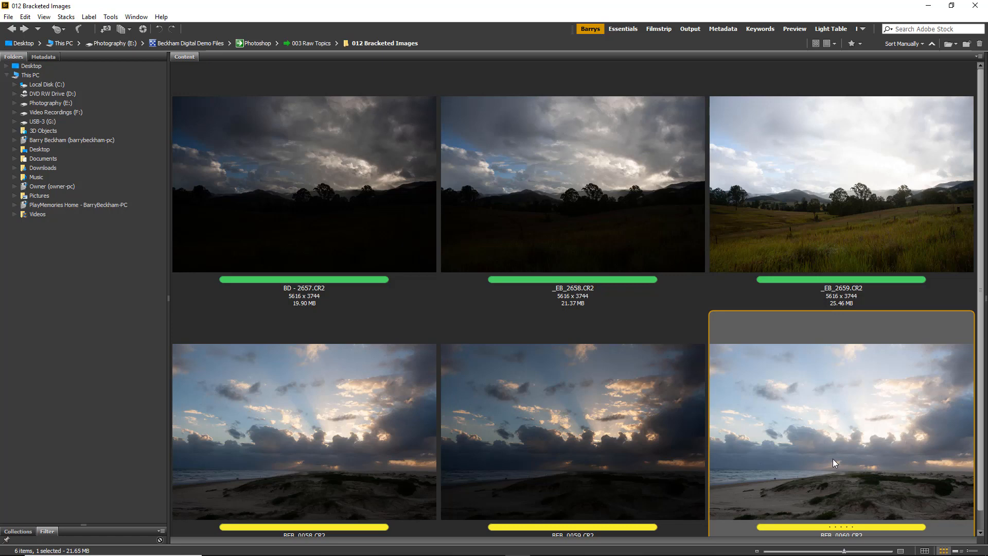
left_click(589, 465)
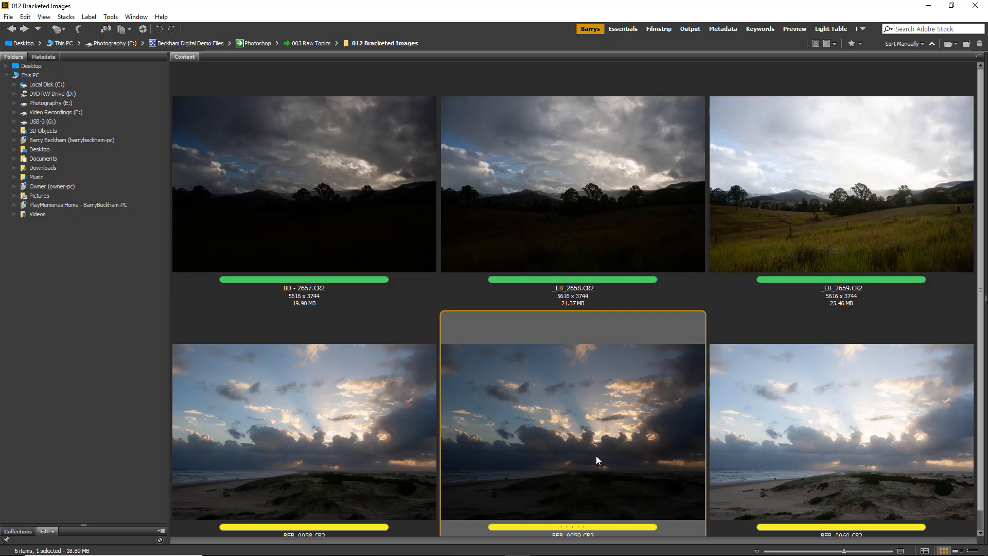
left_click(812, 435)
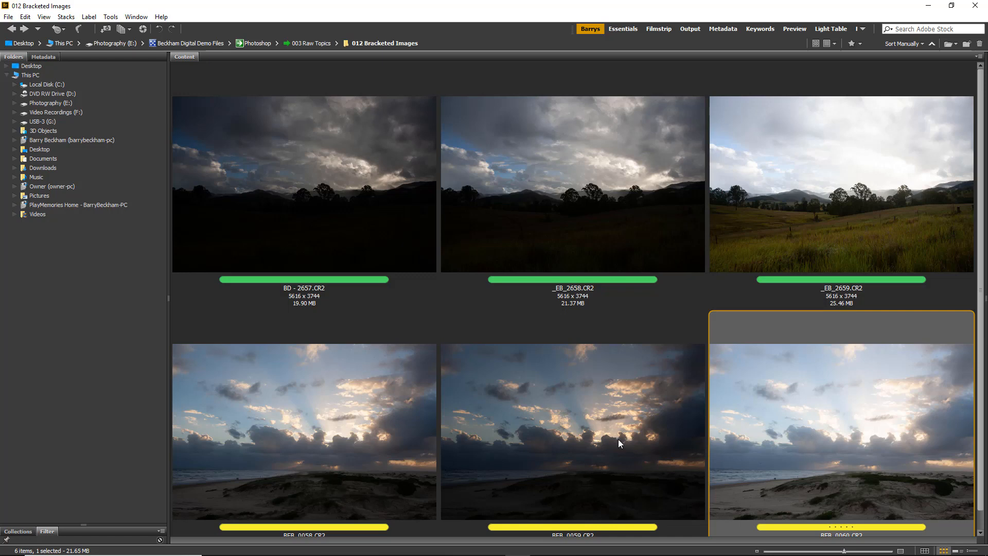
left_click(597, 441, "ctrl")
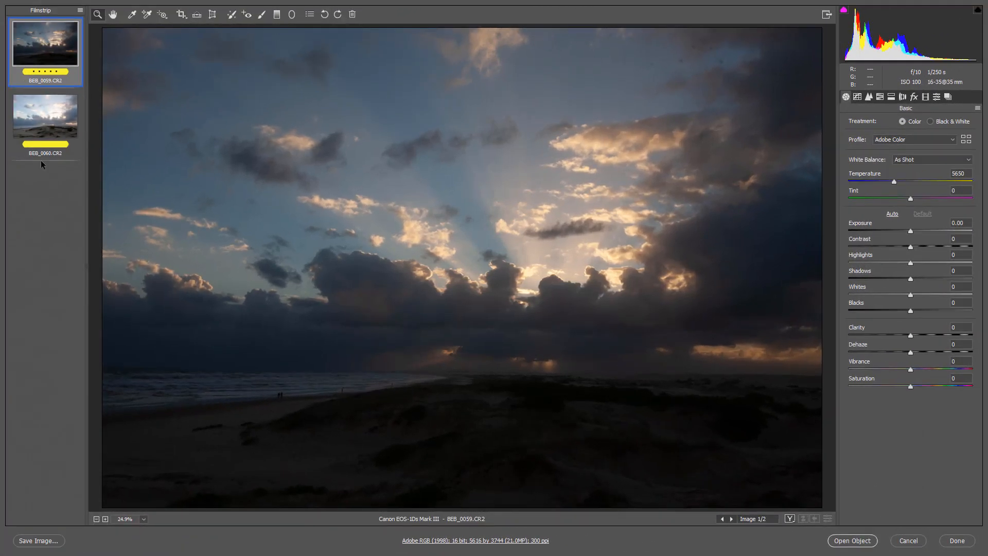
Select both raw images and enable Remove Chromatic Aberration and Enable Profile Corrections for them
left_click(46, 116, "shift")
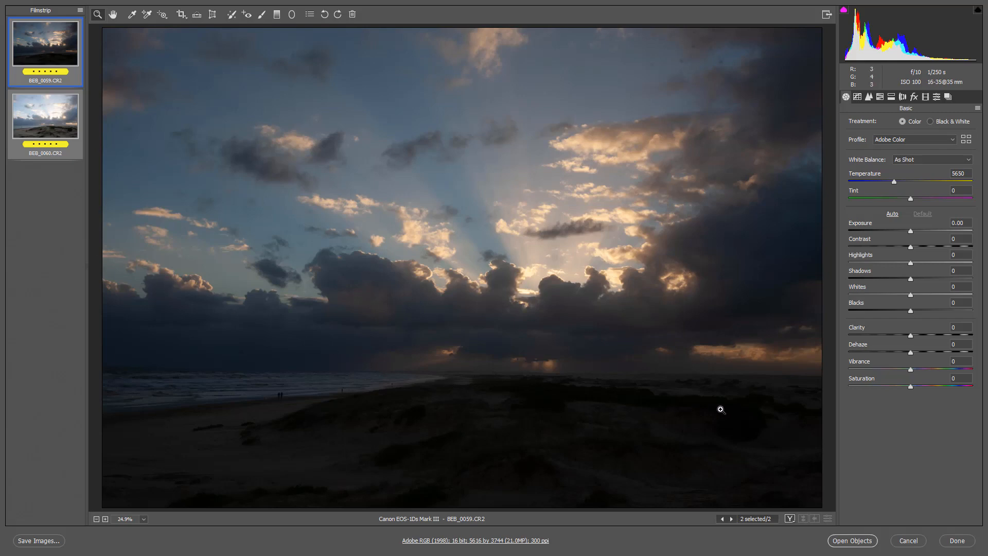
left_click(903, 96)
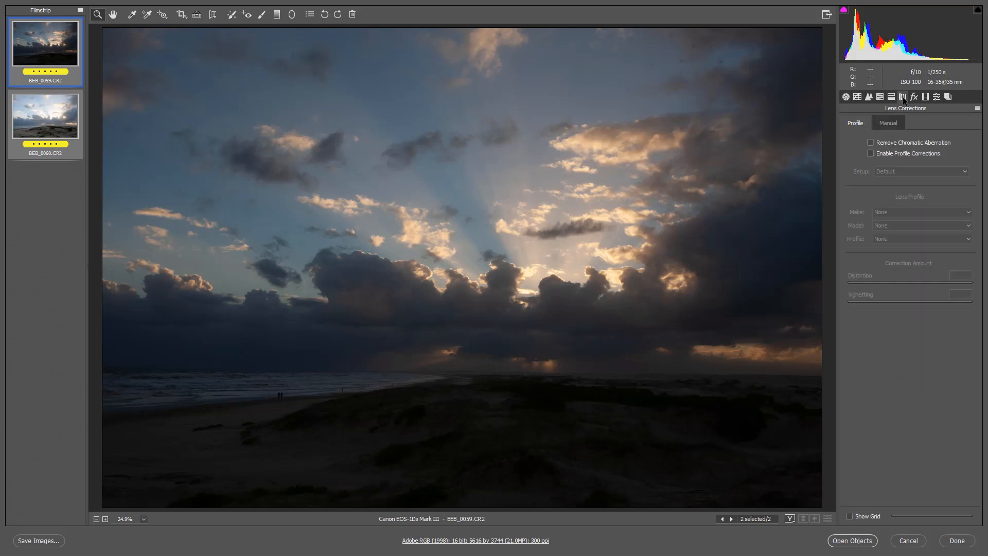
left_click(870, 143)
left_click(871, 153)
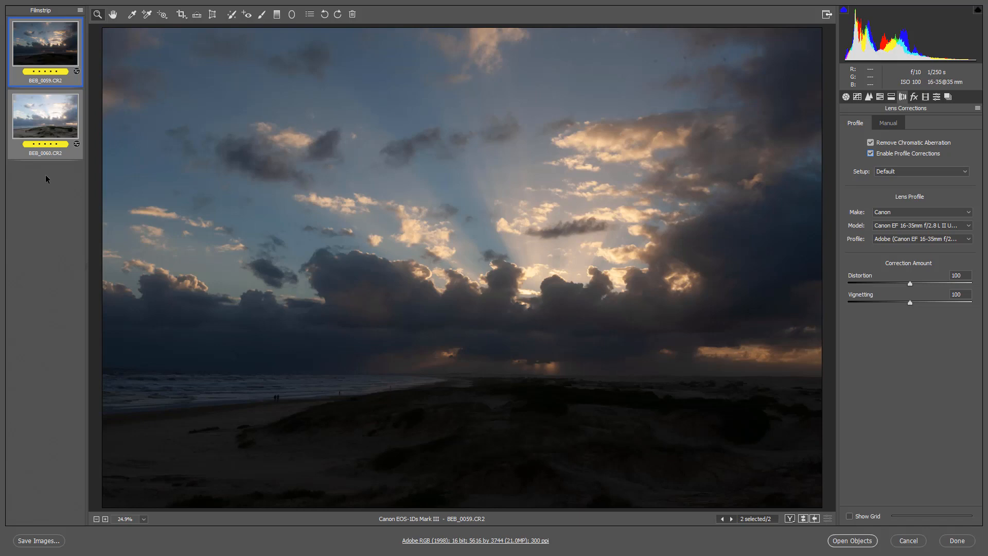
Check BEB_0060, reselect both images and set their white balance by sampling the grey cloud near the right edge of the sky
left_click(51, 135)
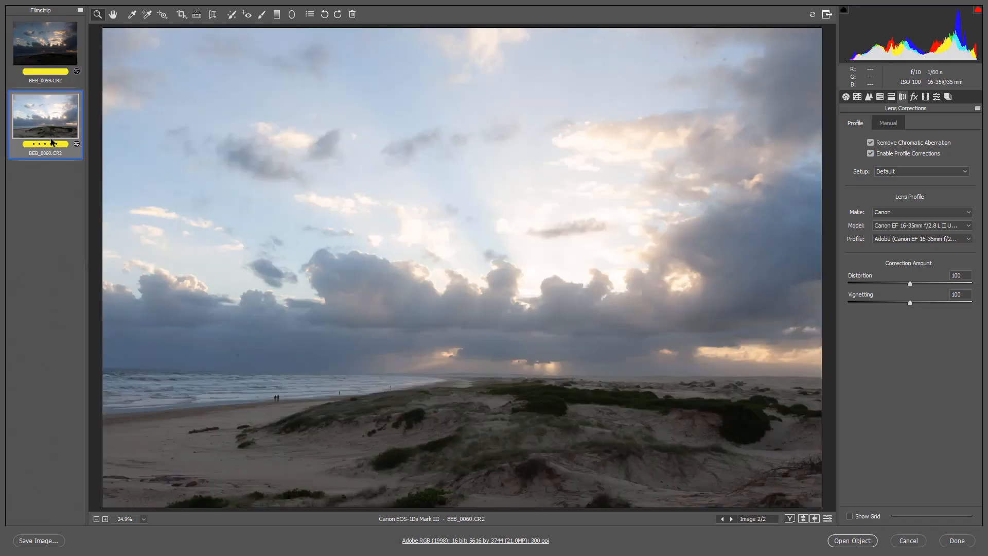
left_click(51, 48, "shift")
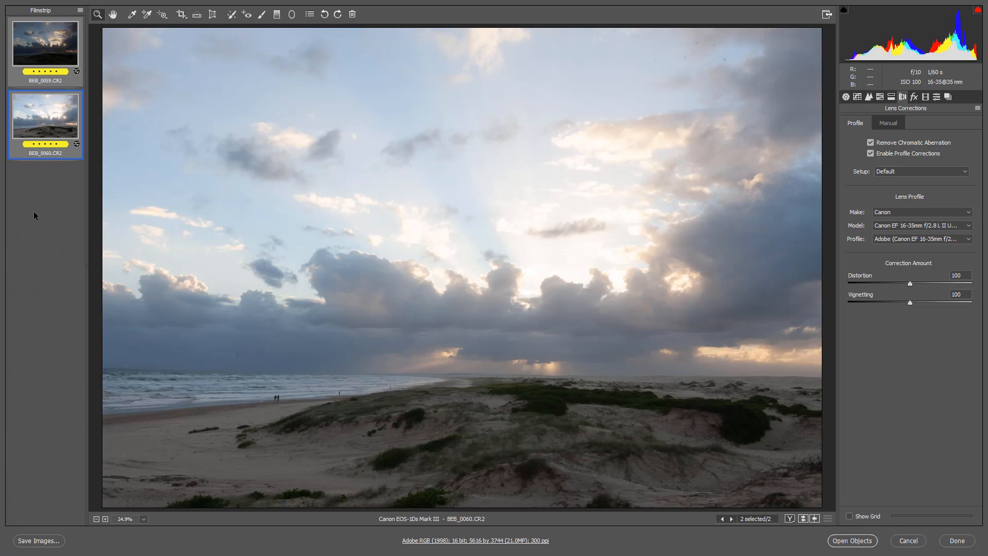
left_click(132, 15)
left_click(796, 236)
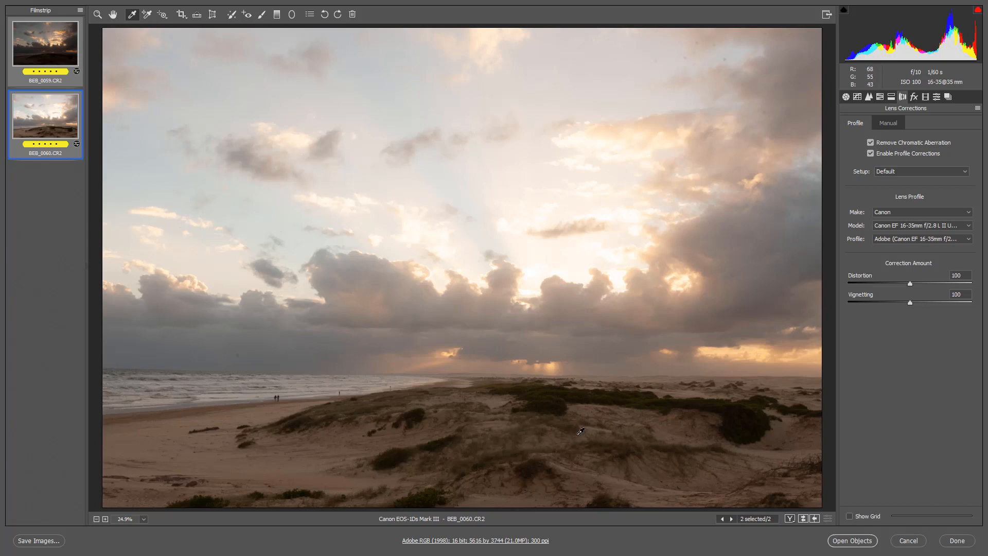
Heal the dust spots in the upper-right corner of the sky with the Spot Removal tool at size 5
left_click(231, 15)
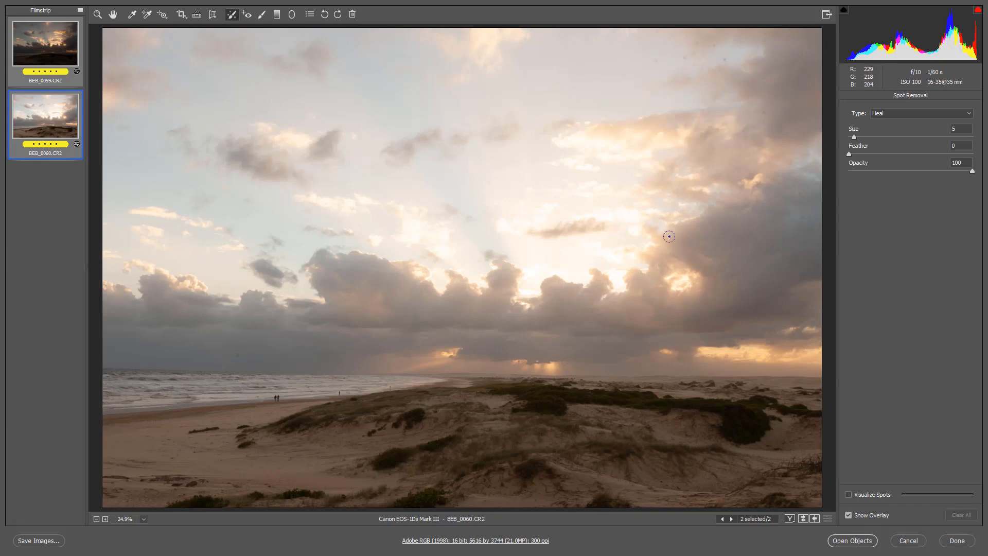
left_click(706, 85, "ctrl")
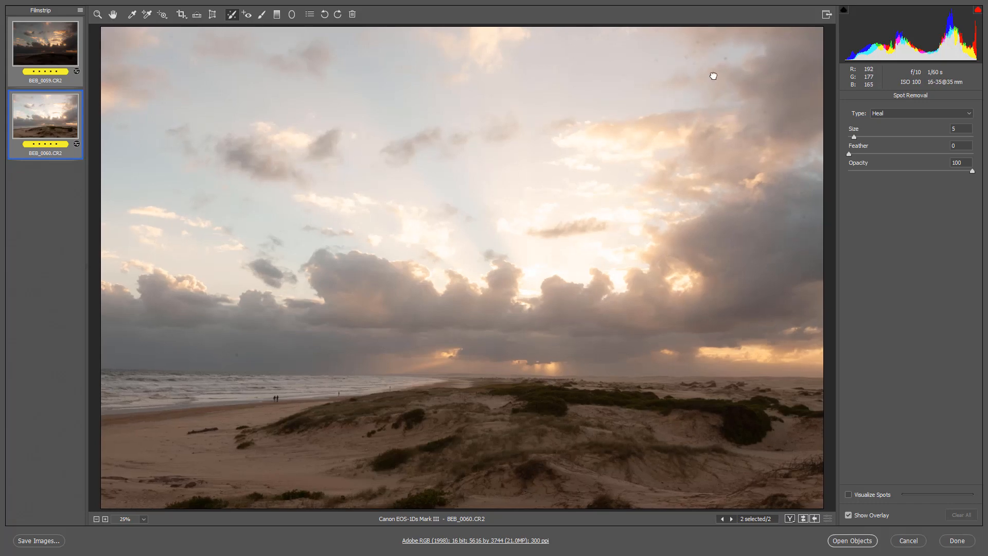
left_click(714, 75, "ctrl")
left_click(717, 65, "ctrl")
left_click(716, 67, "ctrl")
left_click_drag(659, 121, 647, 177)
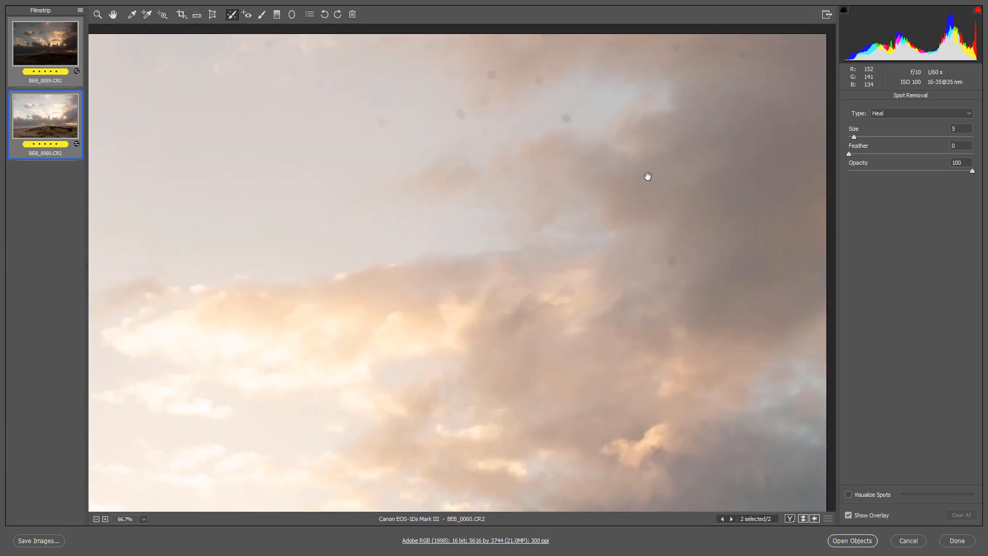
left_click(742, 54)
left_click(741, 40)
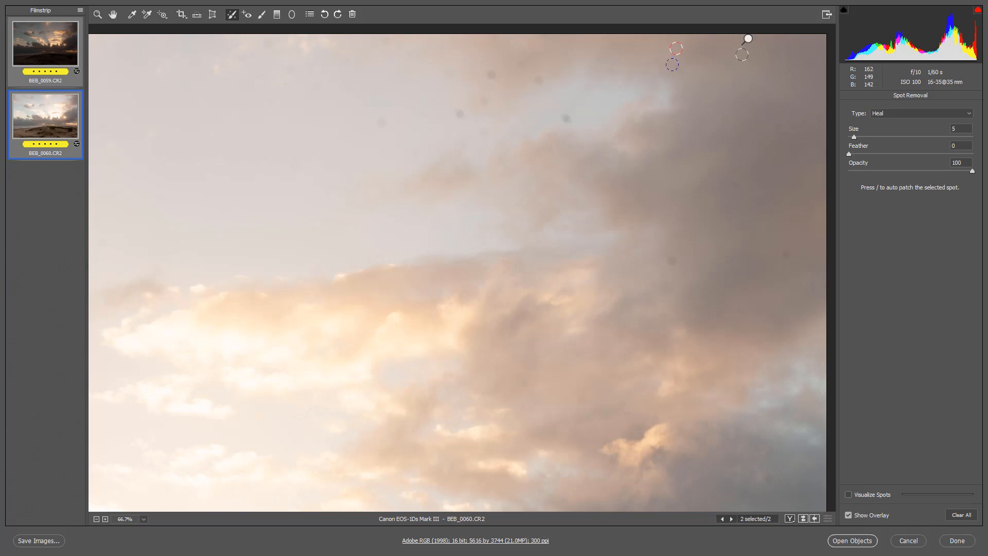
Hide the spot overlay, enlarge the healing brush to size 7 and heal the dust spots across the upper part of the sky
key("v")
key("bracketright")
key("bracketright")
left_click(566, 119)
left_click(539, 80)
left_click(483, 103)
left_click(460, 113)
left_click(382, 124)
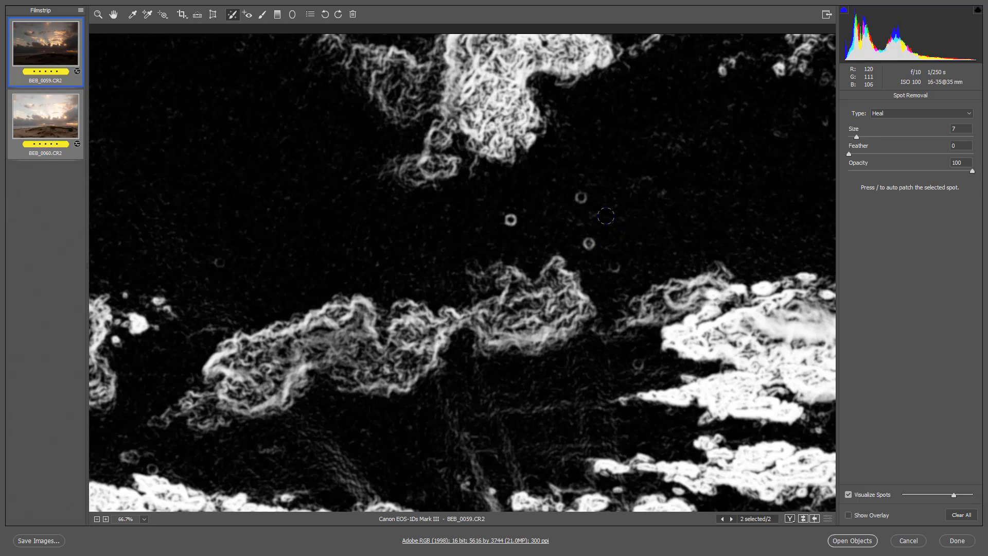
Heal the ring-shaped dust spots in the open sky that stand out in the Visualize Spots view
left_click(581, 197)
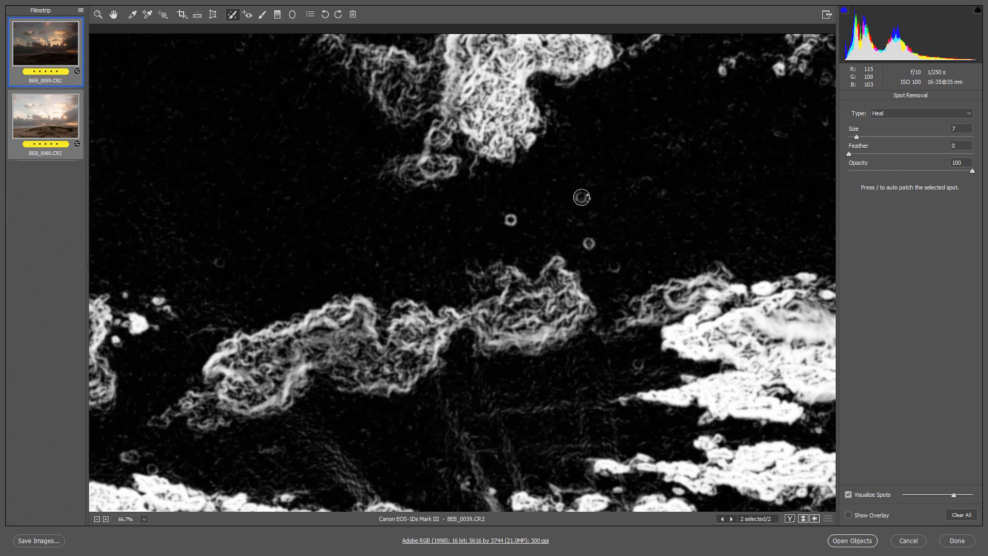
left_click(588, 244)
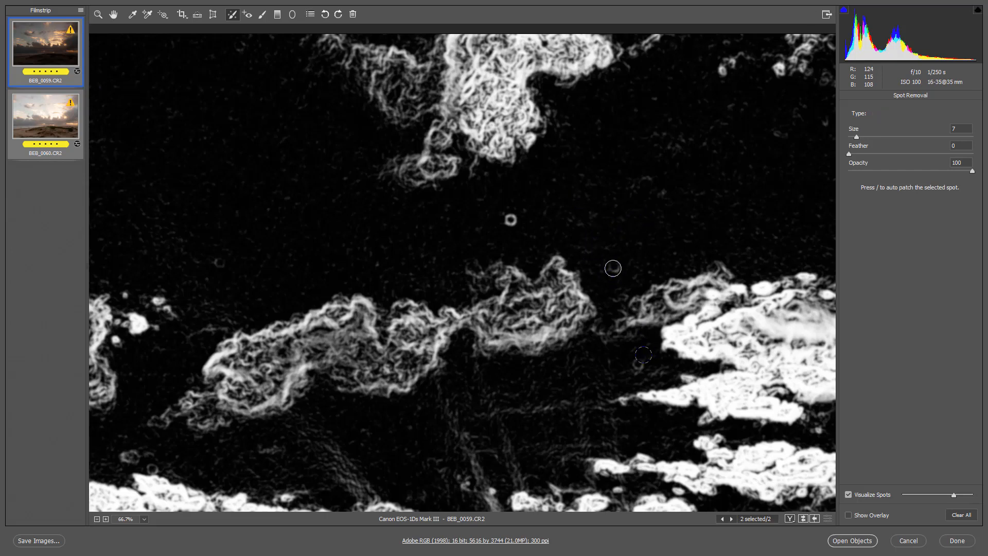
left_click(510, 220)
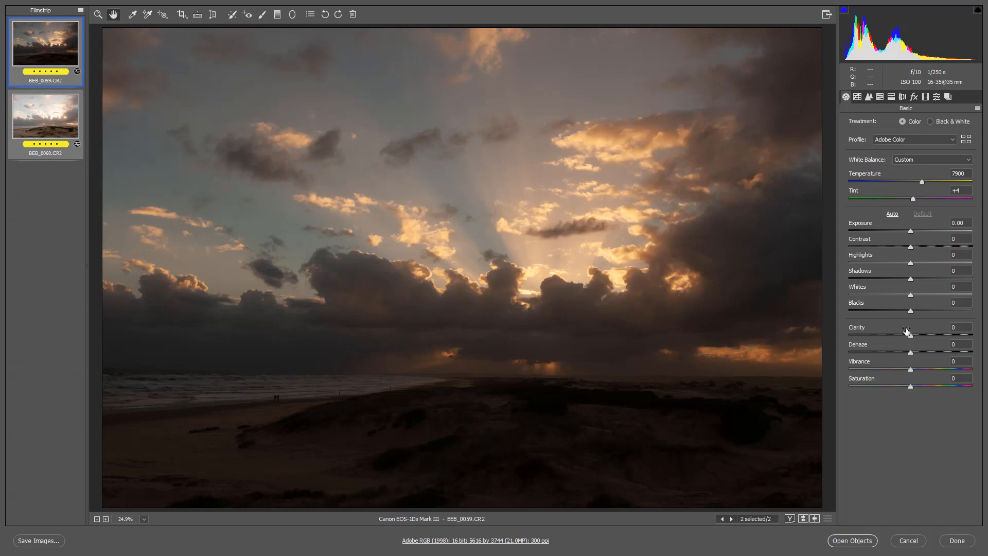
Set Clarity to +42 and raise Vibrance for both raw images
left_click(937, 336)
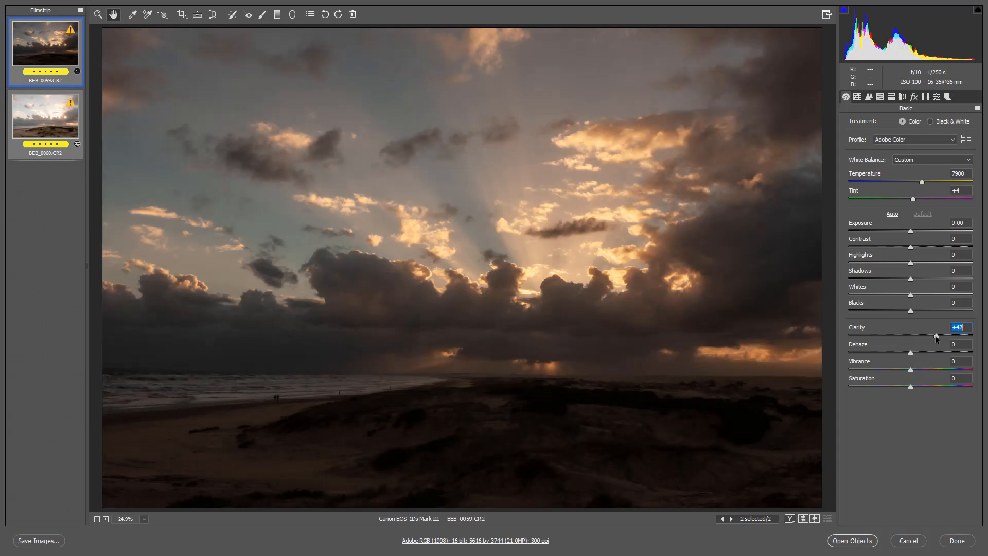
left_click(936, 370)
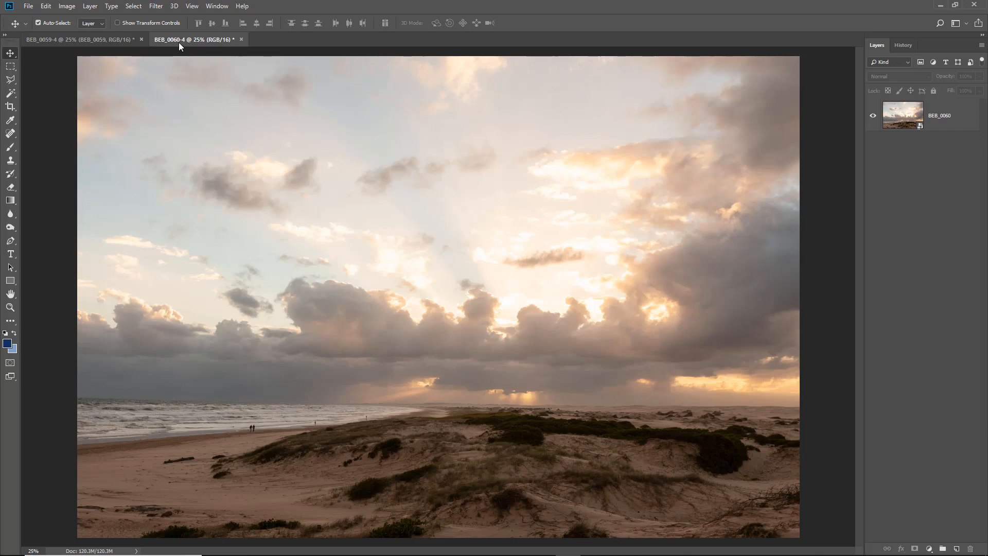
Float the BEB_0060 document in its own window and copy its layer, centred, into the BEB_0059 document
left_click_drag(178, 41, 409, 161)
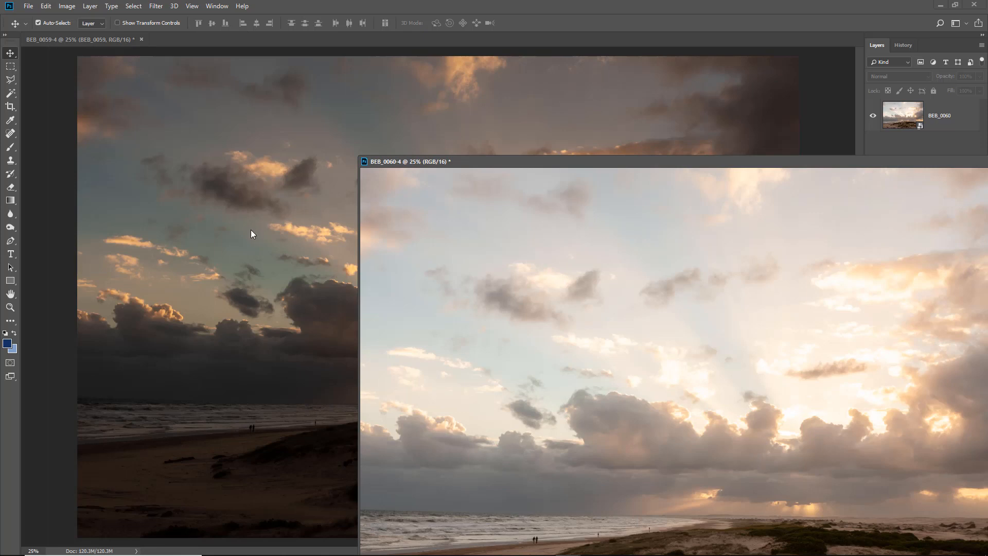
left_click_drag(463, 161, 486, 160)
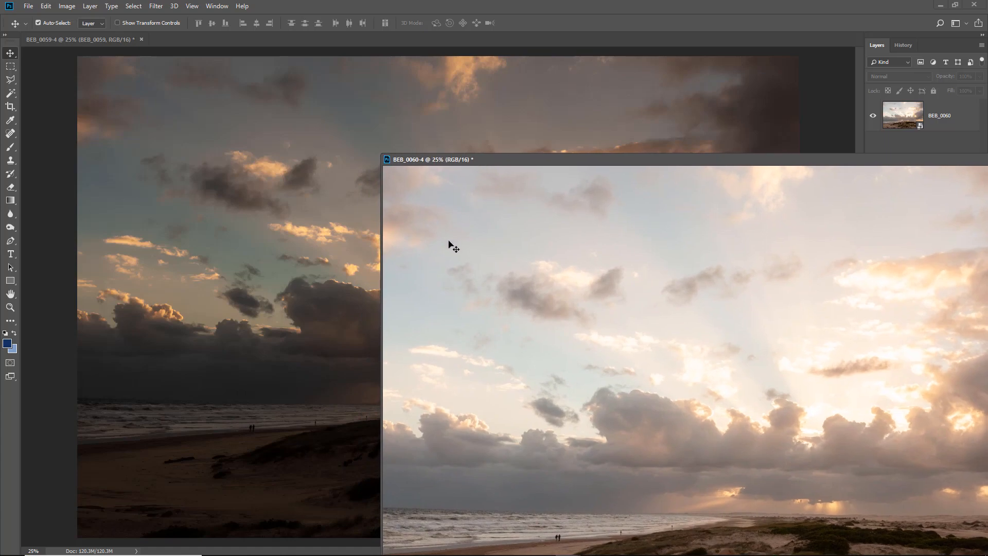
left_click_drag(456, 234, 289, 292)
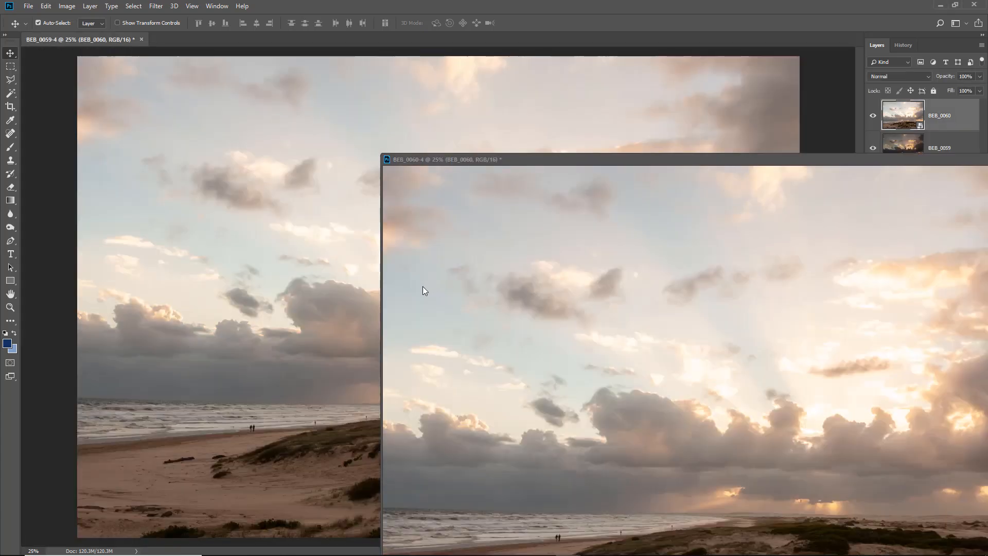
Close the floating BEB_0060 document without saving its changes
left_click_drag(863, 161, 580, 138)
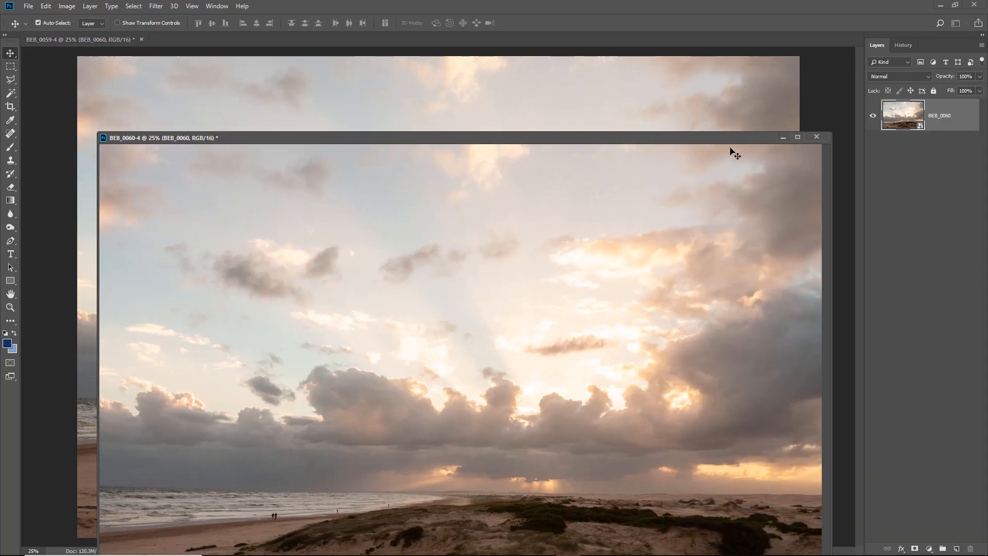
left_click(817, 138)
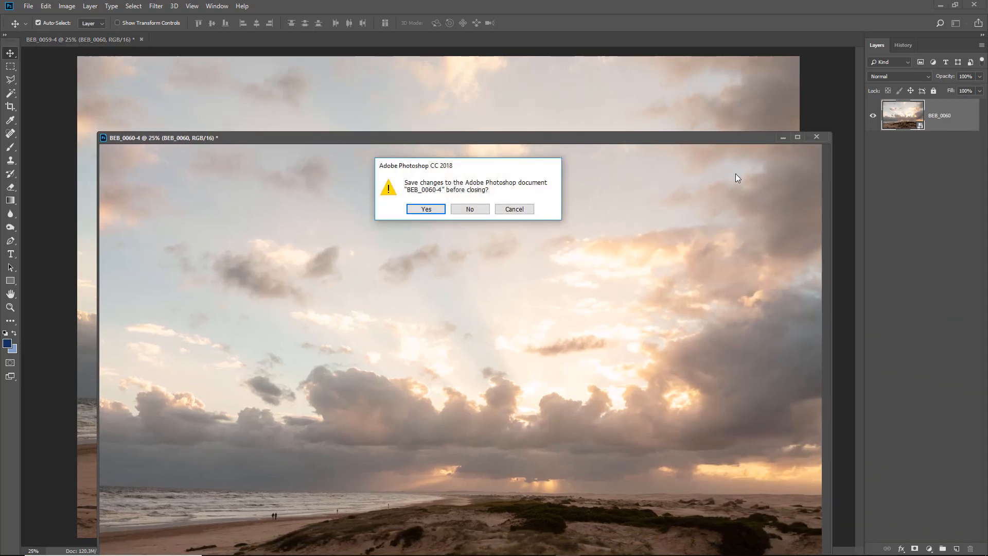
left_click(468, 209)
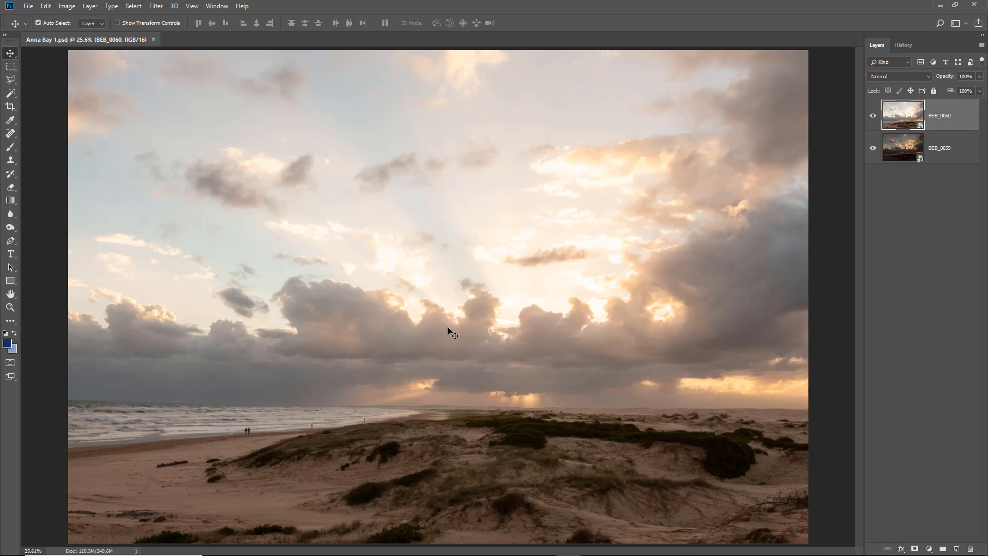
Examine the alignment of the two exposures along the horizon by repeatedly hiding and showing the BEB_0060 layer
key("ctrl+space")
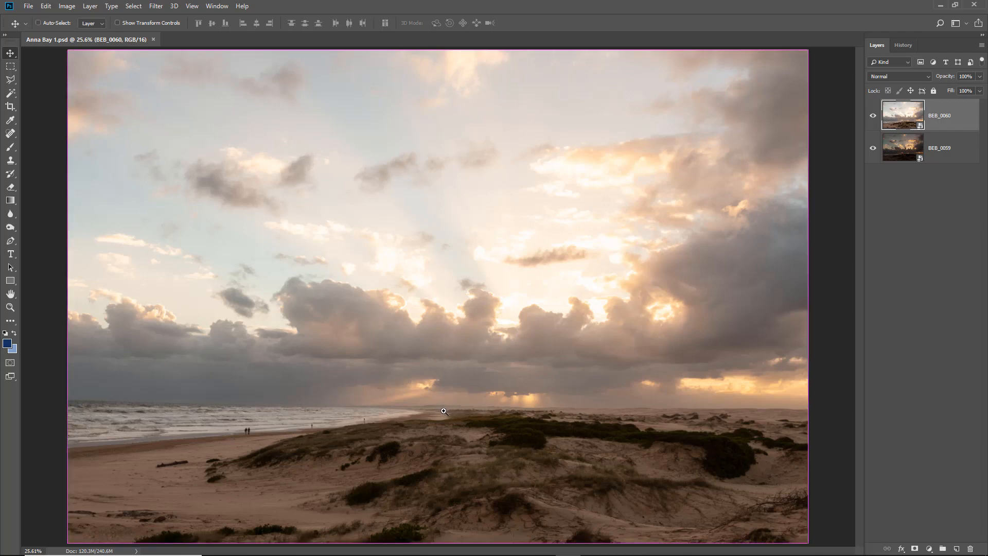
left_click(445, 411)
left_click(446, 412)
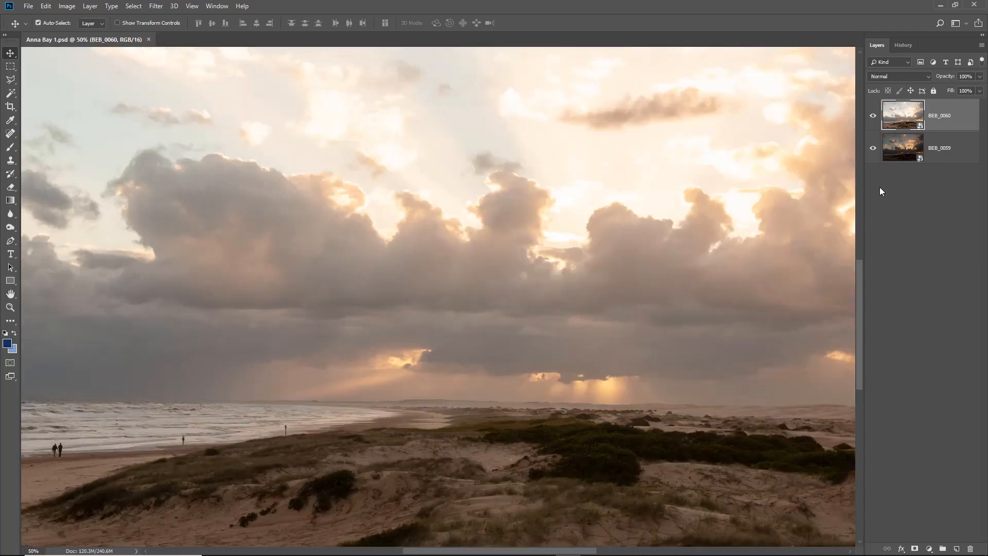
left_click(874, 118)
left_click(874, 119)
left_click(874, 119)
left_click(876, 120)
left_click(876, 120)
left_click(877, 120)
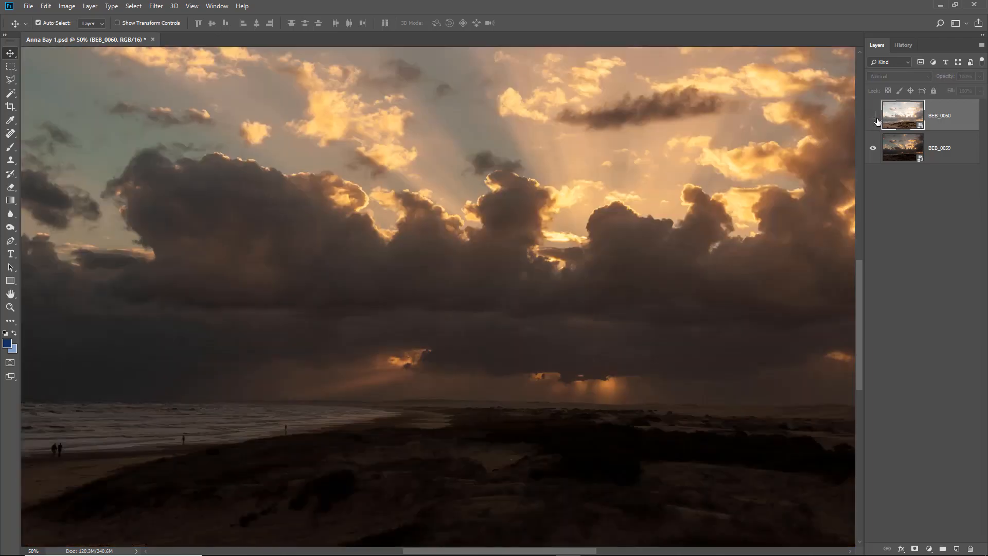
left_click(877, 121)
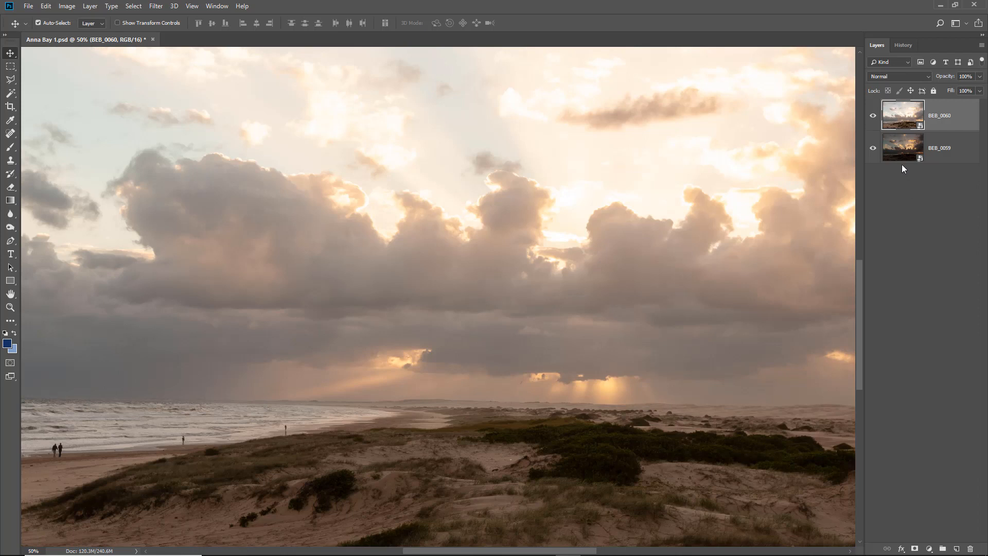
key("ctrl+0")
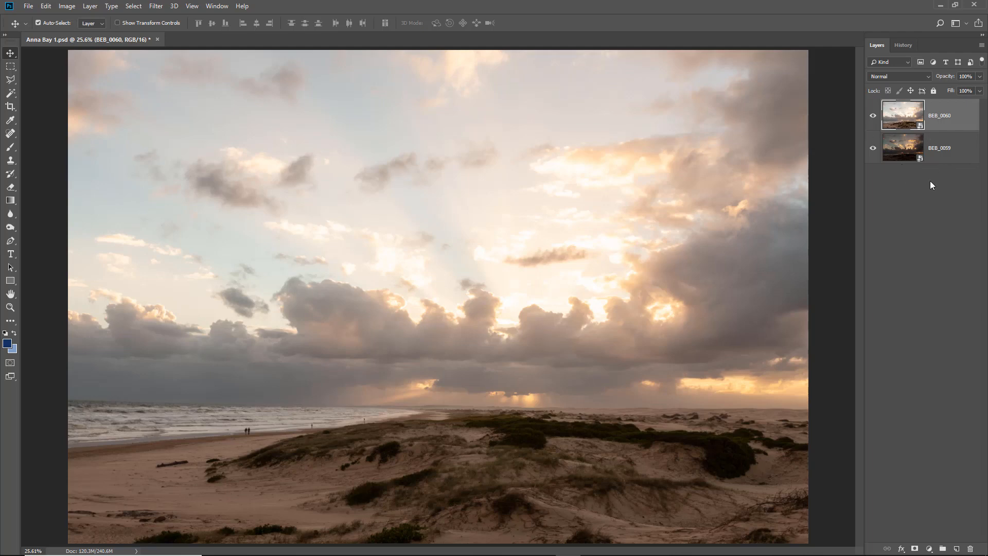
Add a white layer mask to the brighter BEB_0060 layer above BEB_0059
left_click(933, 148)
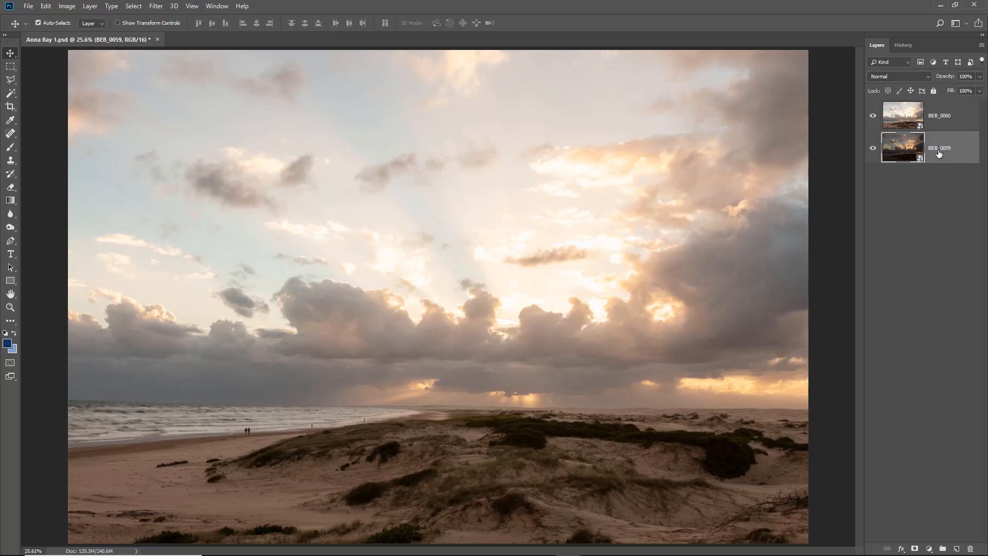
left_click(950, 119)
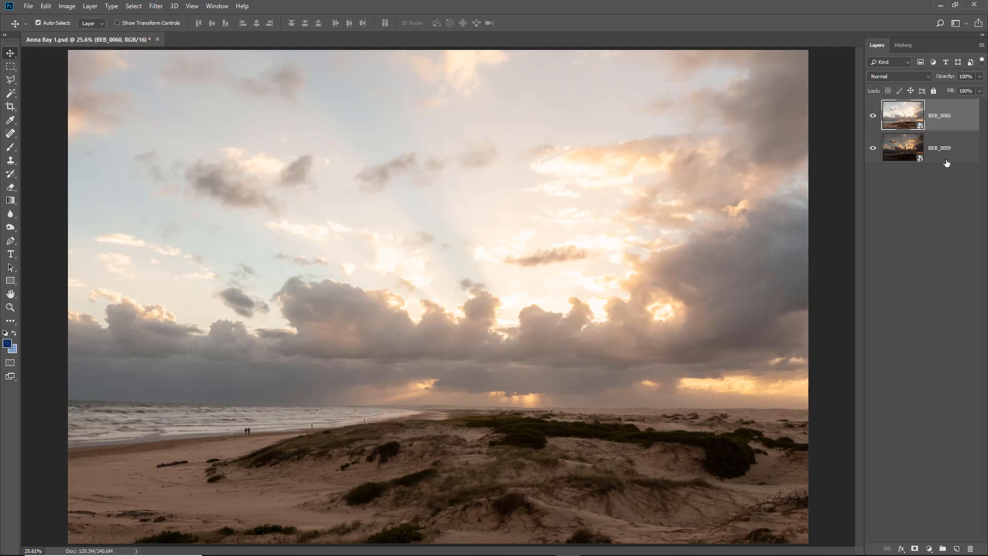
left_click(915, 549)
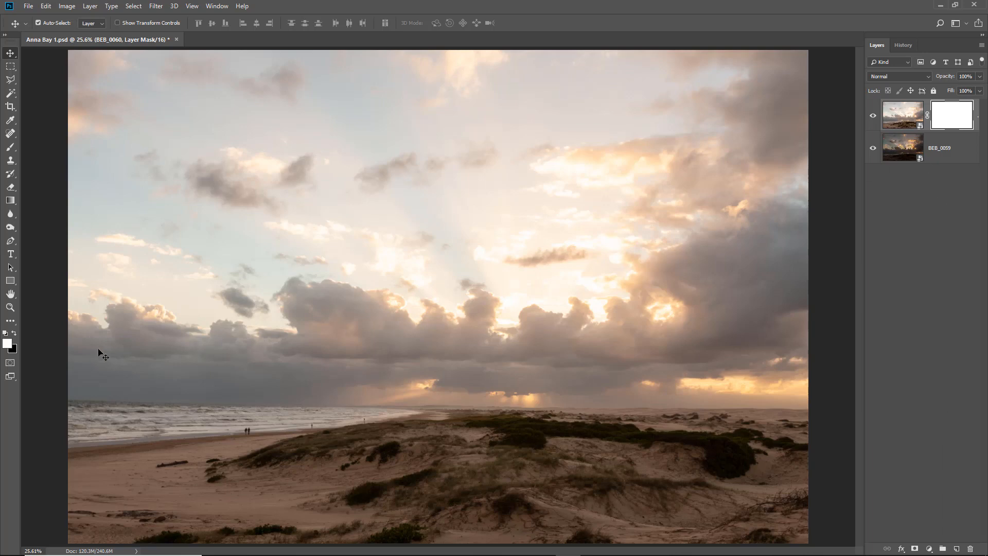
Draw a black-to-transparent linear gradient on the BEB_0060 mask from the lower clouds to just below the horizon
left_click(15, 333)
left_click(12, 201)
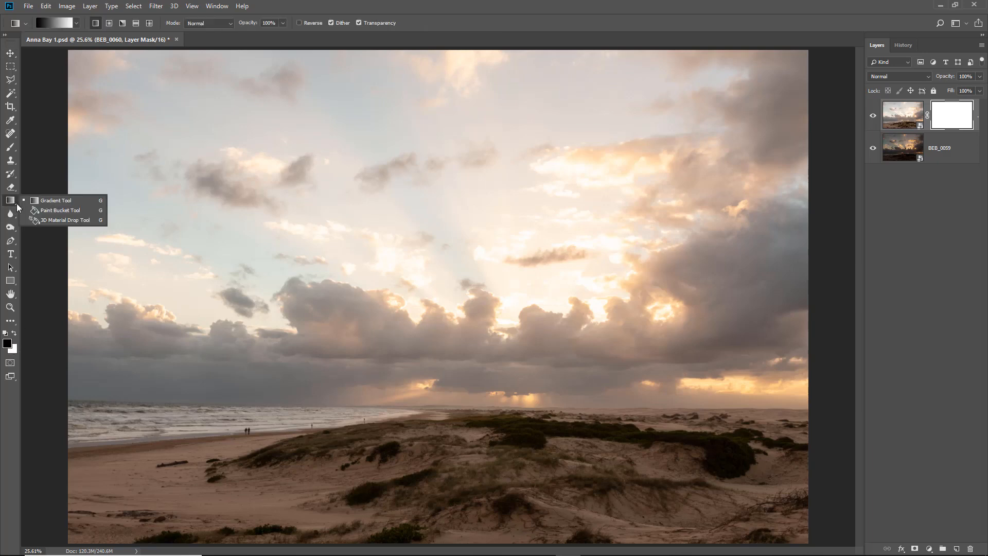
left_click(39, 202)
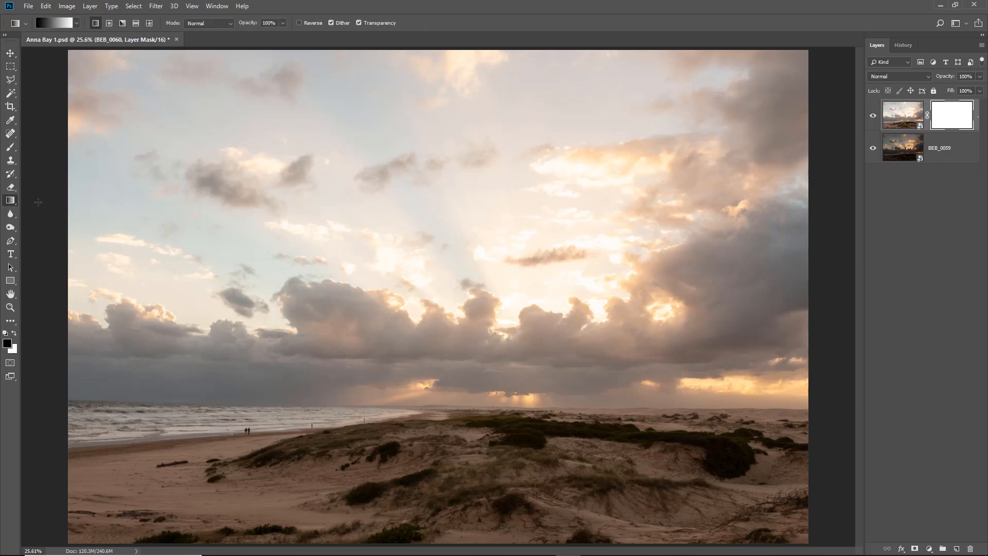
left_click(77, 23)
left_click(39, 44)
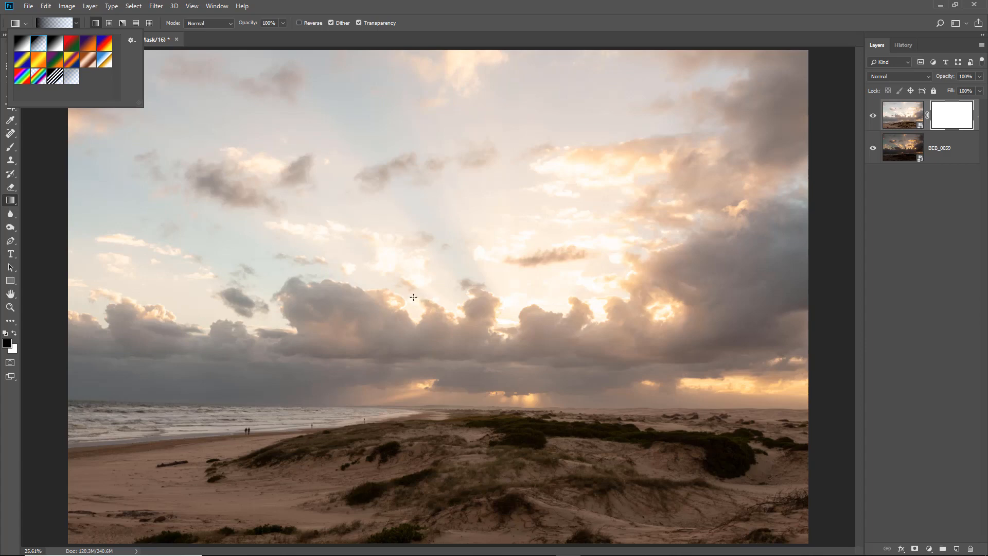
left_click_drag(413, 294, 415, 470)
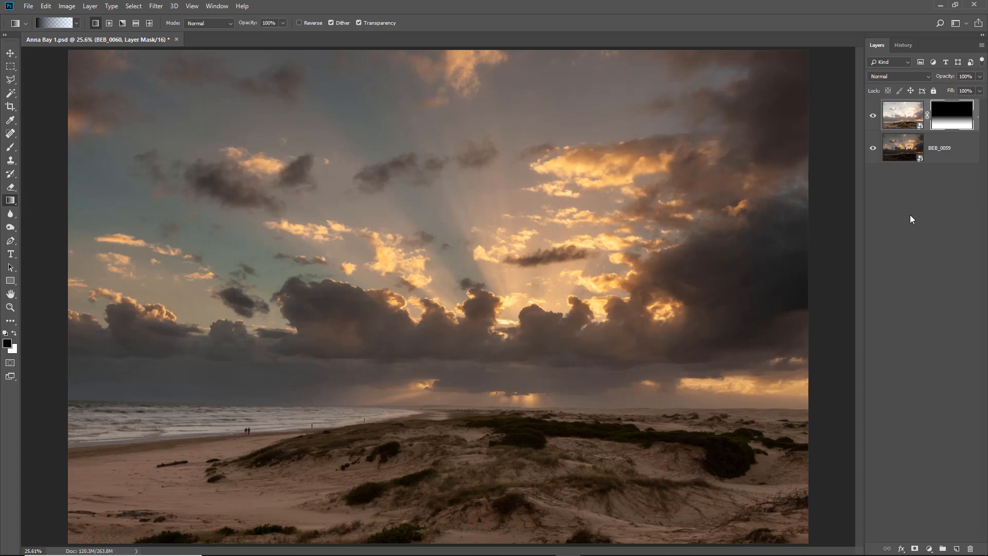
Reopen the BEB_0059 layer in Camera Raw and set Vibrance to +49, Clarity to +51 and Dehaze to +19
left_click(943, 147)
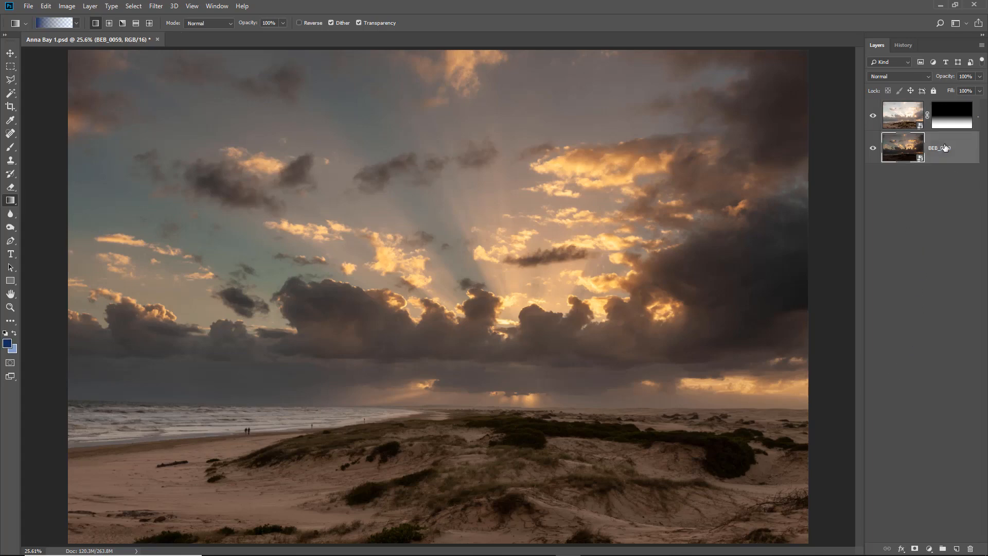
double_click(903, 149)
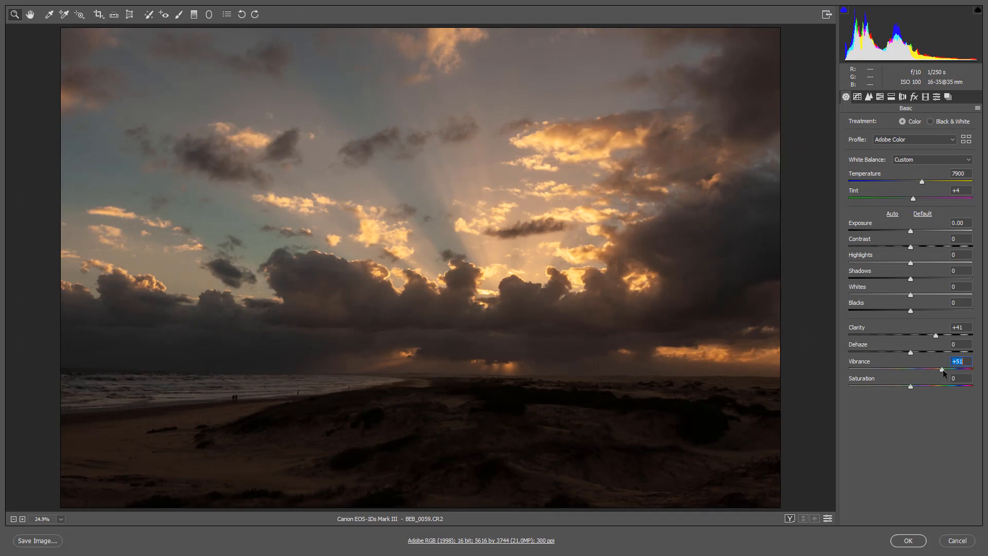
left_click_drag(943, 370, 942, 370)
left_click(942, 335)
left_click_drag(916, 354, 922, 351)
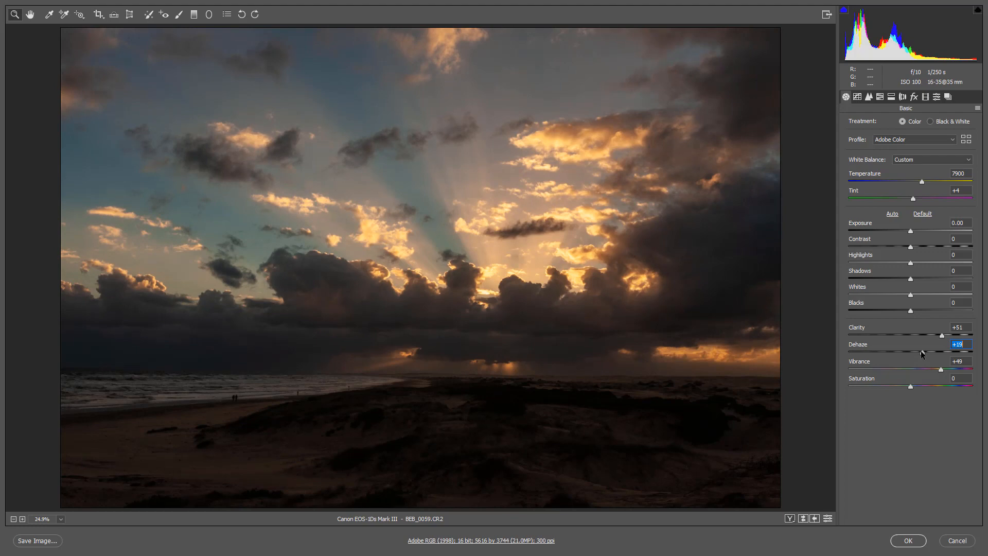
left_click_drag(922, 353, 923, 354)
left_click_drag(922, 351, 921, 352)
Shift the hue of the blues to +11 in the HSL adjustments
left_click(881, 97)
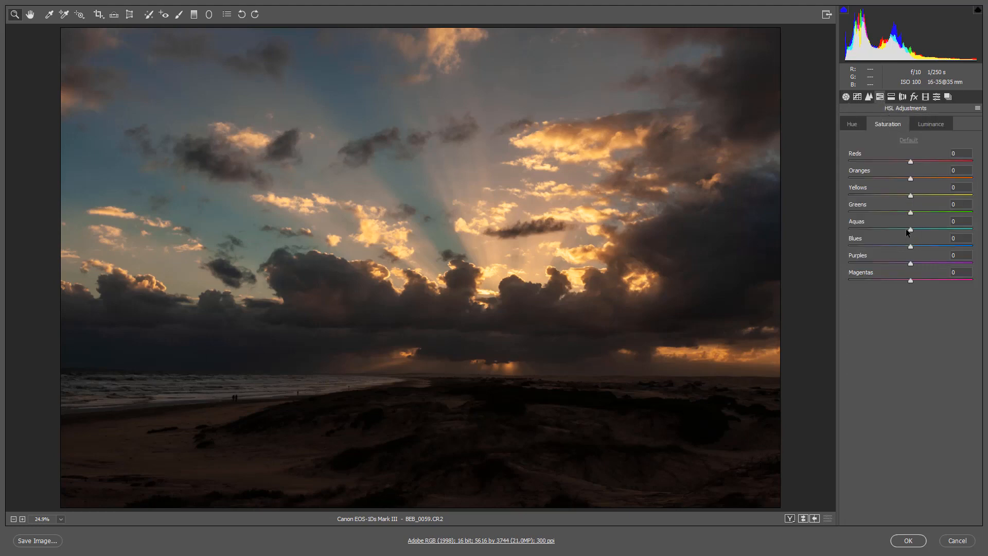
left_click(855, 127)
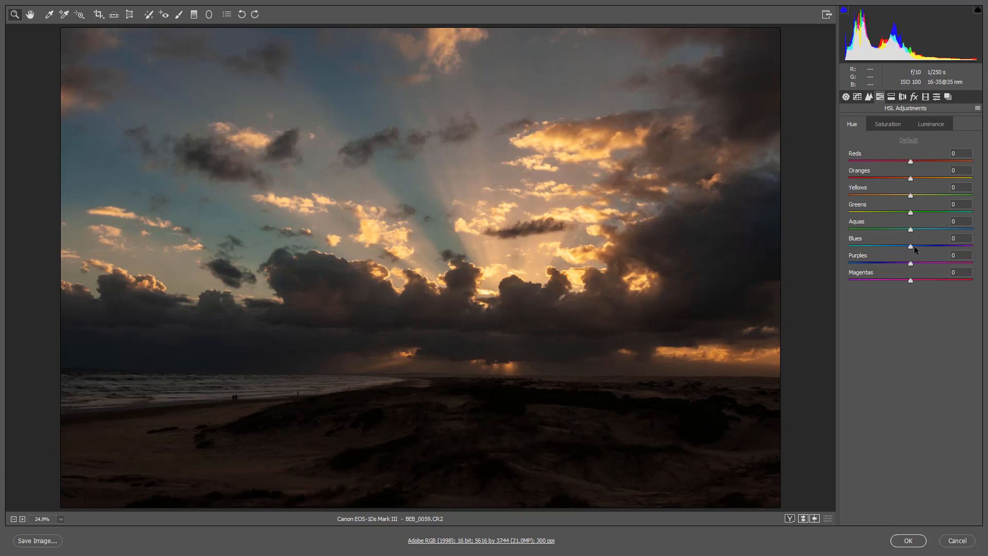
left_click_drag(918, 246, 919, 246)
left_click(846, 98)
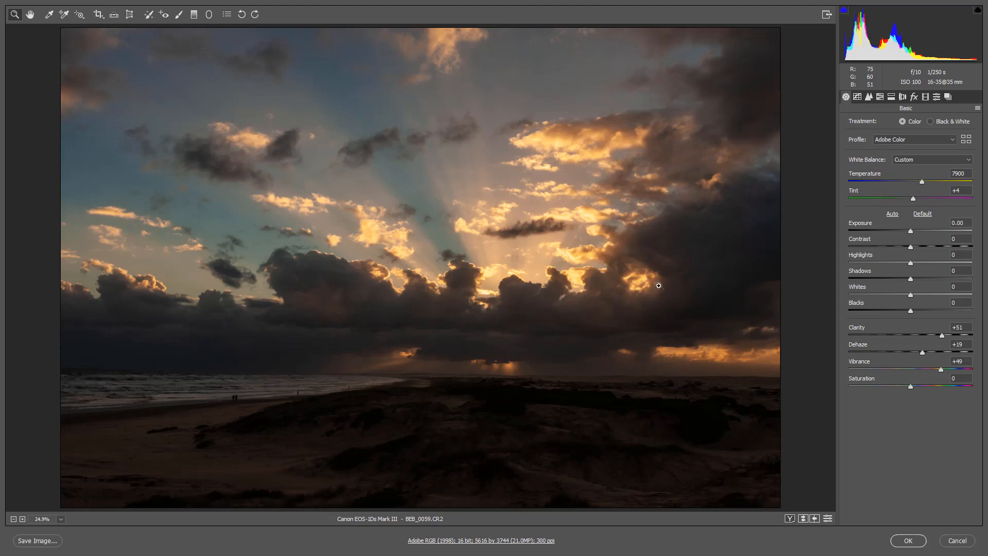
Inspect the sky noise at 200% and set Luminance noise reduction to 23
right_click(499, 89)
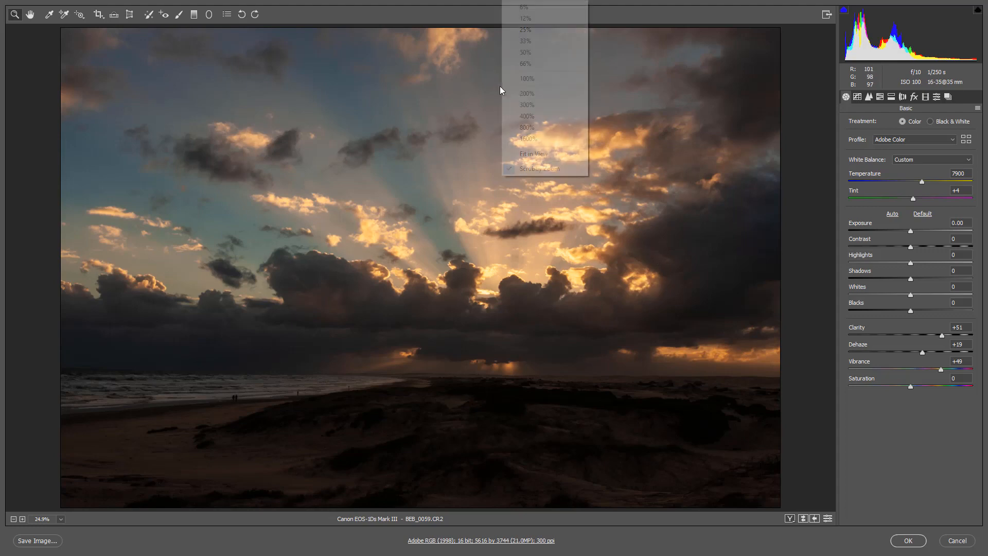
left_click(523, 94)
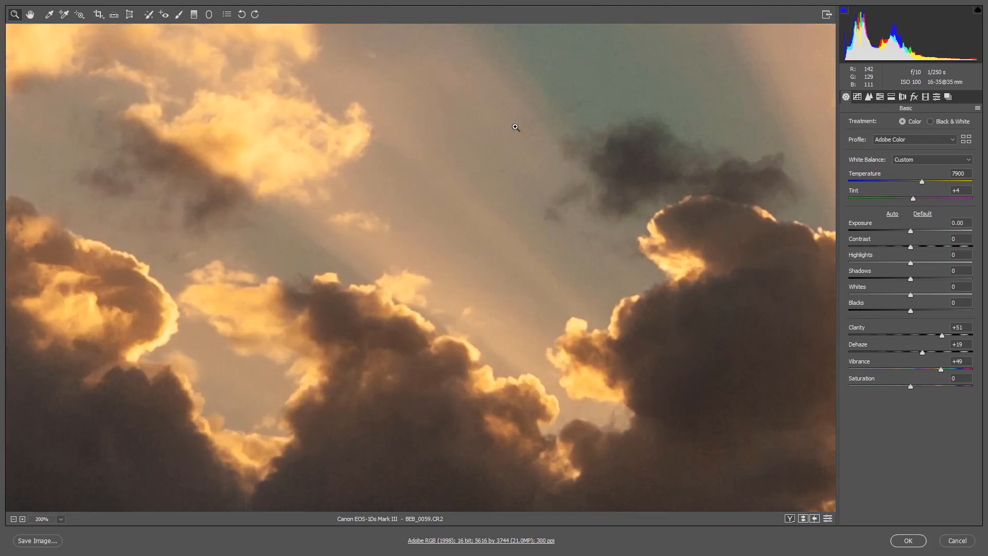
left_click_drag(632, 97, 570, 335)
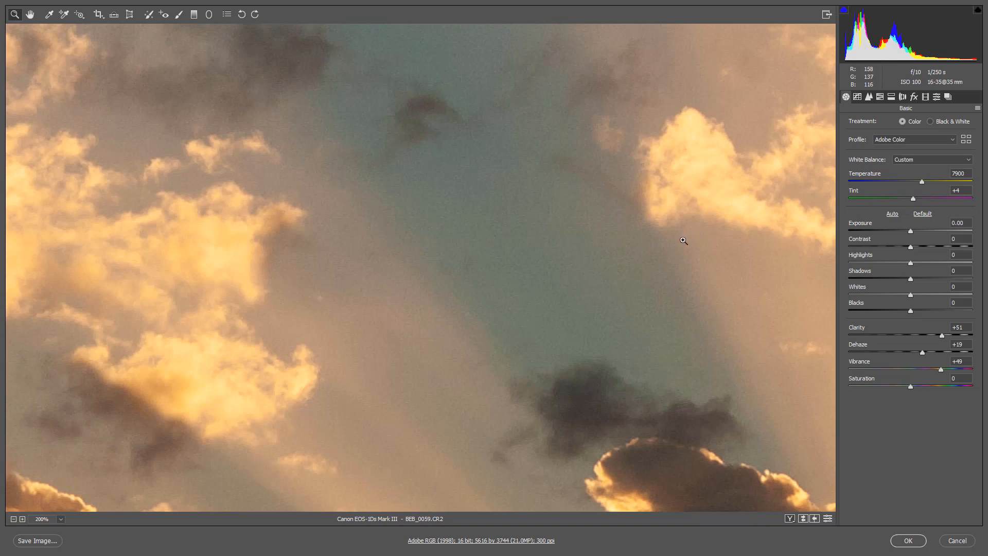
left_click(869, 98)
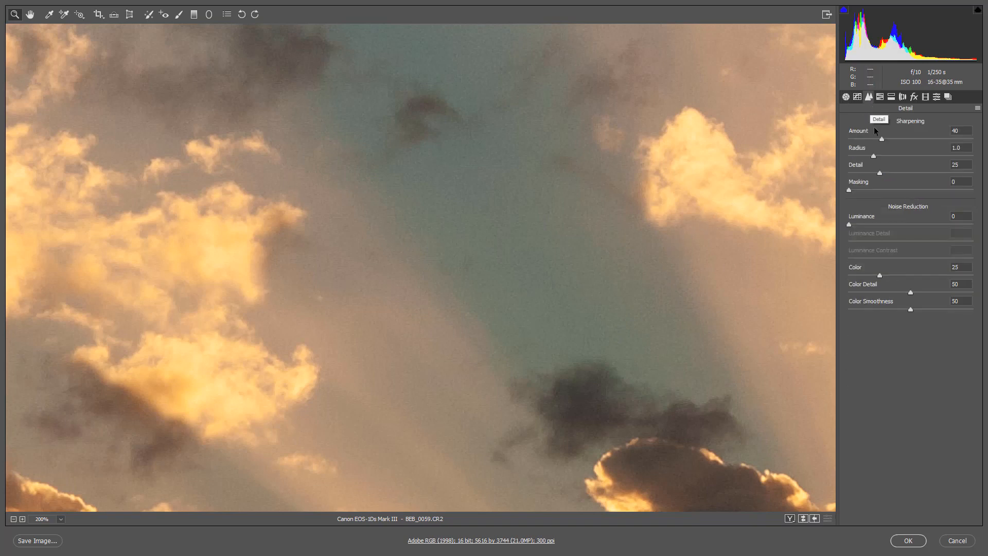
left_click(881, 224)
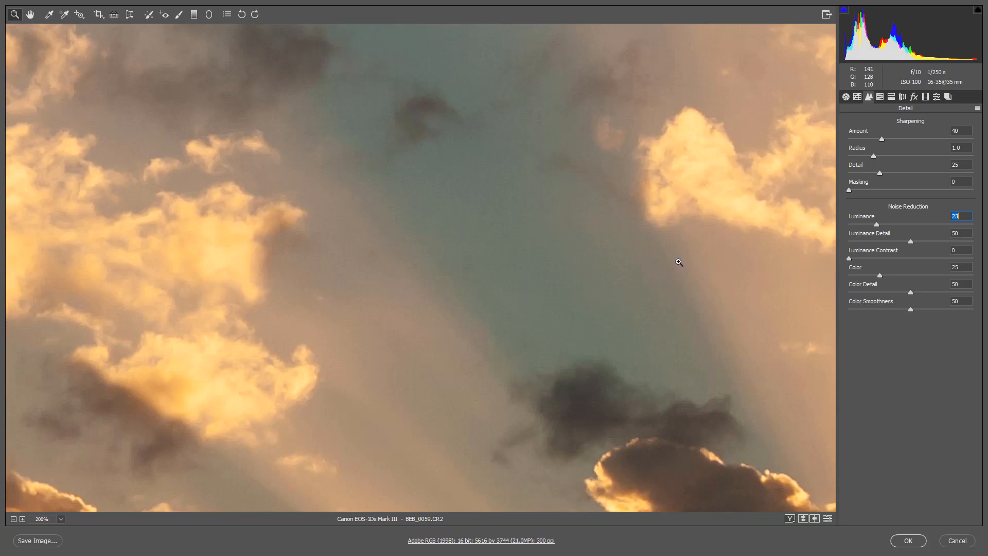
key("ctrl+0")
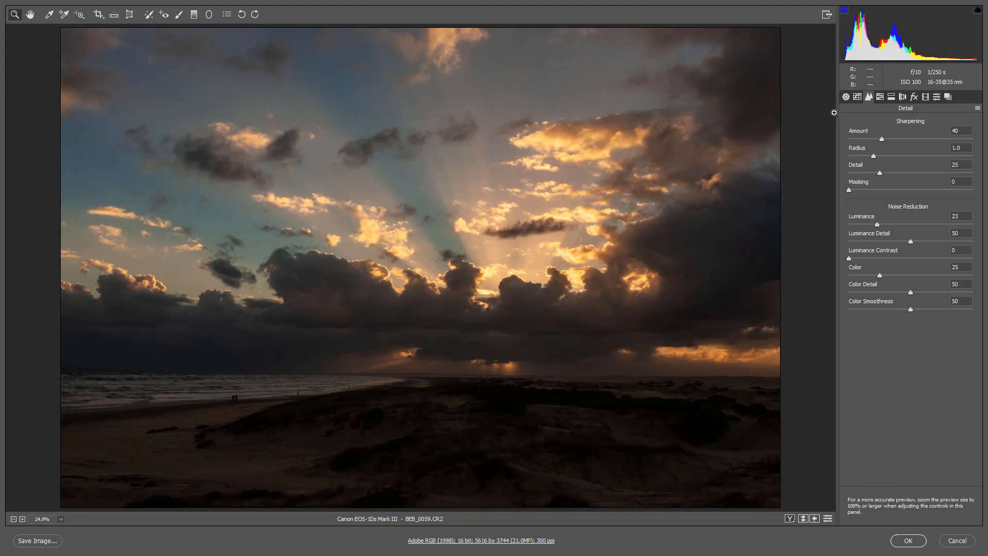
Set the sky exposure's Blacks to -12 and Whites to +22
left_click(846, 97)
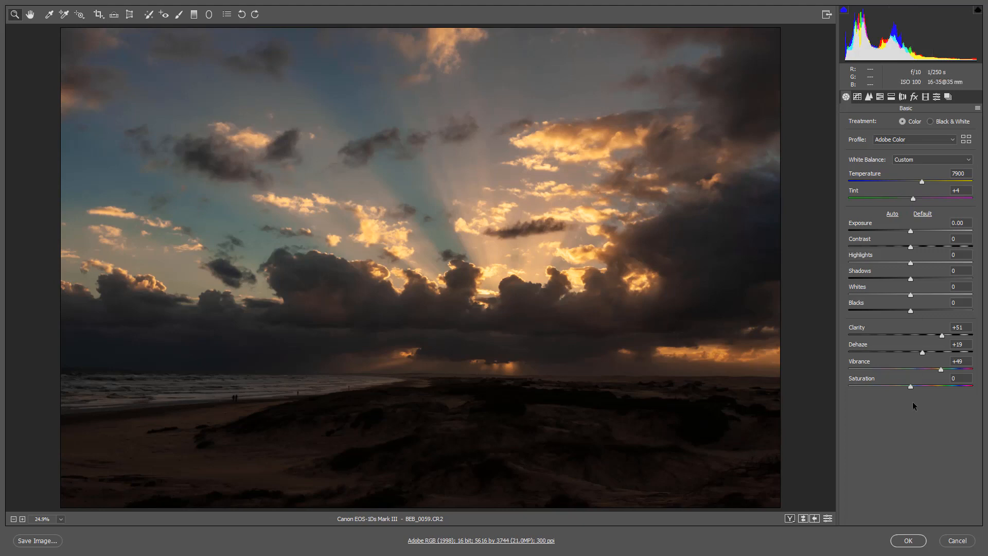
left_click(902, 311)
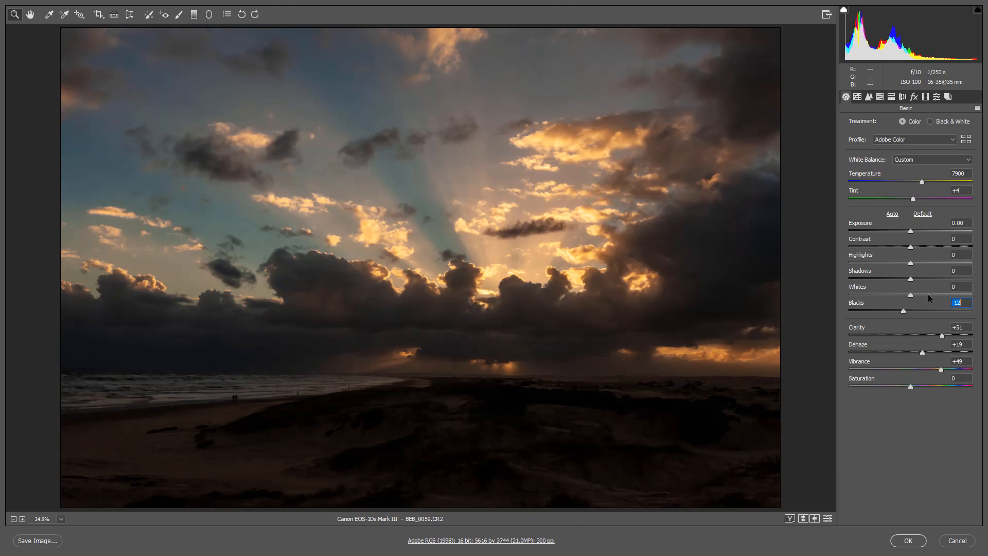
left_click(922, 294)
left_click_drag(923, 294, 924, 294)
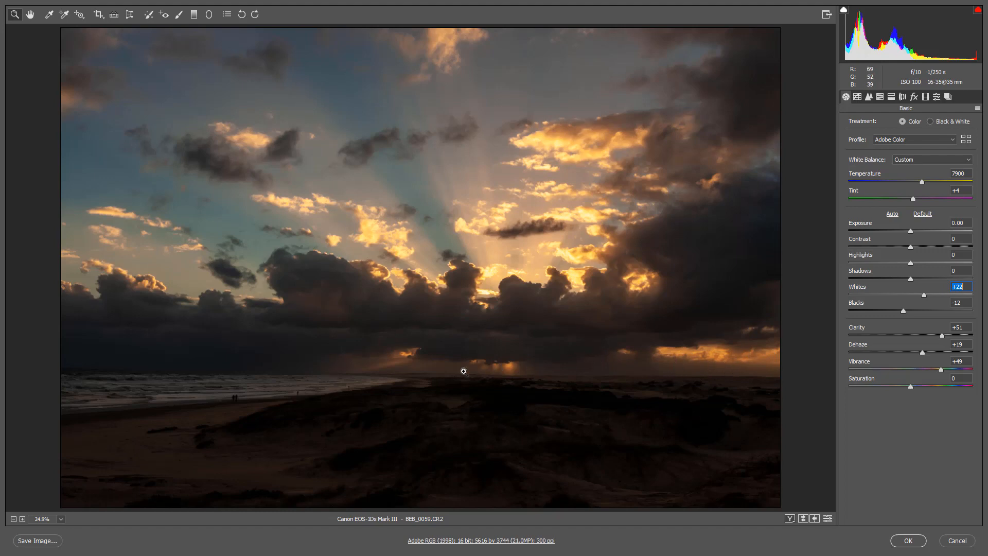
Paint over the slanting sun ray above the shoreline with a size 5 Adjustment Brush at Exposure +1.10 and Temperature +38
left_click(179, 15)
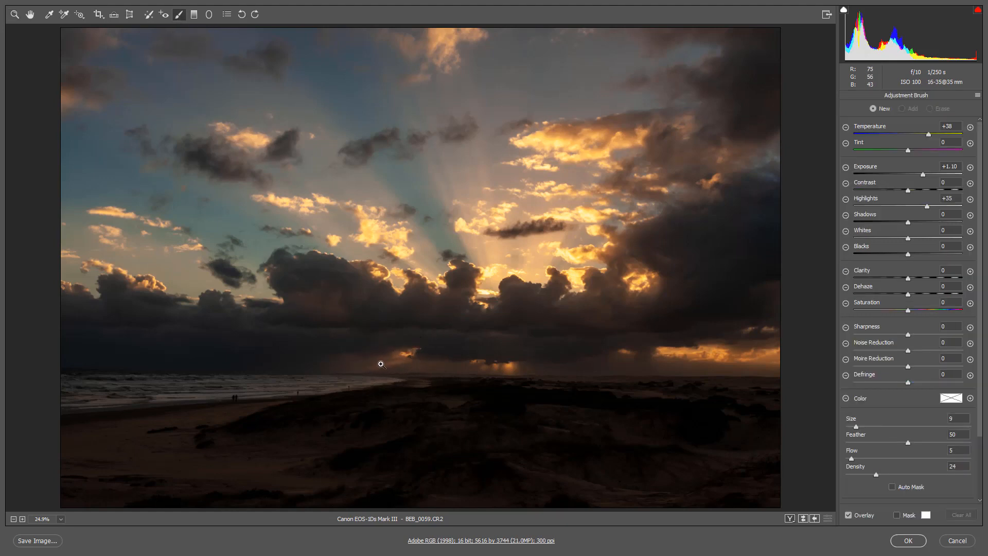
left_click_drag(391, 363, 409, 356)
left_click(412, 356, "ctrl")
left_click(413, 356, "ctrl")
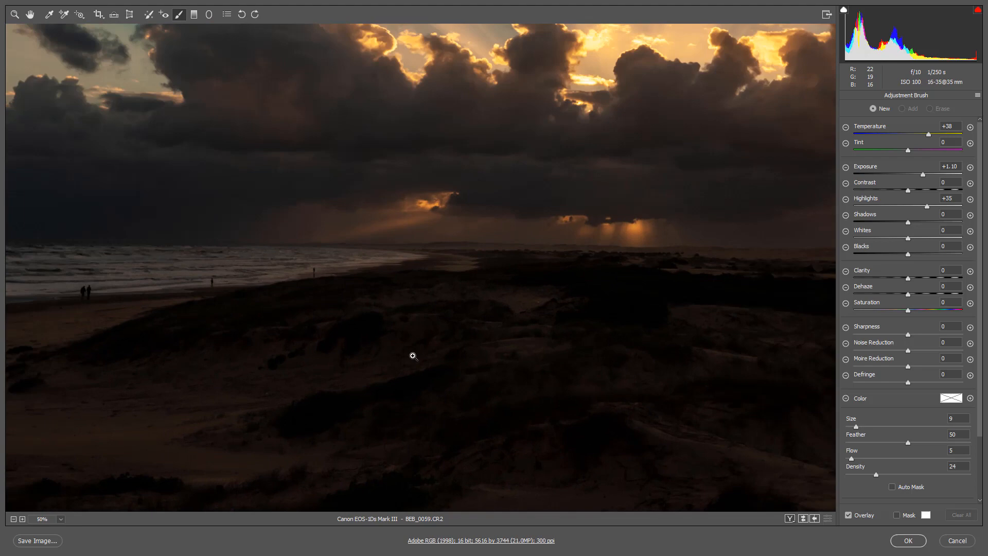
left_click(407, 217, "ctrl")
left_click(444, 265, "ctrl")
left_click_drag(408, 284, 364, 276)
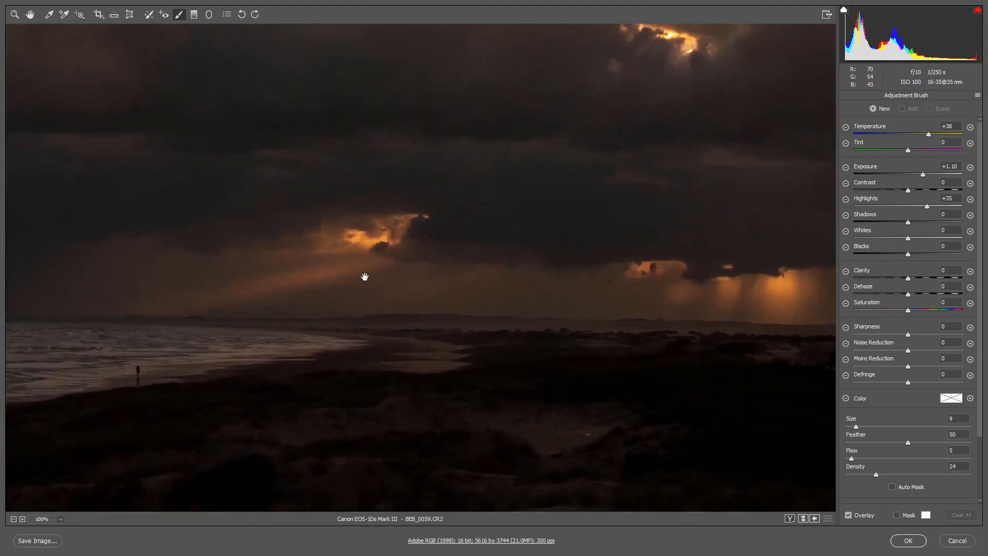
key("bracketleft")
key("bracketleft")
key("bracketleft")
key("bracketleft")
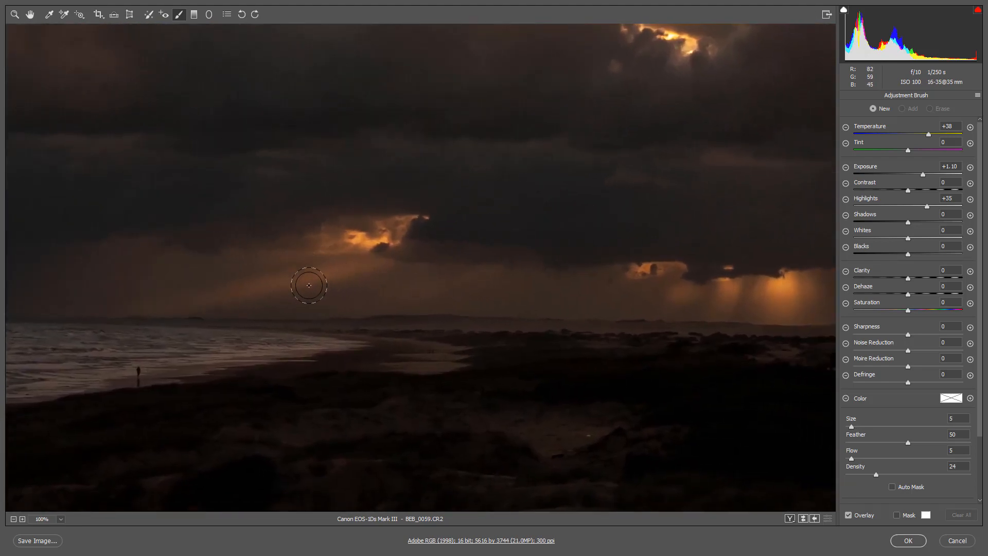
mouse_move(196, 302)
left_mouse_down()
mouse_move(297, 280)
mouse_move(363, 280)
left_mouse_up()
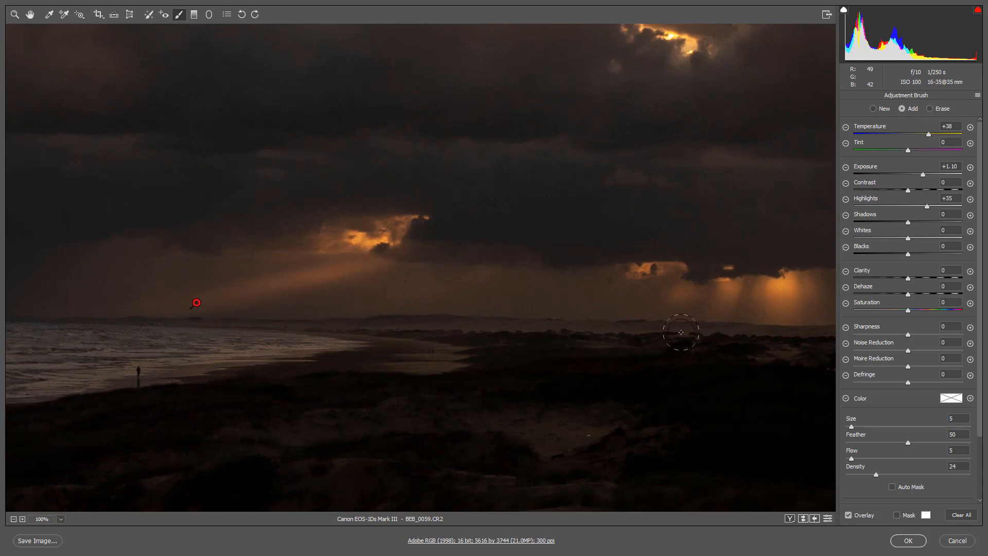
Reset the brush adjustment's Highlights to 0 and set its Exposure to +2.05 and Contrast to -2
double_click(929, 205)
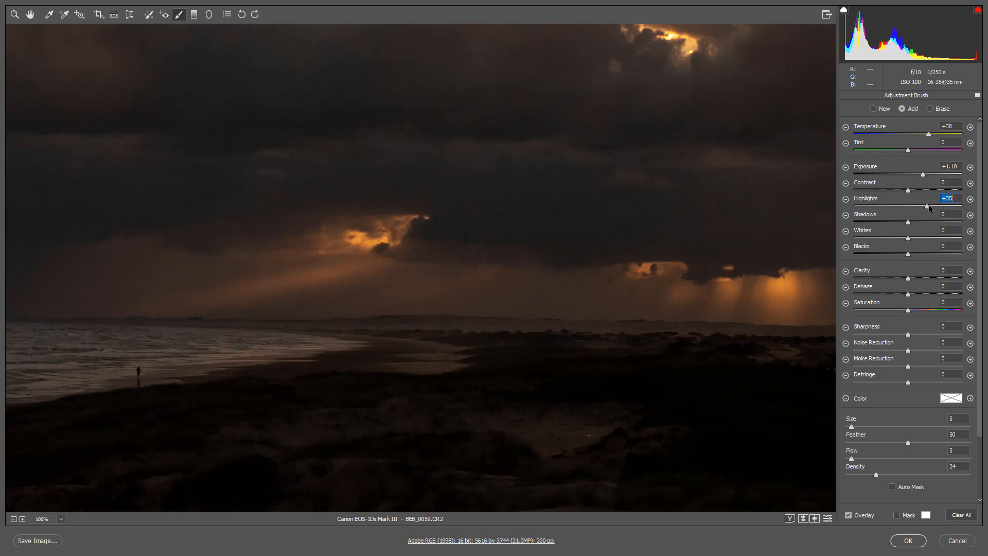
double_click(923, 175)
left_click(931, 175)
left_click_drag(936, 182, 934, 182)
left_click(934, 174)
left_click(196, 303)
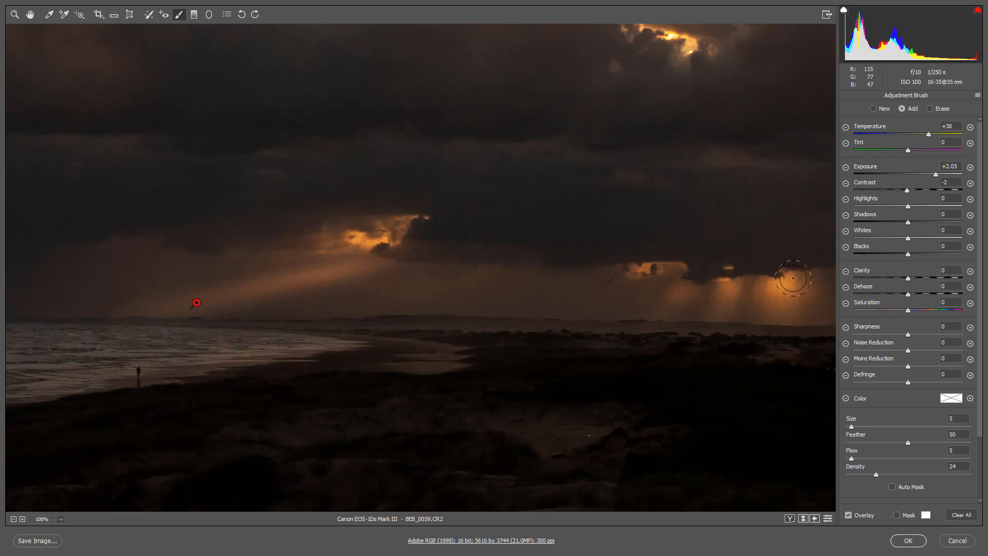
Extend the brush adjustment over the remaining sun rays and the orange cloud band farther along the horizon
left_click_drag(793, 280, 795, 307)
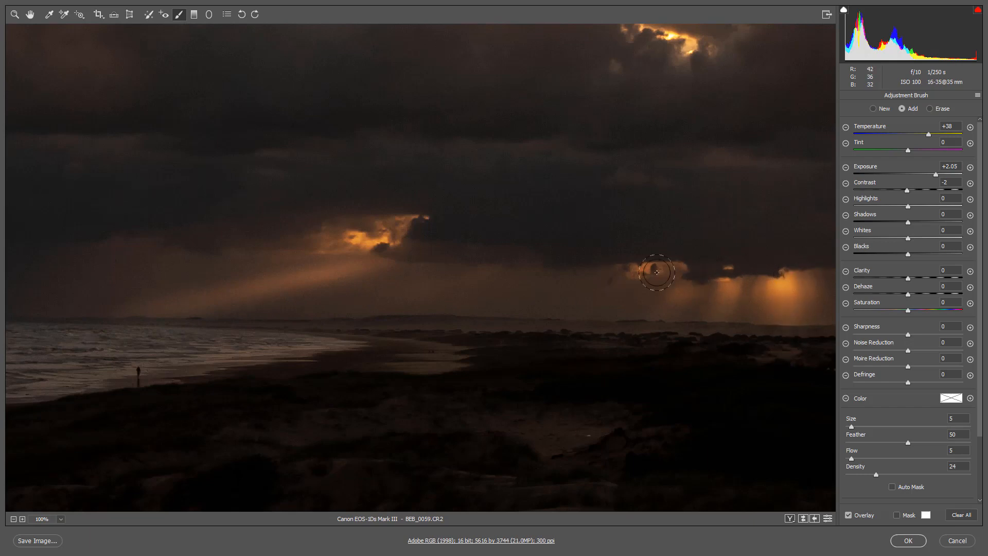
left_click_drag(722, 303, 56, 280)
left_click_drag(591, 239, 346, 223)
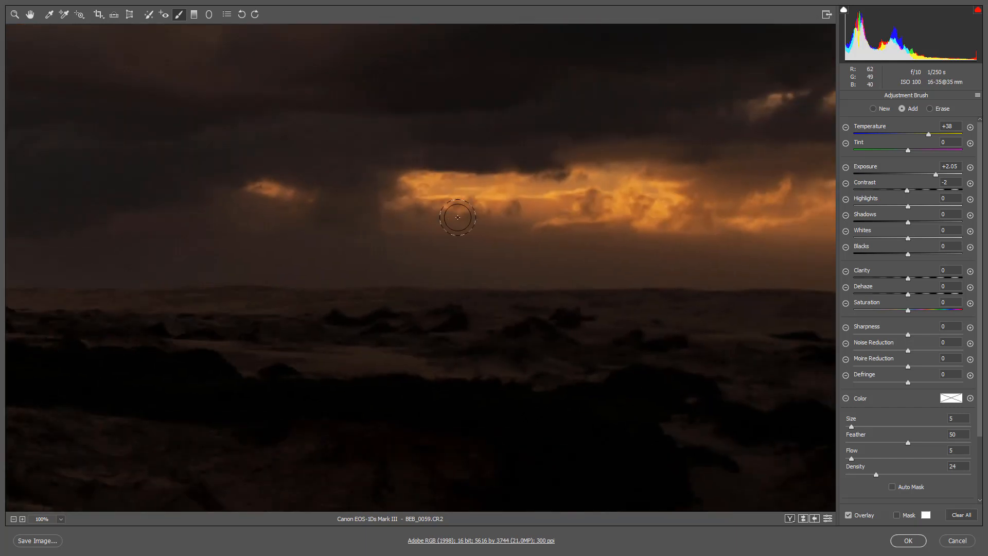
mouse_move(507, 215)
left_mouse_down()
mouse_move(743, 216)
mouse_move(652, 171)
left_mouse_up()
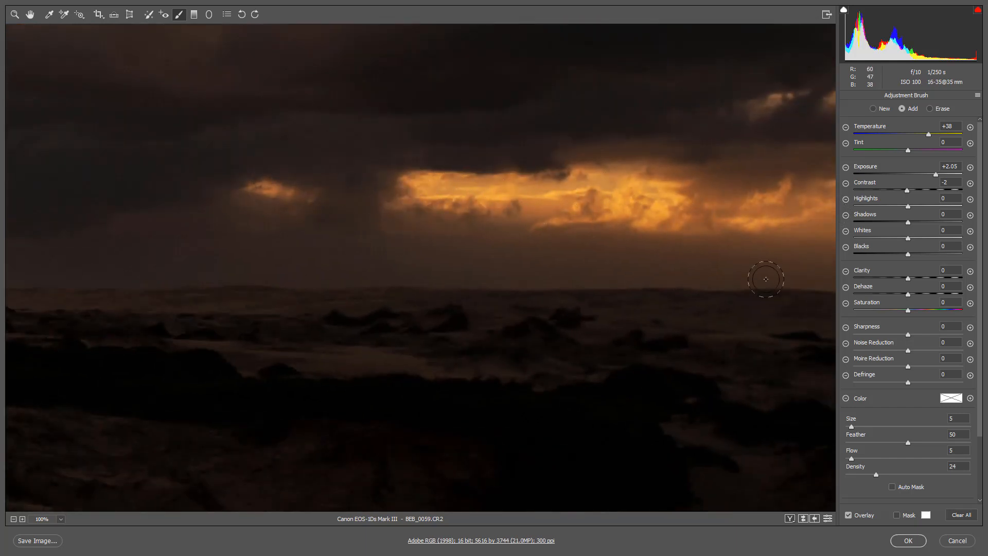
key("ctrl+0")
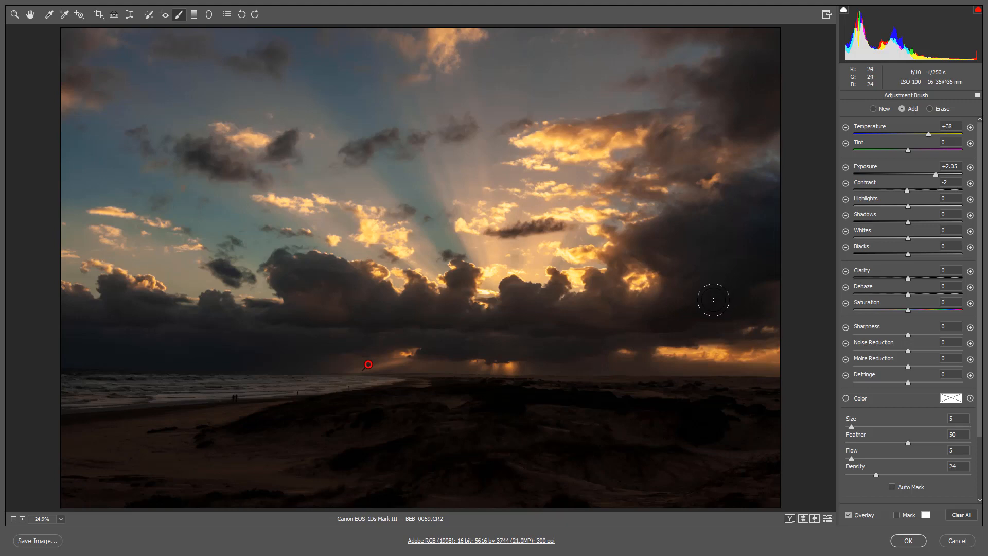
key("h")
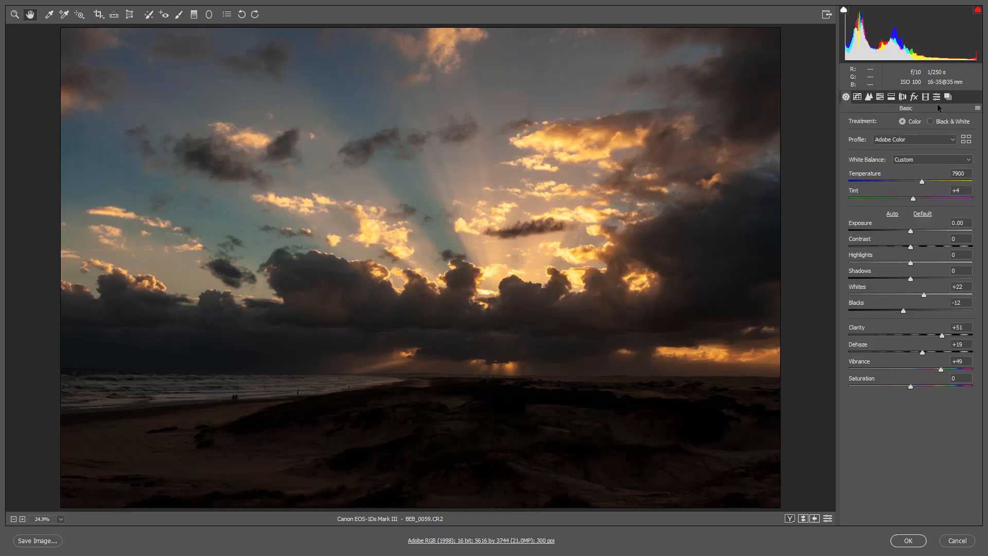
Increase the saturation of the blues and apply the Camera Raw changes to BEB_0059
left_click(880, 98)
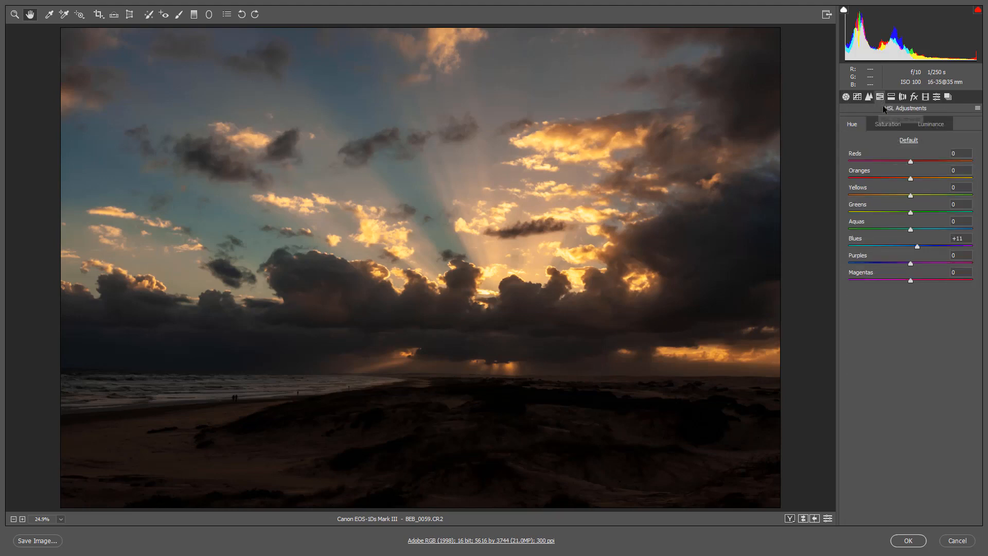
left_click(884, 124)
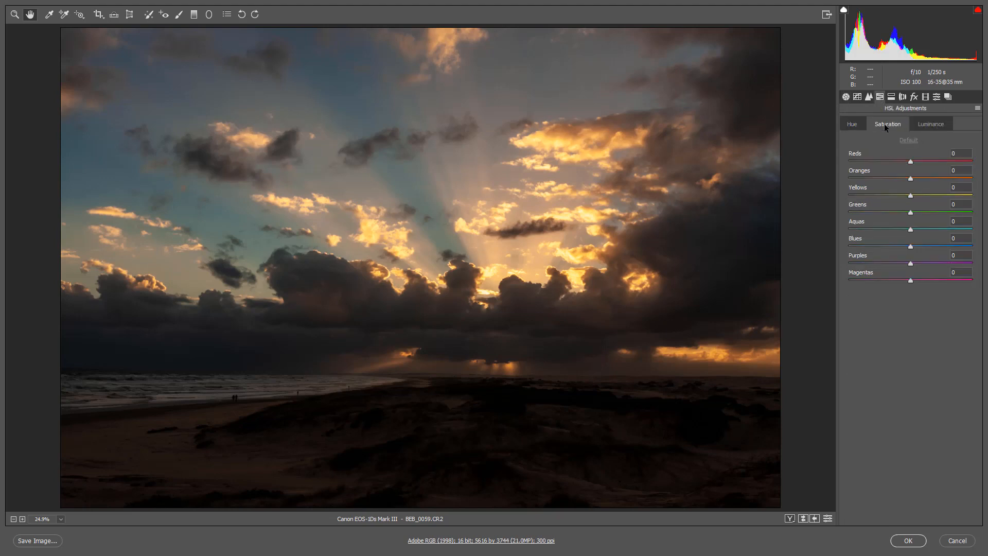
left_click(928, 246)
left_click(909, 540)
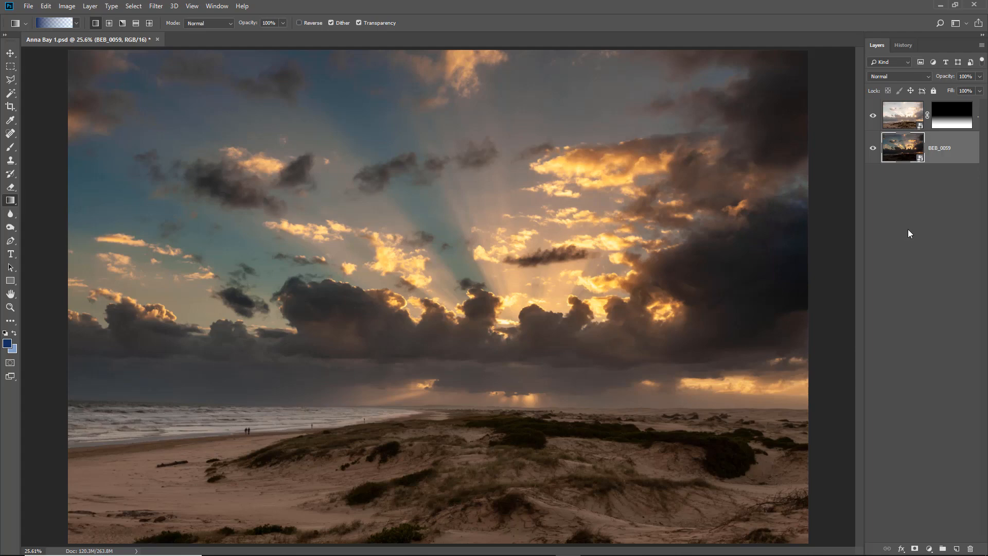
In Camera Raw, set the foreground layer BEB_0060 to Shadows +53, Temperature 8900 and Exposure -0.40, and apply the changes
left_click(905, 116)
double_click(905, 117)
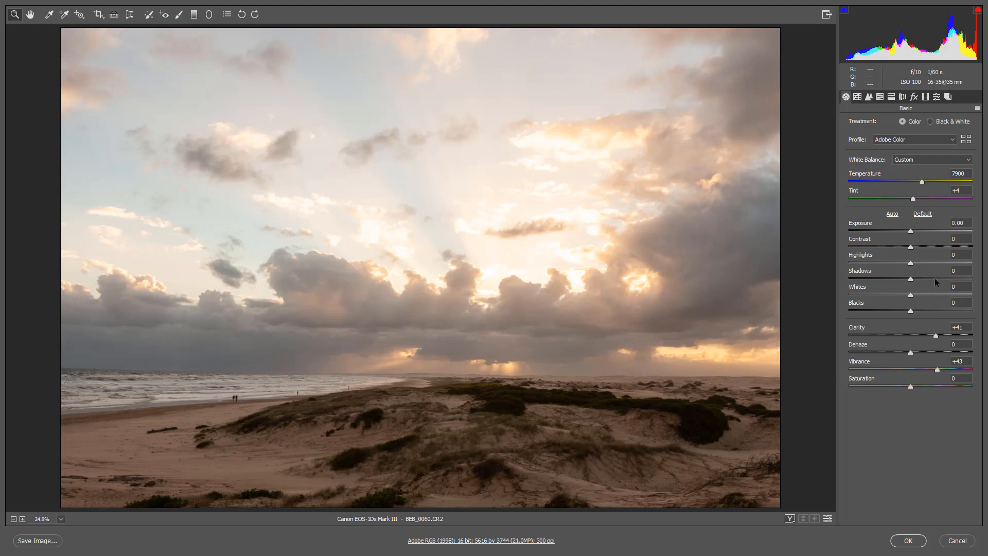
left_click_drag(935, 278, 943, 278)
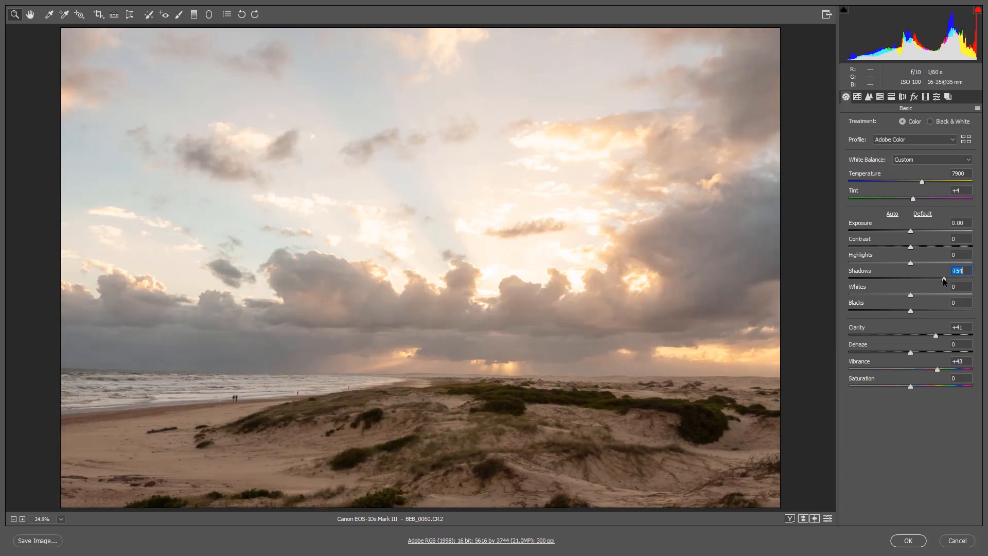
left_click(910, 232)
left_click_drag(911, 231, 907, 232)
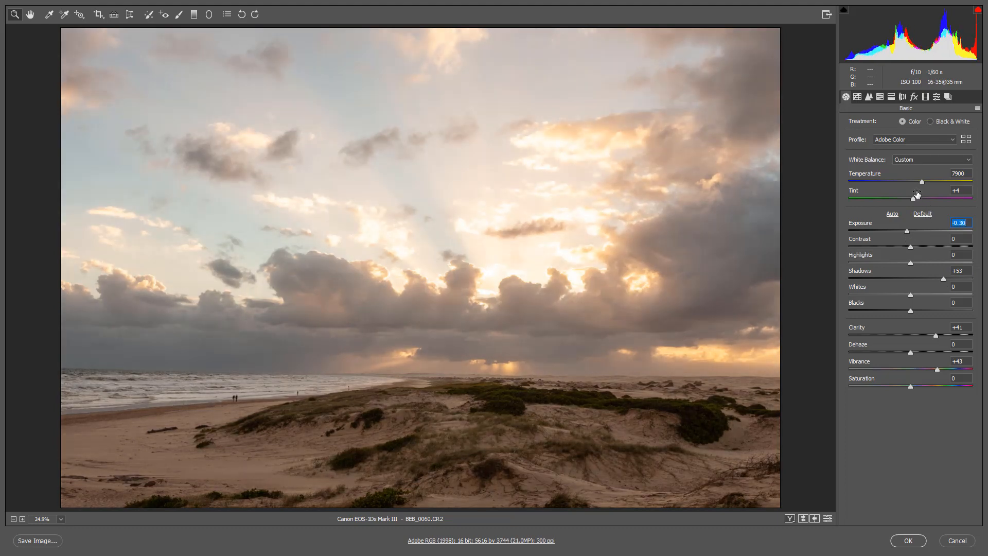
left_click_drag(921, 182, 929, 184)
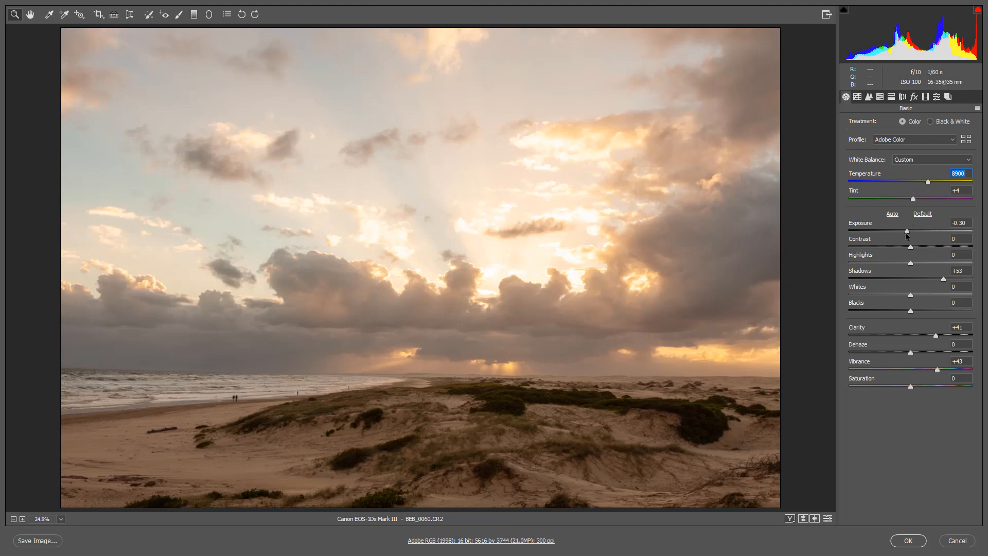
left_click_drag(908, 234, 906, 234)
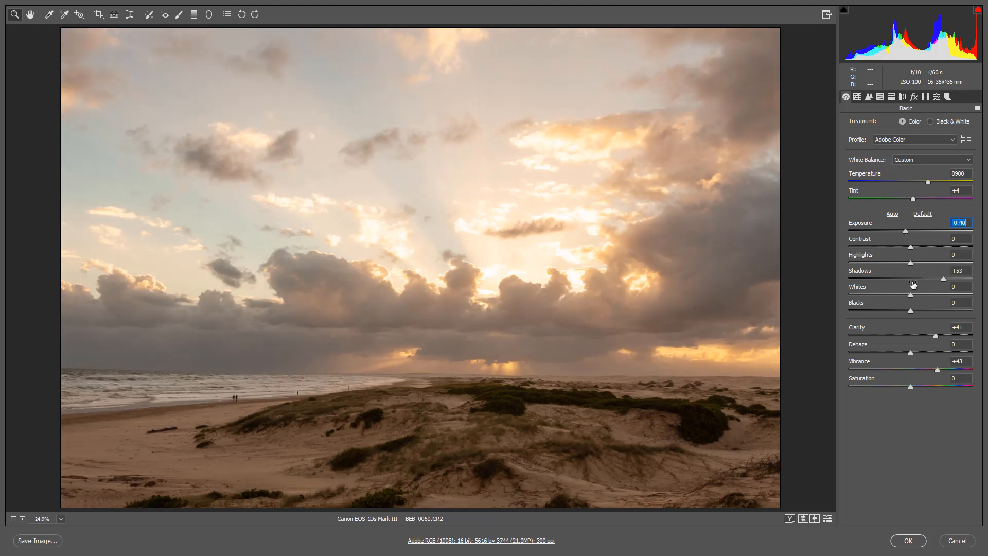
left_click(909, 541)
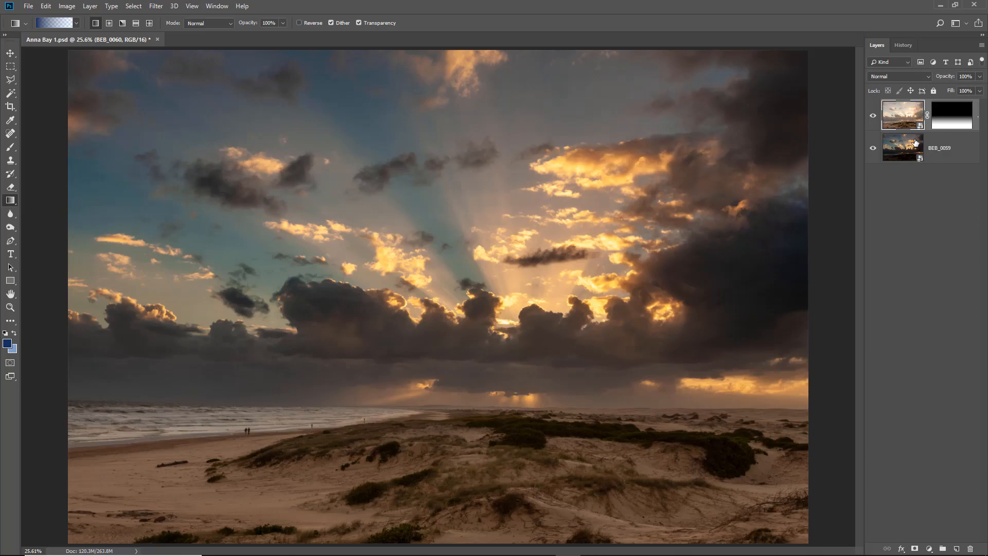
Lower the foreground smart object's raw Exposure to -0.80, apply it and save the document
double_click(907, 113)
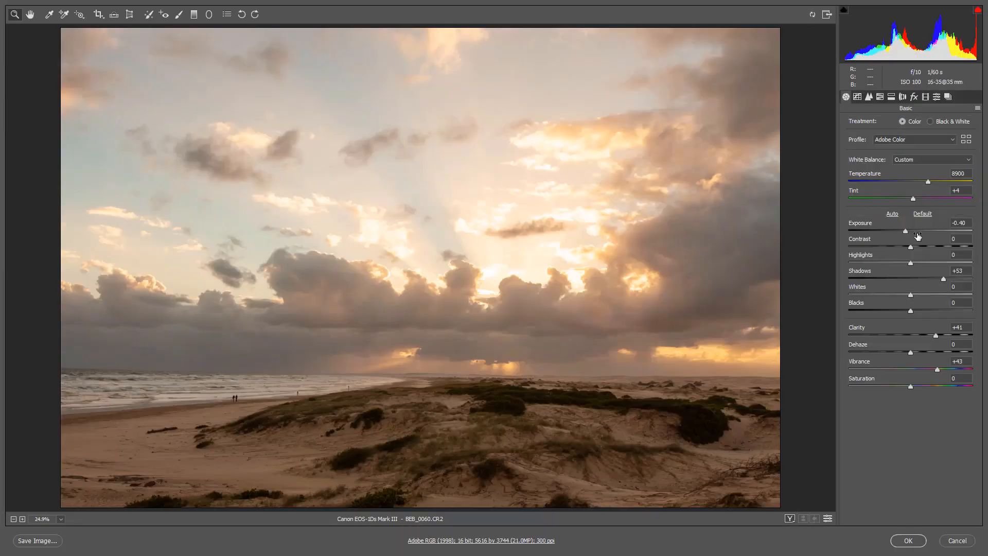
left_click(906, 232)
left_click_drag(906, 233, 900, 233)
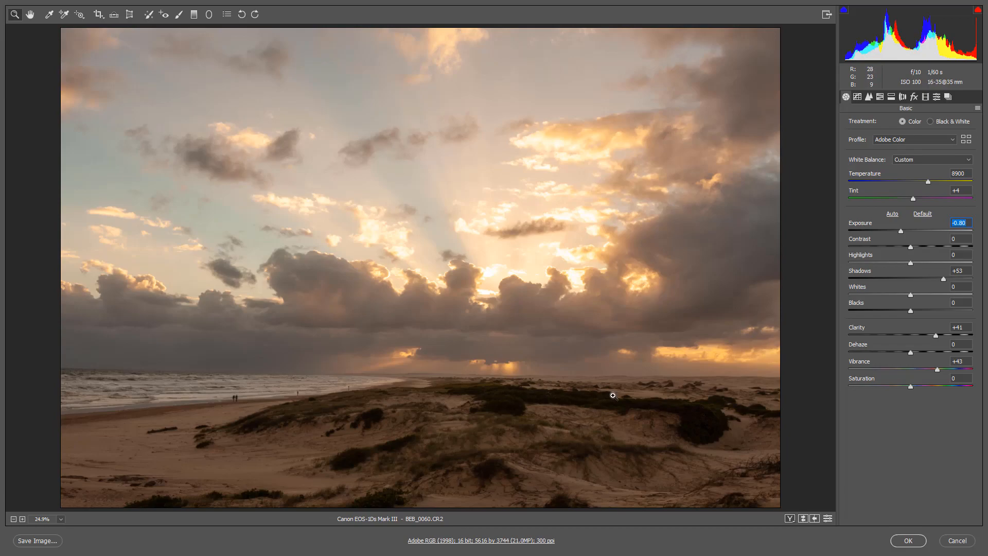
left_click(917, 542)
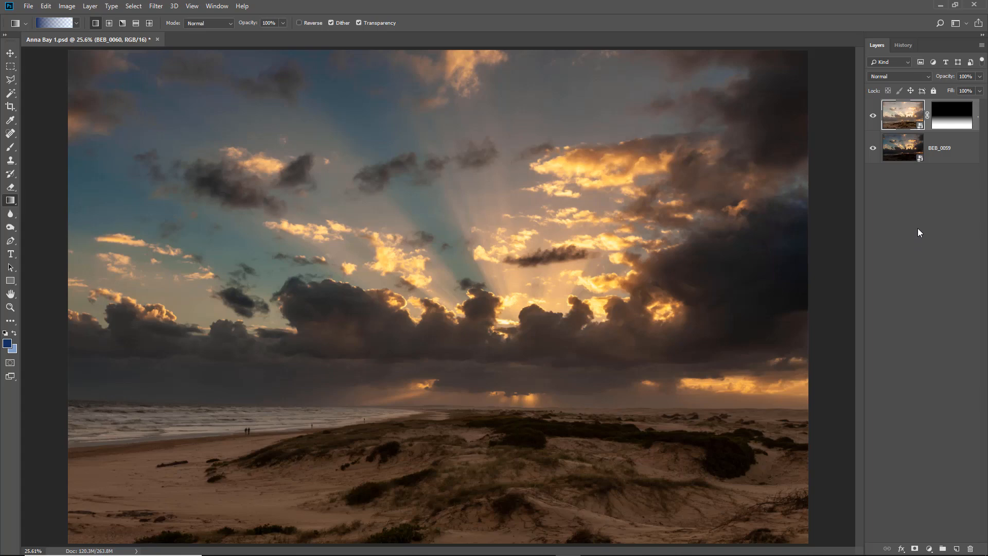
key("ctrl+s")
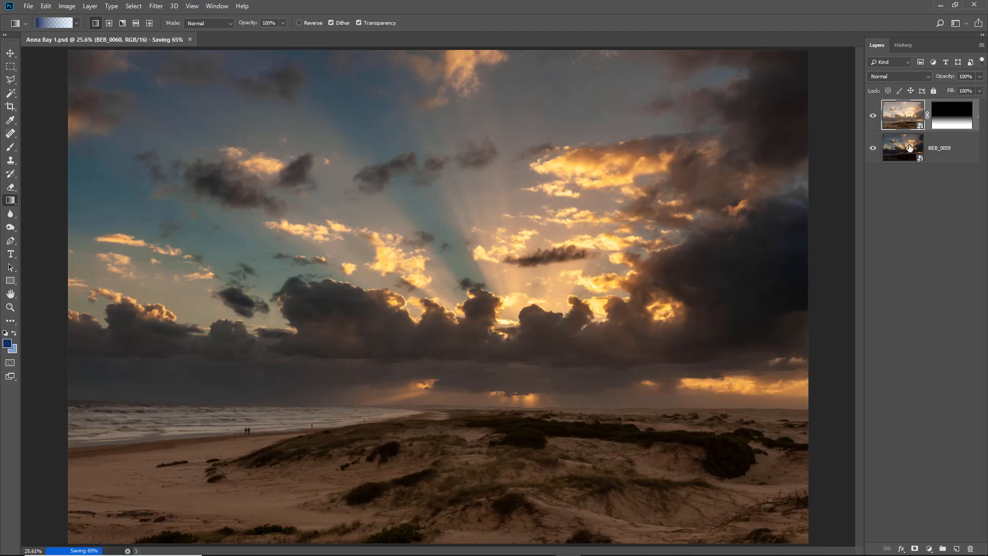
Create a new smart object via copy from BEB_0059 and merge that copy with the masked foreground layer above it
left_click(960, 148)
right_click(959, 148)
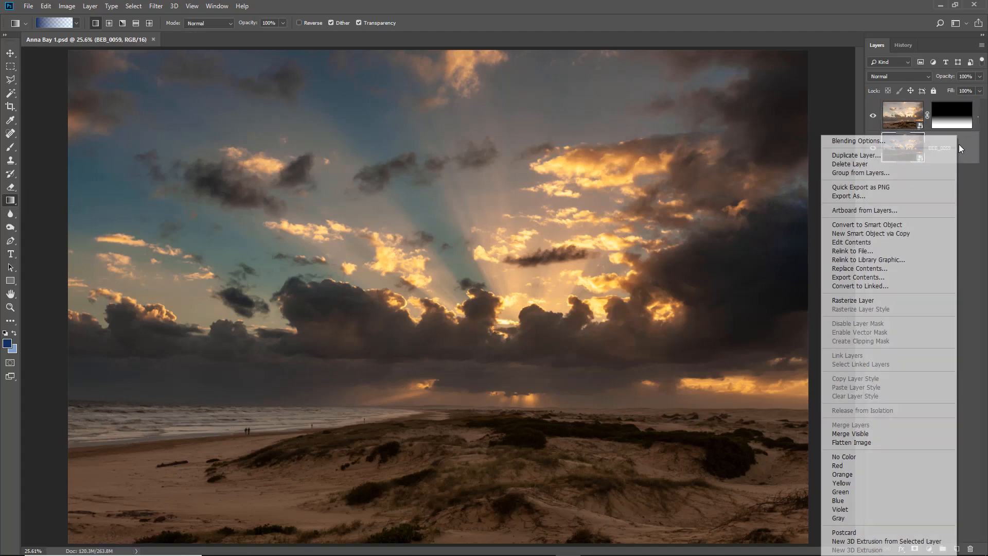
left_click(883, 236)
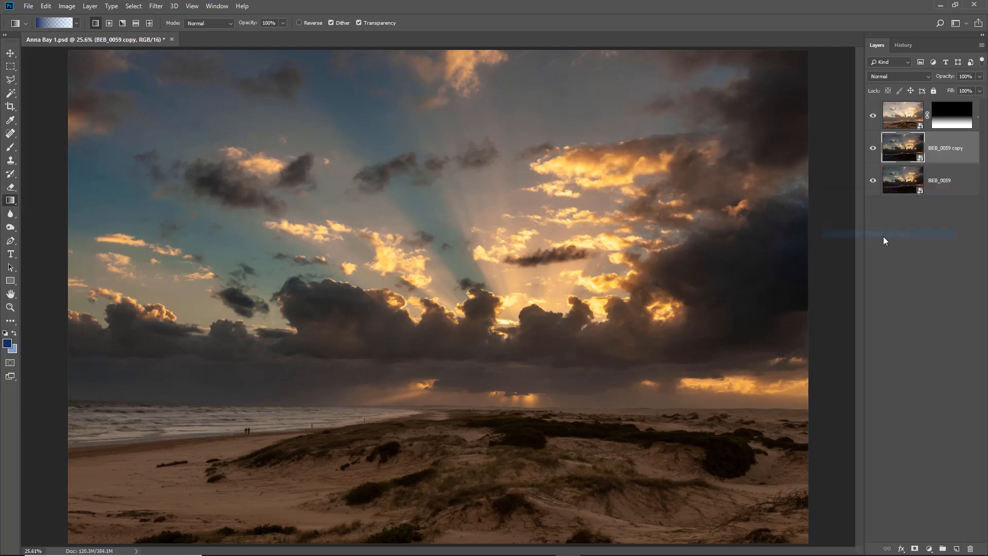
left_click_drag(976, 122, 955, 144)
right_click(956, 140)
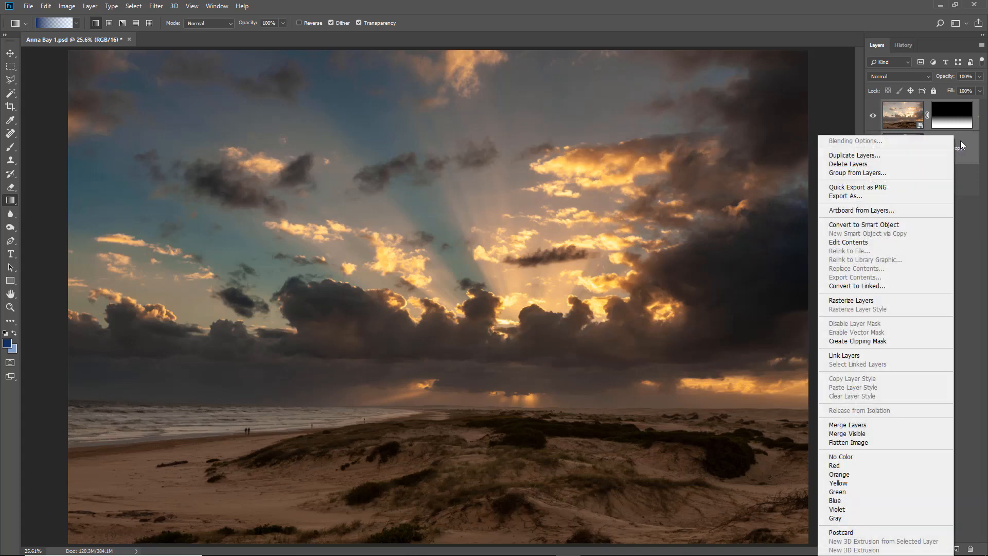
left_click(871, 427)
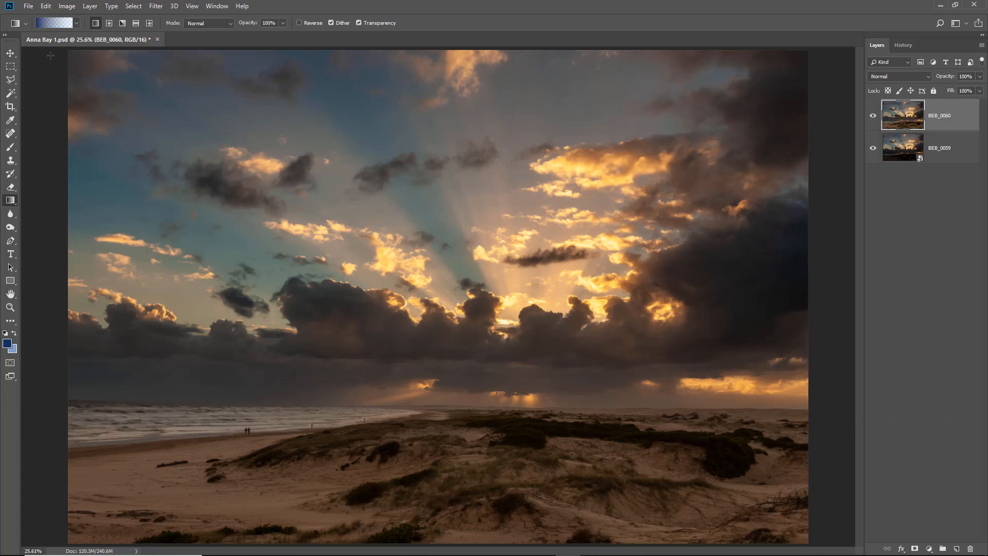
Set the Exposure of the remaining BEB_0059 smart object to -1.25 in Camera Raw and apply it
left_click(901, 149)
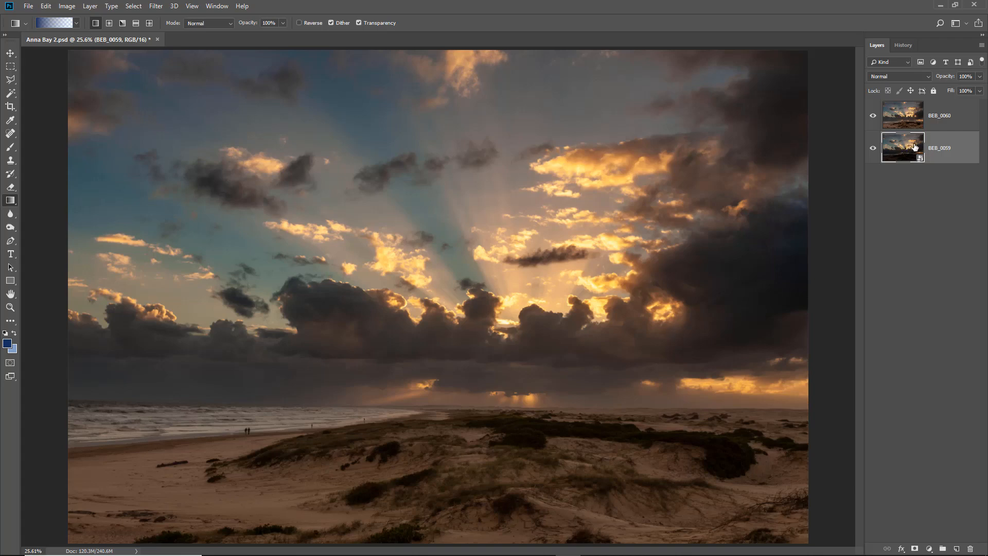
double_click(910, 146)
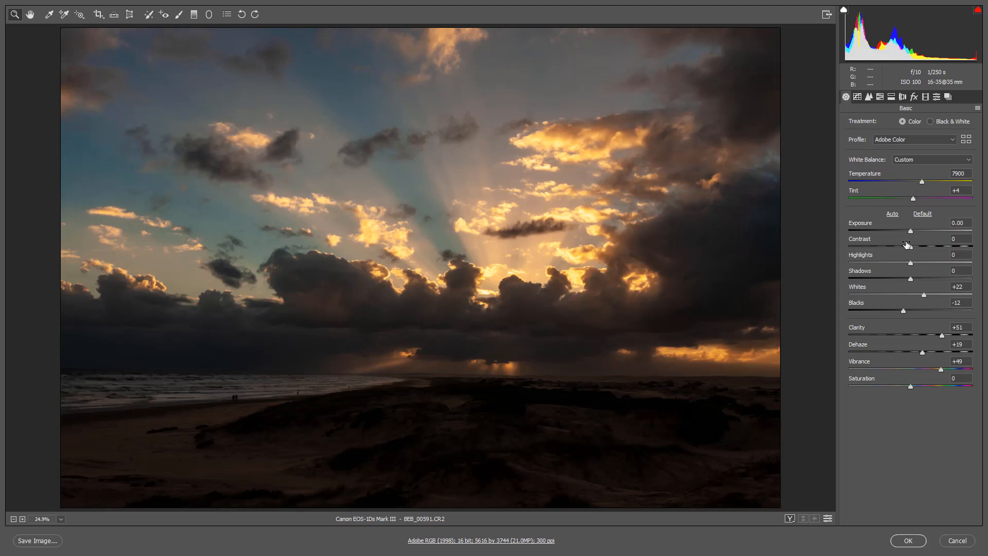
left_click_drag(910, 231, 894, 230)
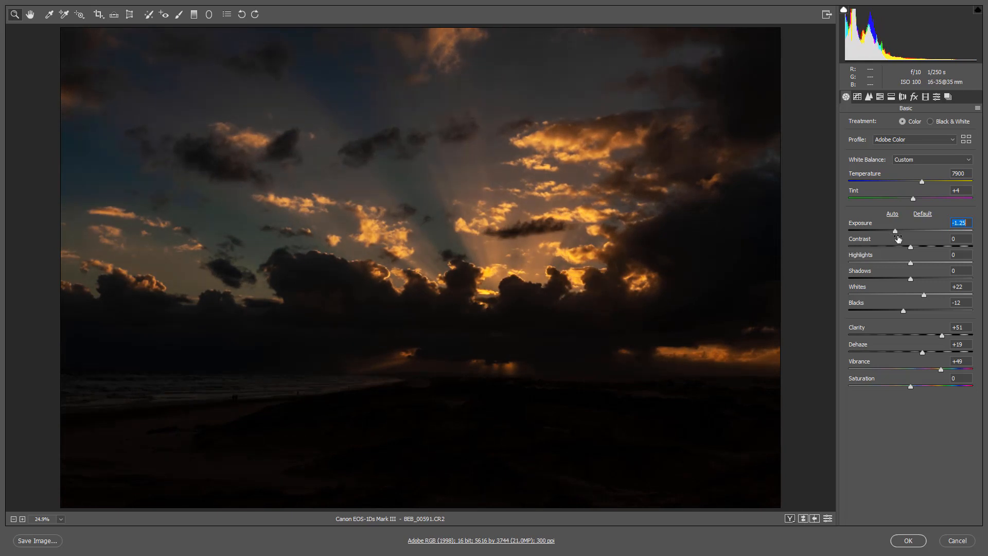
left_click(908, 540)
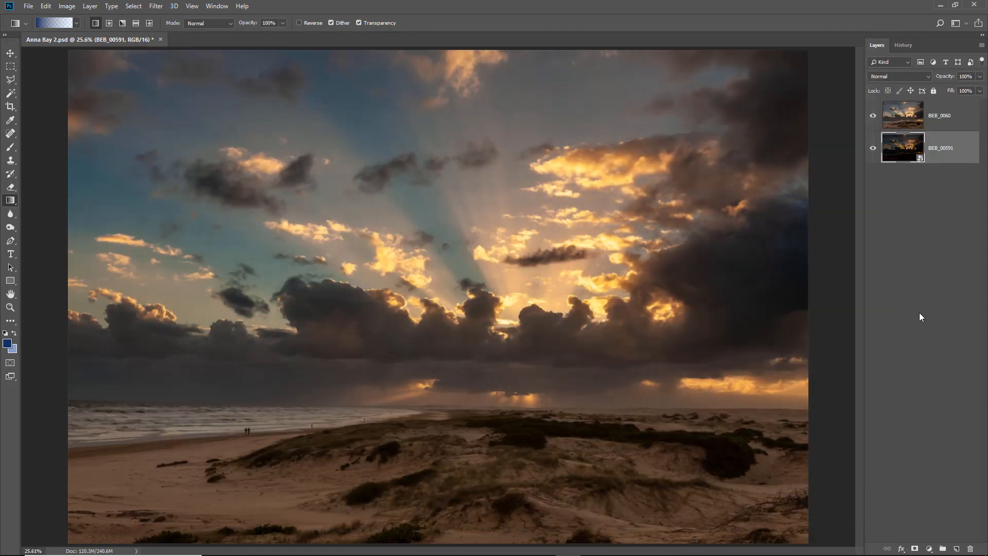
Add a layer mask to BEB_0060 and darken the upper sky with a black-to-transparent gradient drawn down from the image's top edge
left_click(946, 115)
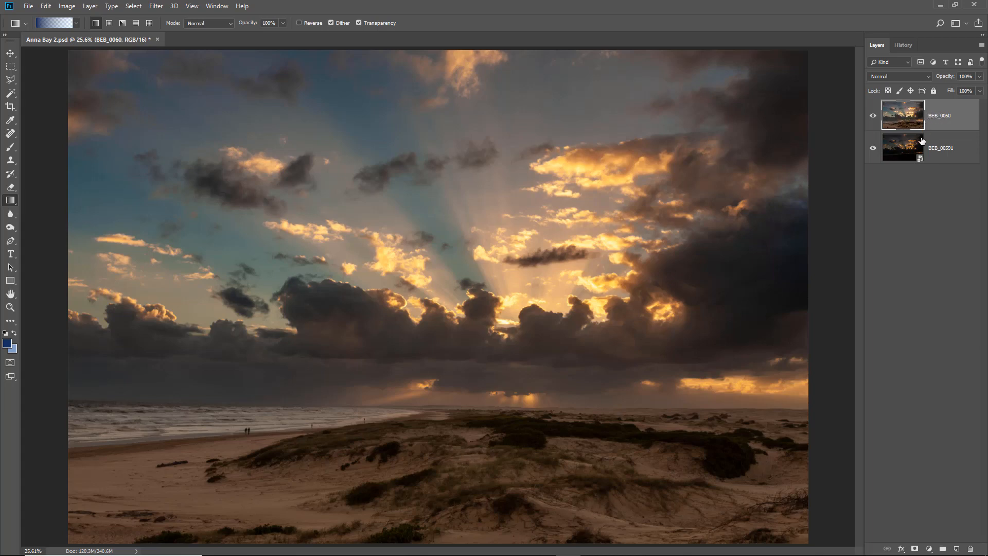
left_click(915, 548)
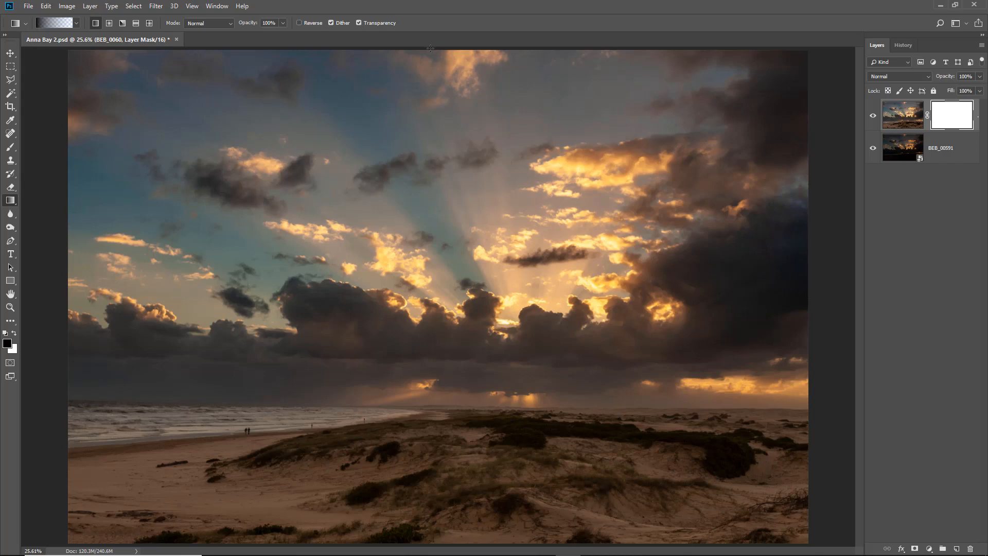
left_click_drag(430, 49, 437, 358)
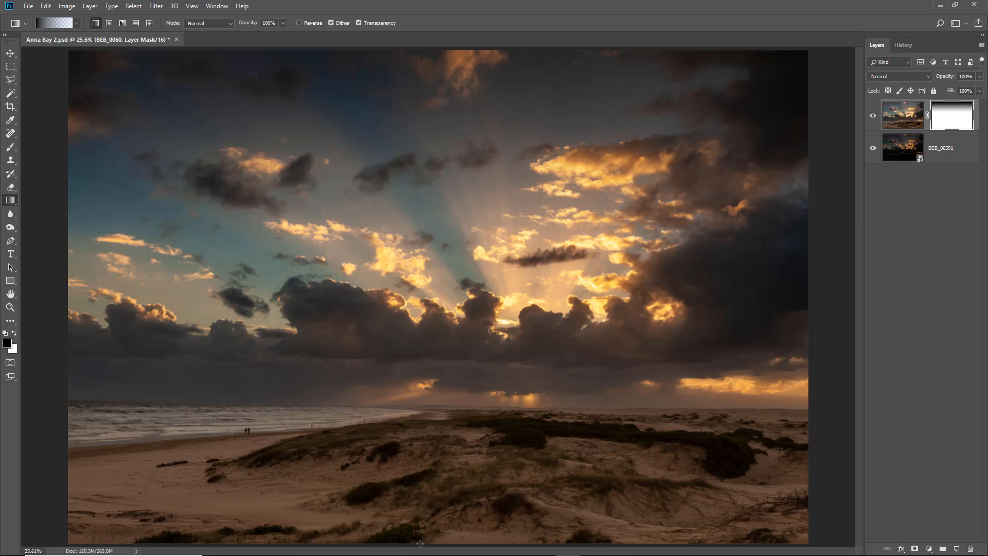
left_click_drag(436, 540, 440, 498)
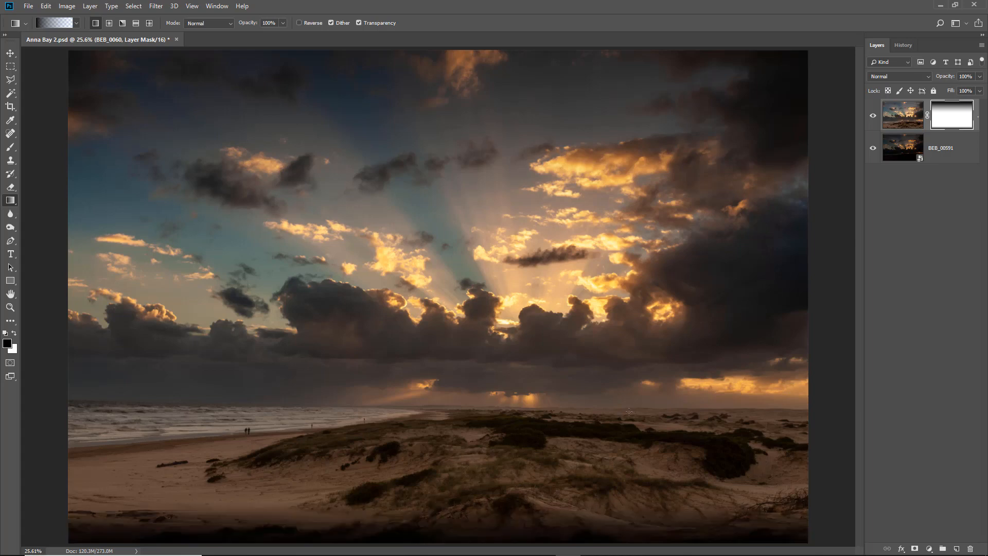
key("ctrl+z")
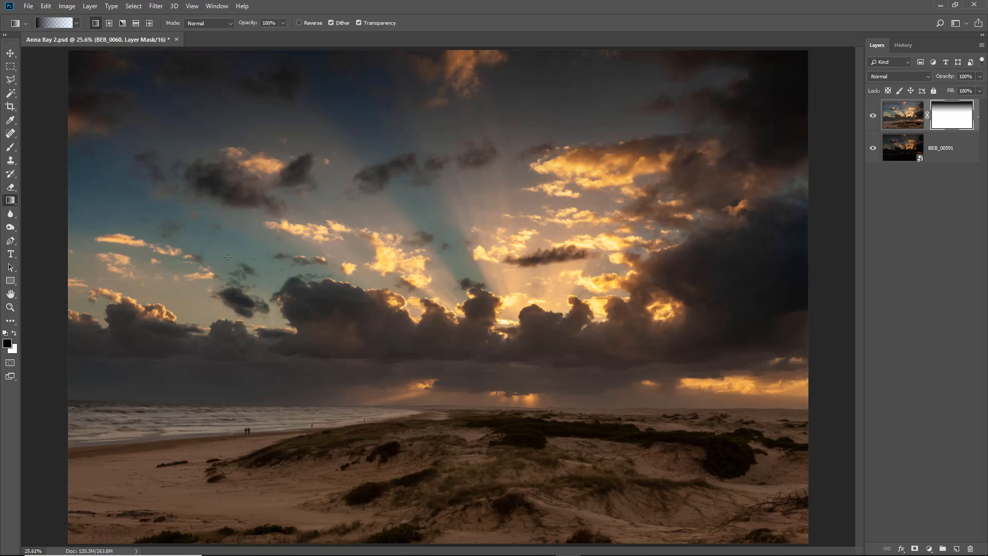
Darken the sand along the photo's lower edge by painting black on the mask with a soft size 600 brush at 5% flow
left_click_drag(10, 147, 52, 149)
key("backslash")
key("backslash")
key("backslash")
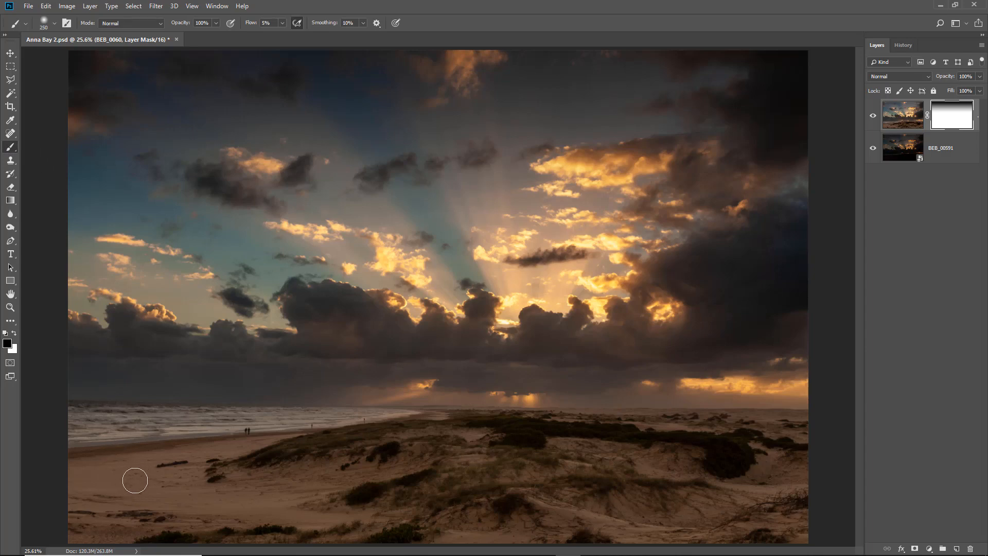
key("backslash")
key("bracketright")
key("bracketright")
key("bracketright")
key("bracketright")
key("bracketright")
key("bracketright")
key("bracketright")
key("ctrl+minus")
key("ctrl+minus")
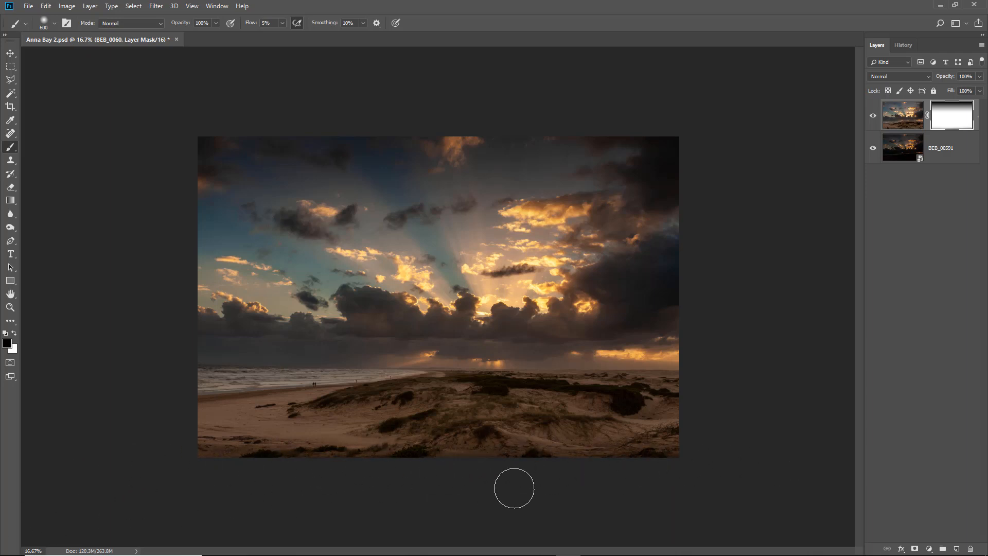
mouse_move(326, 496)
left_mouse_down()
mouse_move(368, 479)
mouse_move(704, 476)
left_mouse_up()
key("ctrl+0")
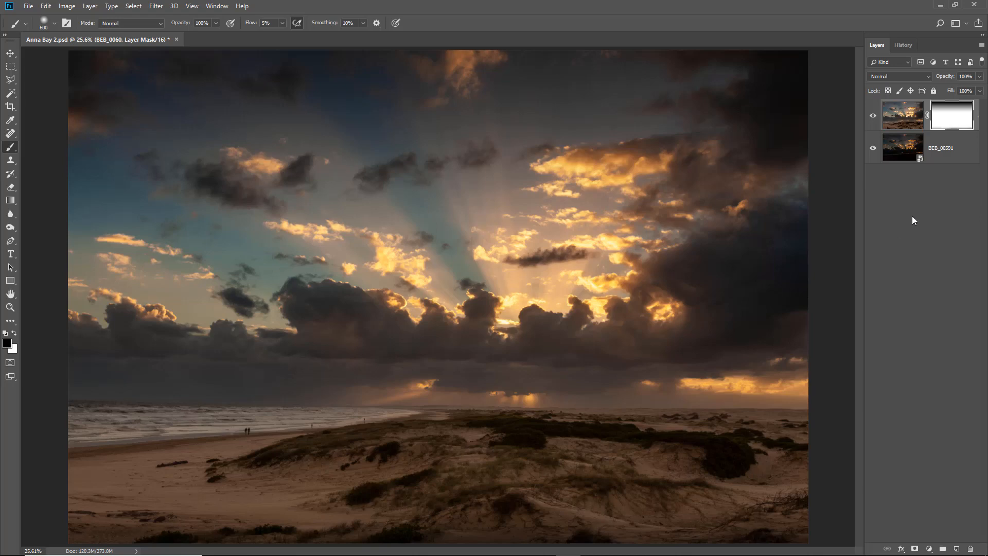
Merge the visible layers and straighten the image with a Crop tool line along the sea horizon
left_click(982, 47)
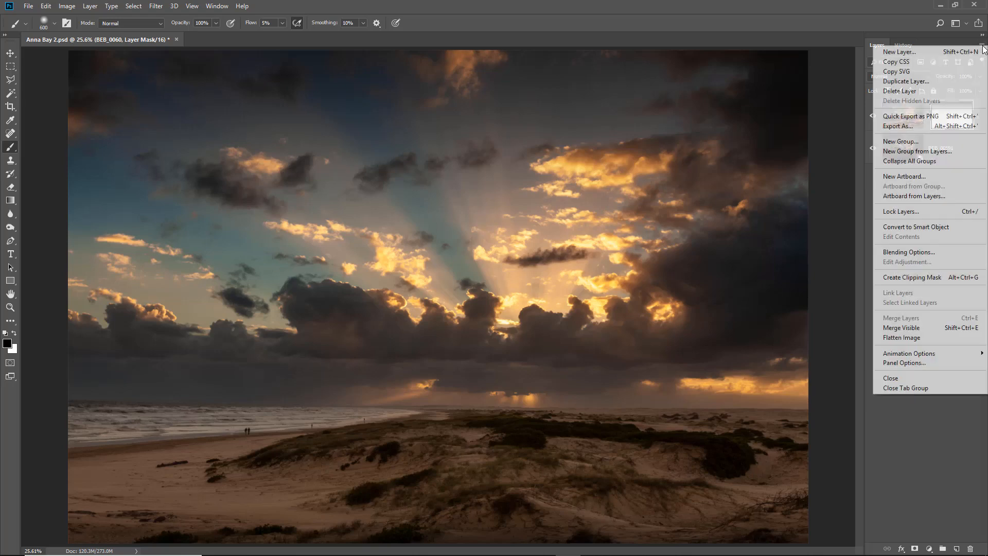
left_click(910, 328)
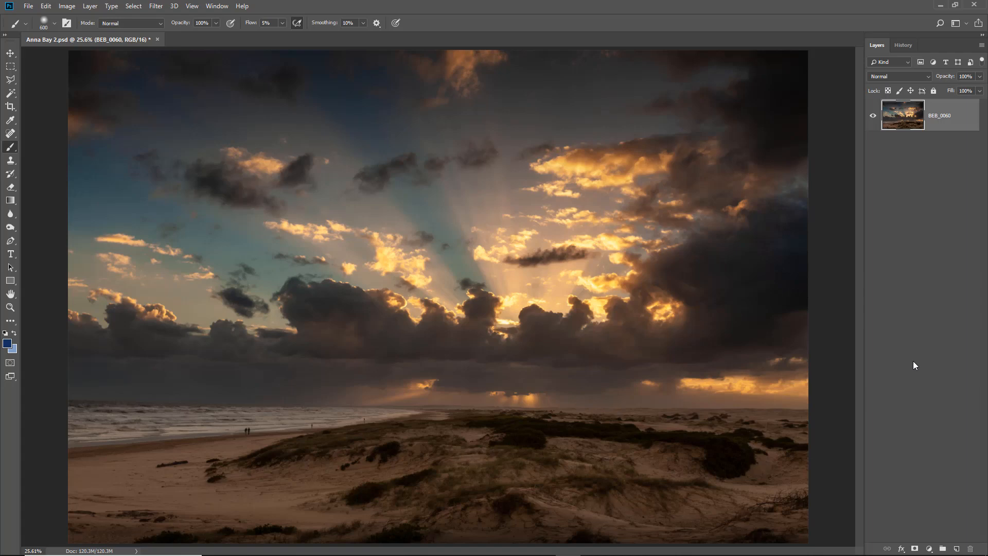
left_click(236, 405, "ctrl")
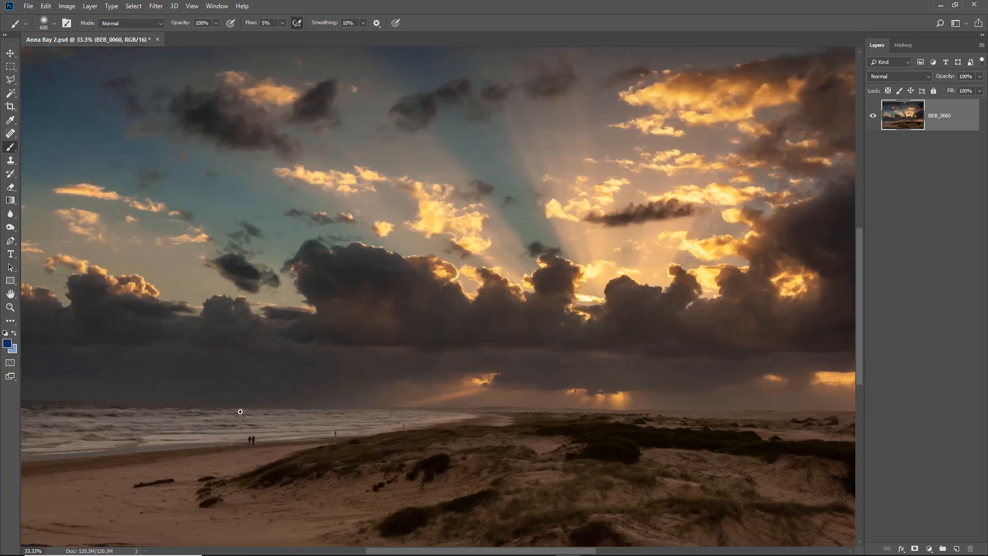
left_click(240, 413, "ctrl")
left_click(242, 416, "ctrl")
left_click_drag(204, 429, 333, 406)
left_click(10, 106)
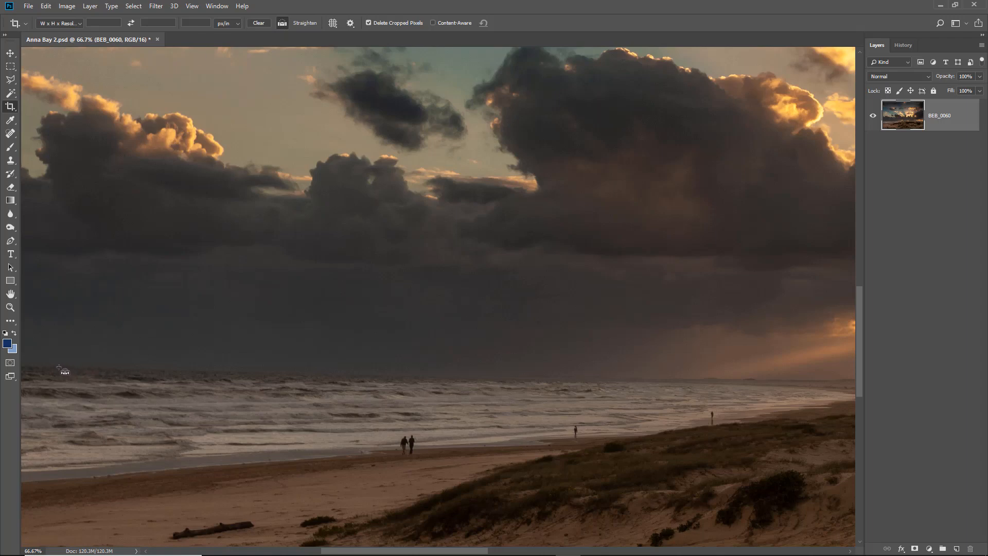
left_click_drag(59, 367, 509, 378)
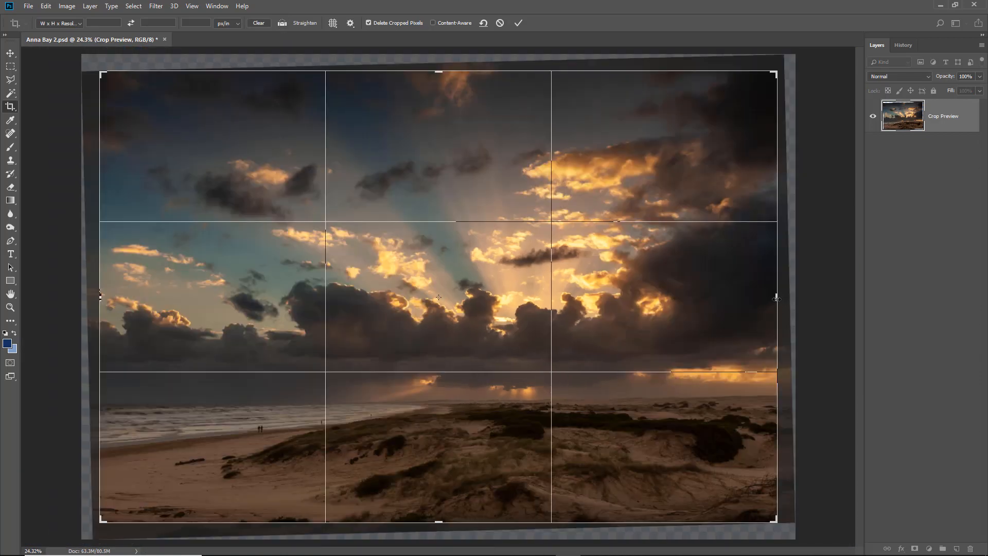
Widen the crop to the photo's full width on both sides, trim it slightly at the top and bottom, and apply it
left_click_drag(775, 299, 784, 300)
mouse_move(92, 299)
left_mouse_down()
mouse_move(77, 300)
mouse_move(92, 302)
left_mouse_up()
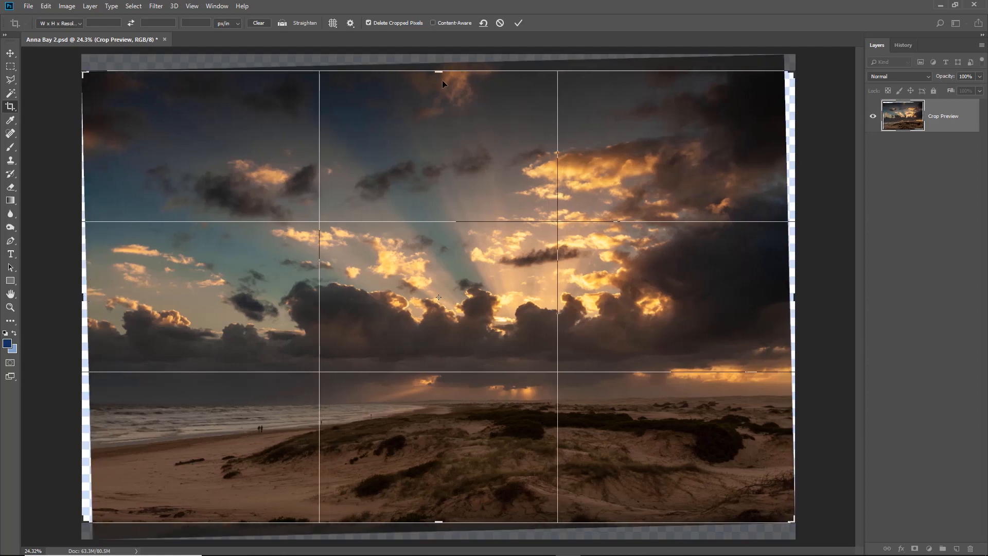
left_click_drag(439, 71, 437, 84)
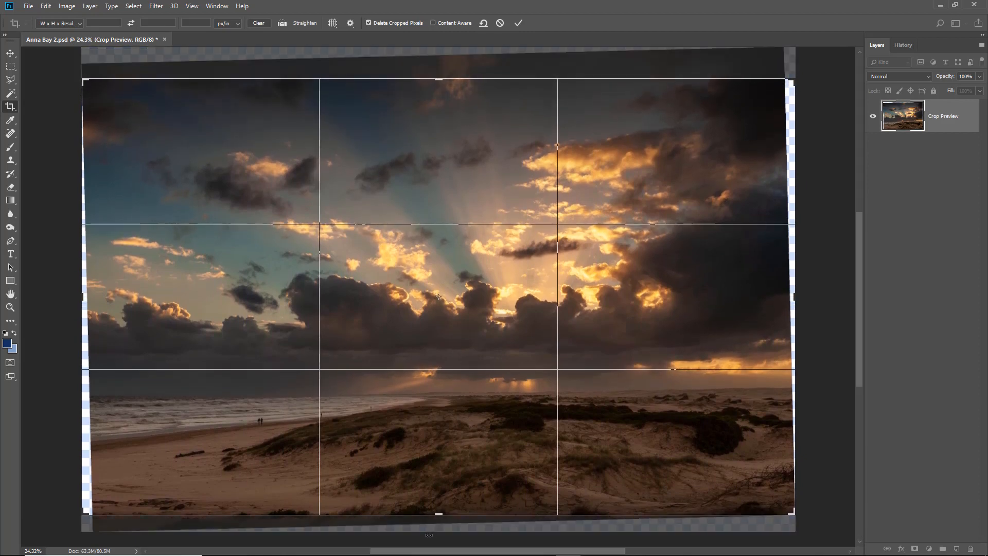
left_click(519, 23)
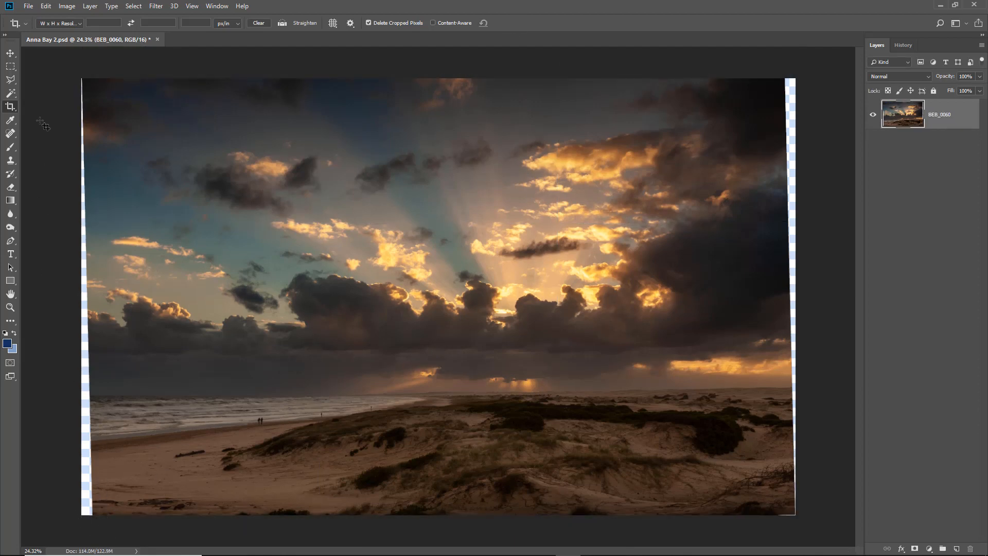
Outline the transparent strip along the photo's left edge with the Polygonal Lasso, slightly overlapping the image
right_click(10, 80)
left_click(34, 88)
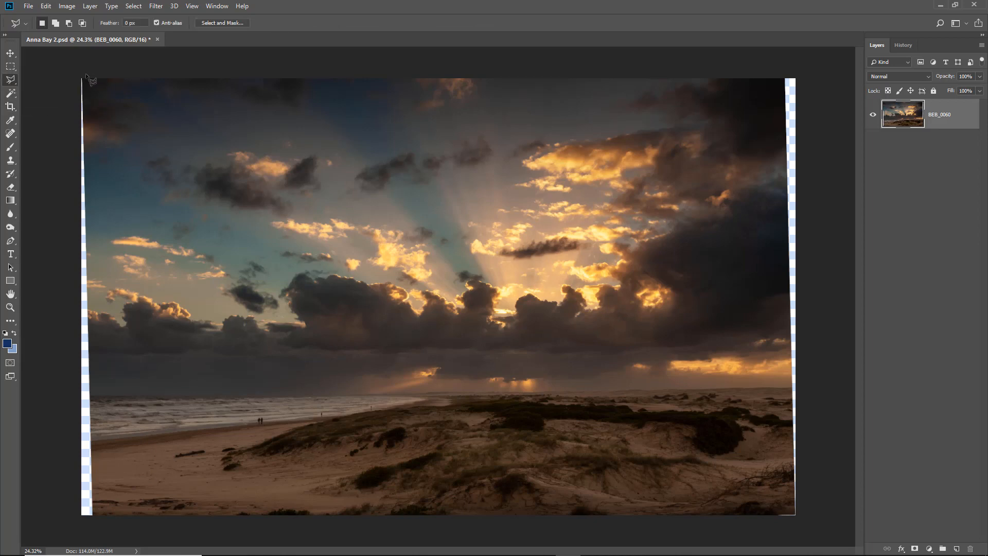
left_click(86, 78)
left_click(96, 531)
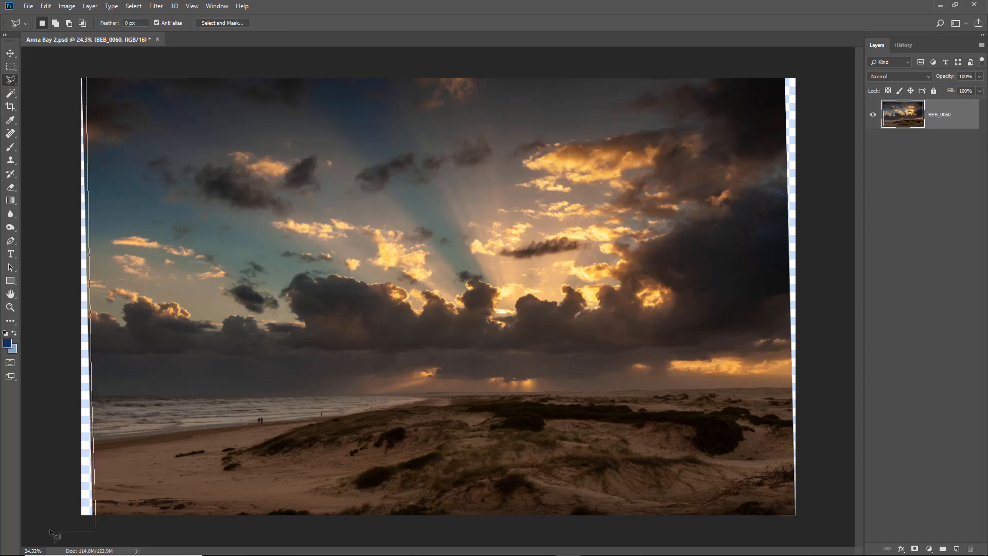
left_click(49, 530)
left_click(48, 68)
left_click(86, 62)
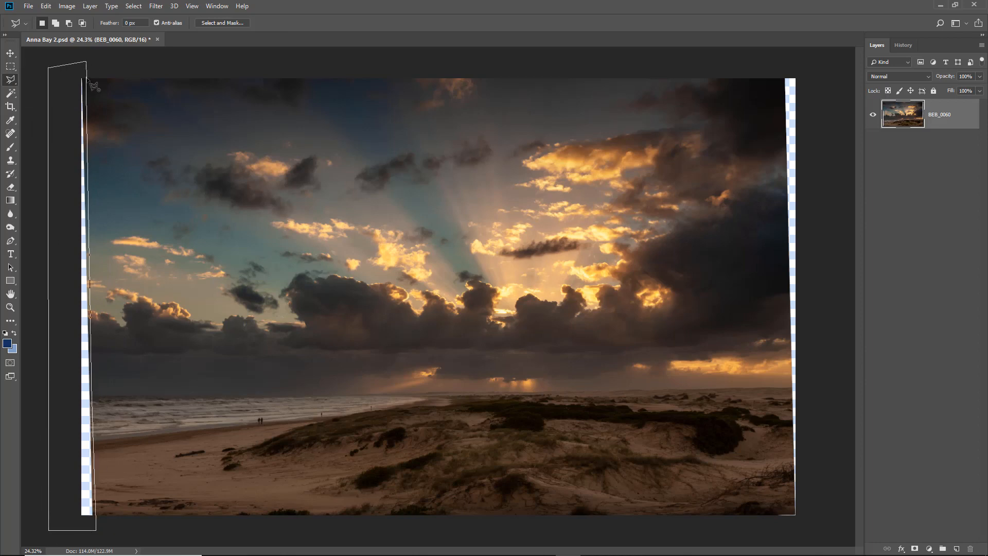
left_click(85, 81)
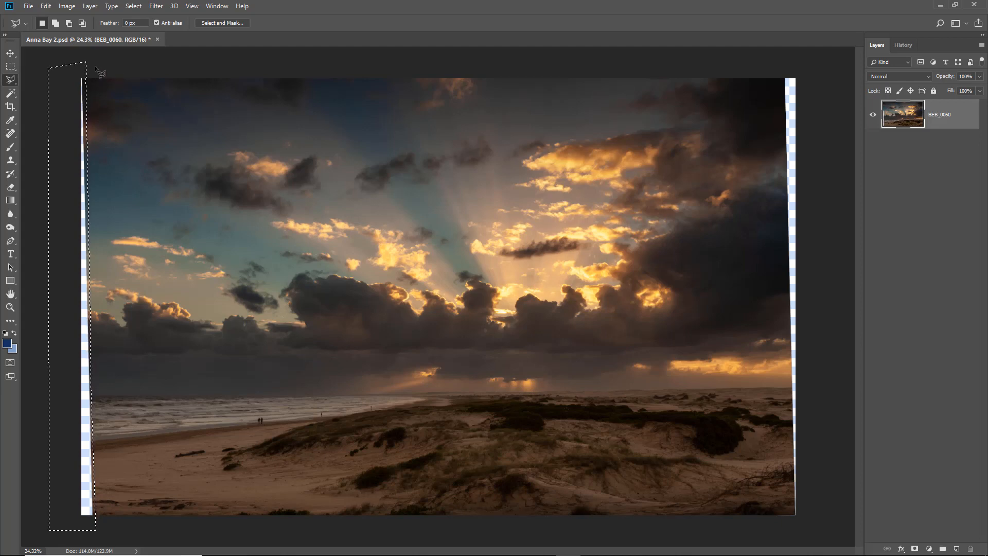
Fill the selected left-edge strip with Content-Aware content at 100% opacity and deselect it
key("shift+F5")
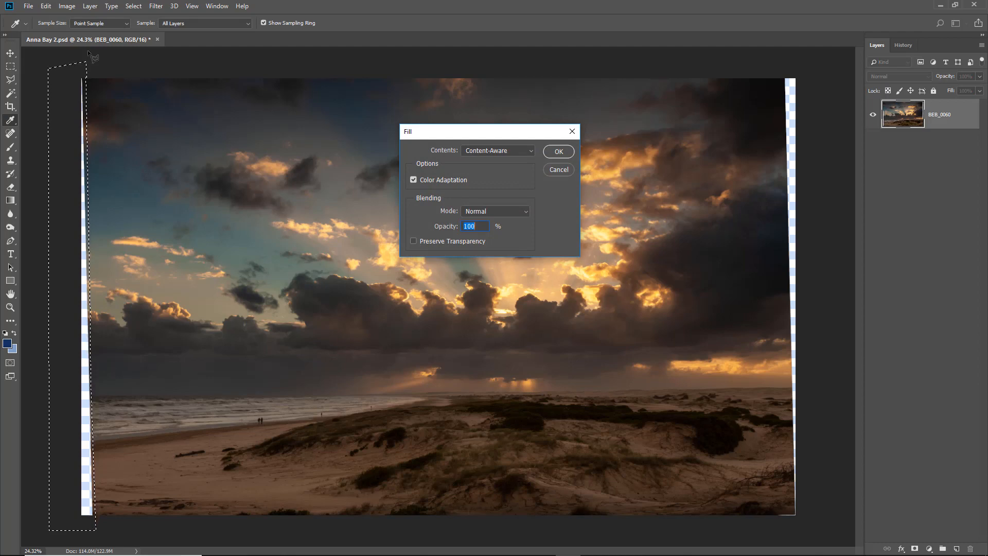
key("Return")
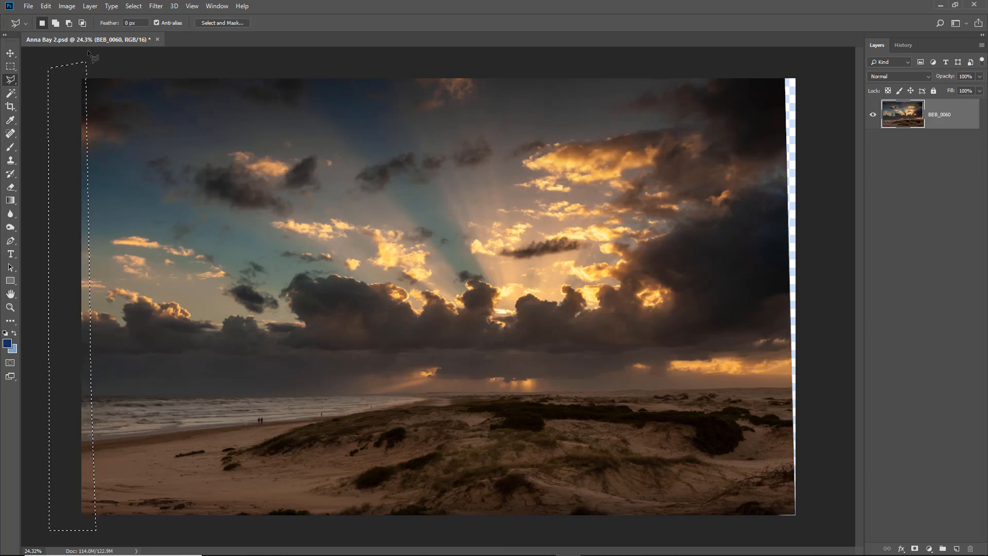
key("ctrl+d")
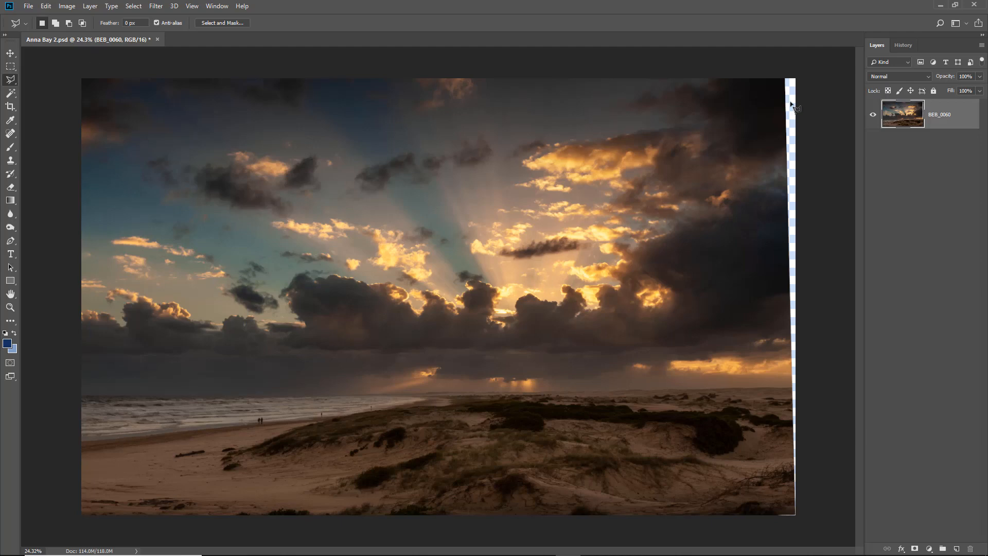
Outline the transparent strip along the photo's right edge, including the sliver at the lower corner, with the Polygonal Lasso
left_click(781, 73)
left_click(770, 314)
key("BackSpace")
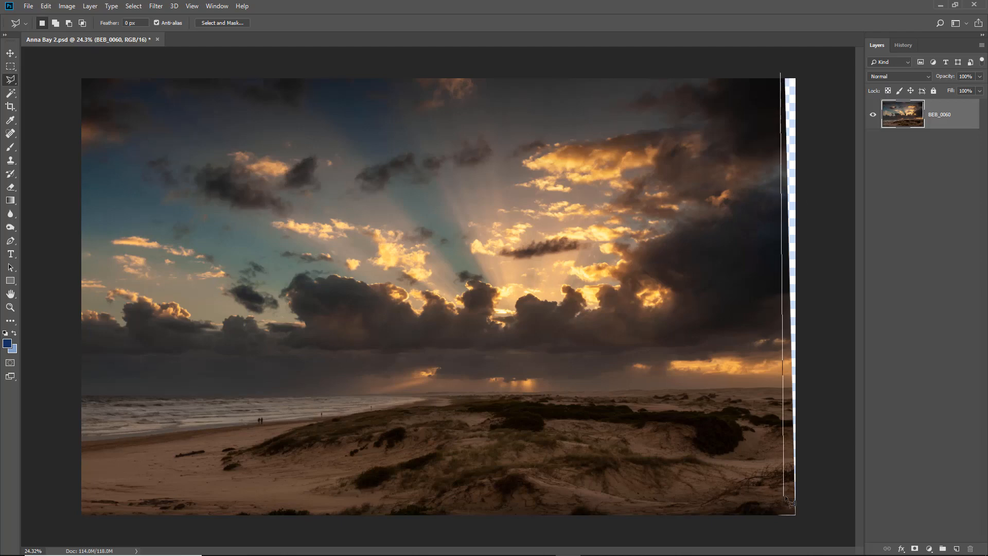
left_click(793, 510)
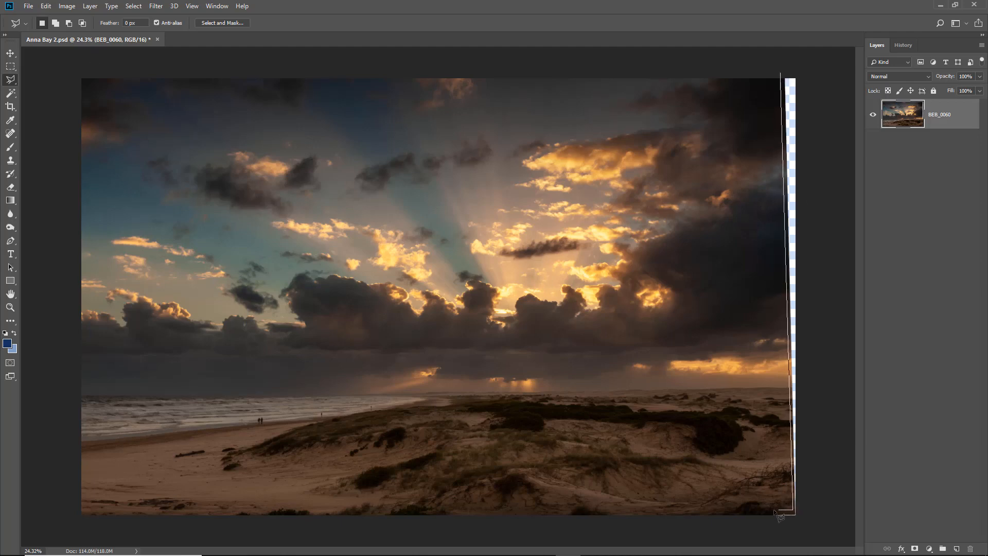
left_click(775, 513)
left_click(771, 525)
left_click(810, 524)
left_click(814, 510)
left_click(815, 65)
left_click(787, 79)
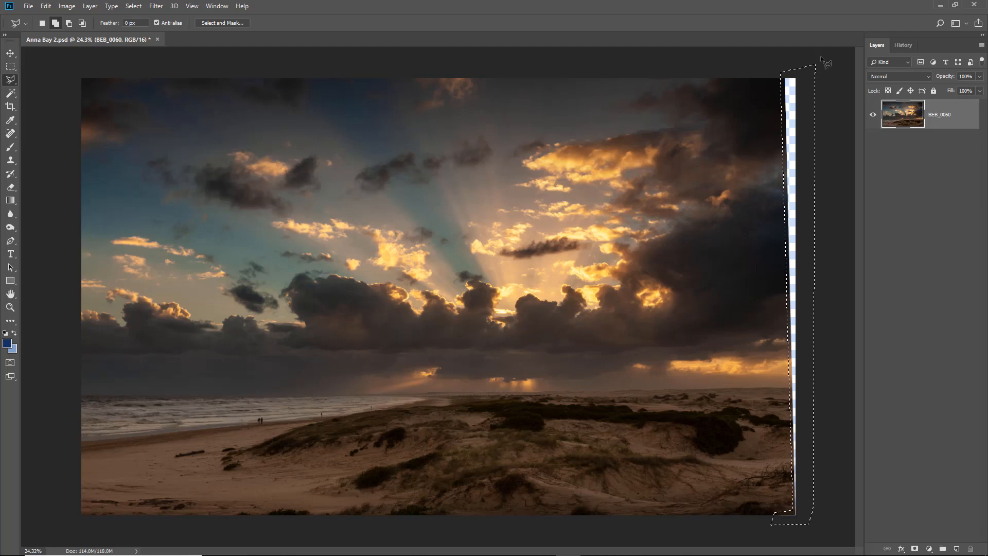
Fill the selected right-edge strip using Content-Aware fill and clear the selection
key("shift+BackSpace")
key("Return")
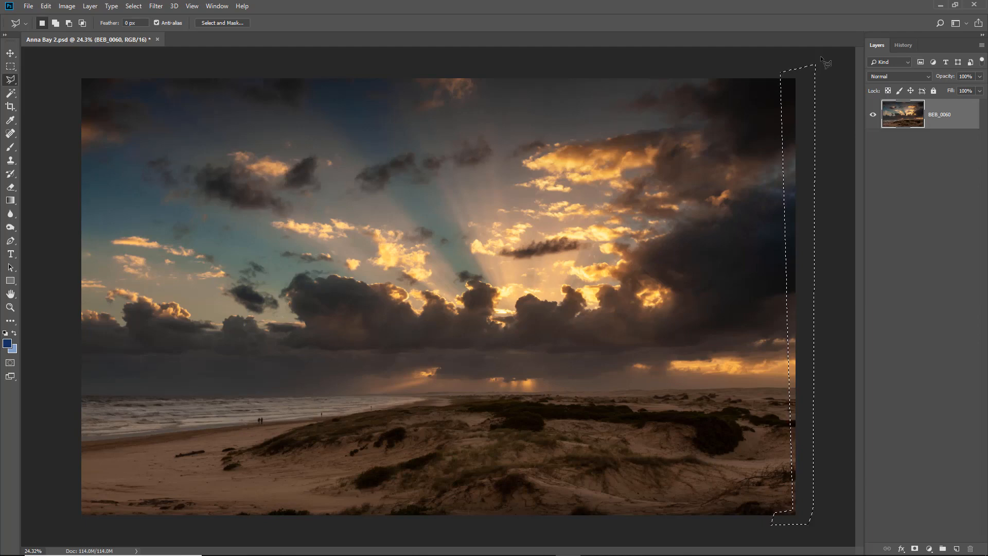
key("ctrl+d")
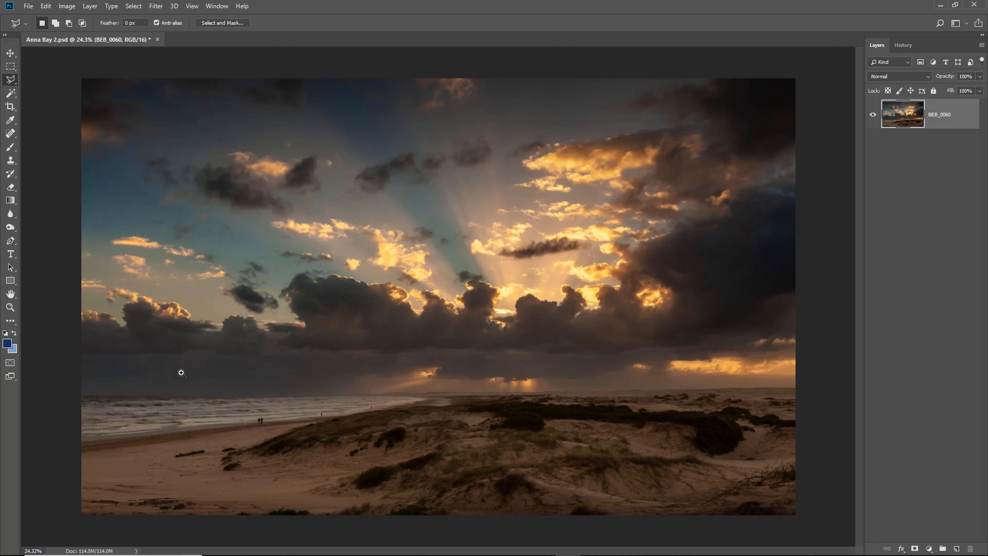
Remove the two distant lone figures along the shoreline using a small Content-Aware Spot Healing Brush, keeping the walking couple
key("ctrl+space")
left_click_drag(170, 363, 425, 490)
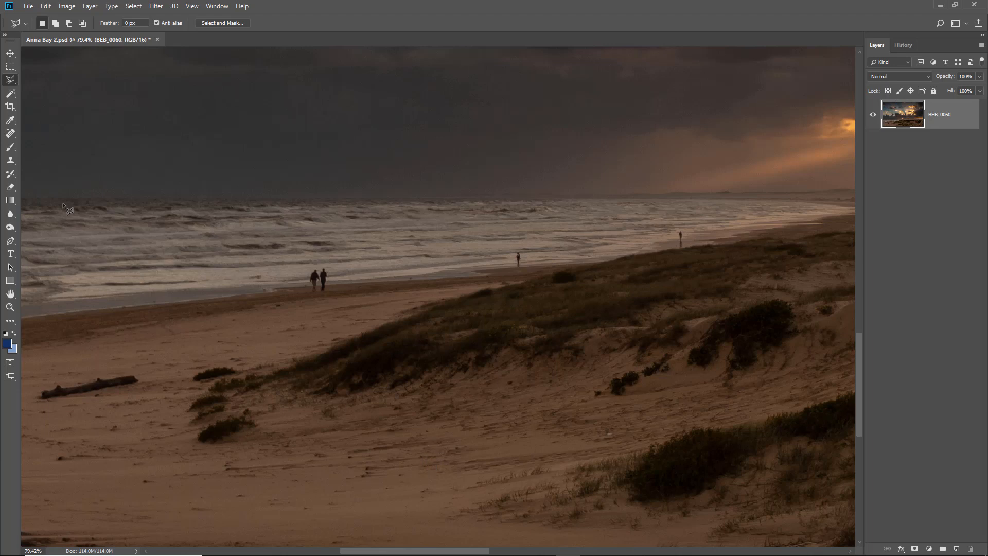
left_click(10, 133)
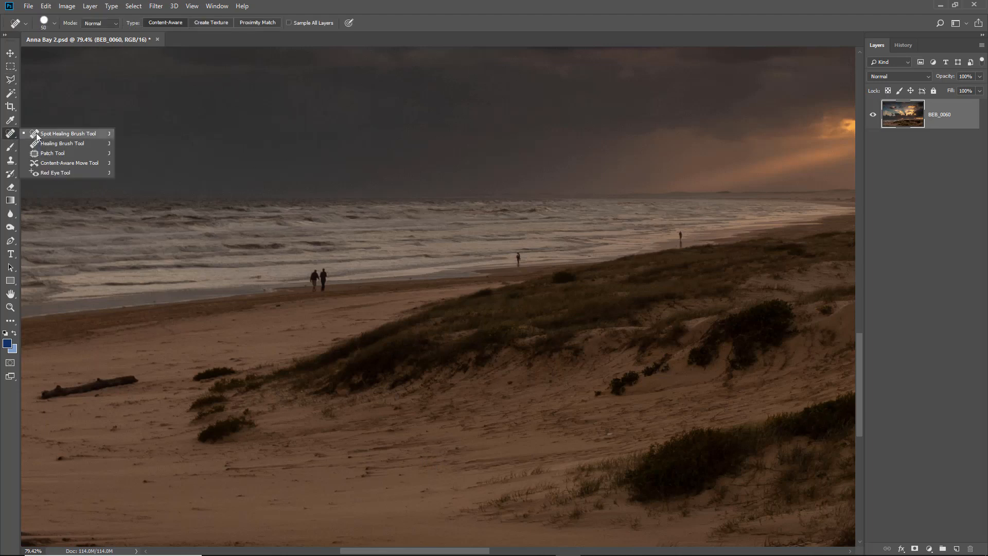
left_click(37, 135)
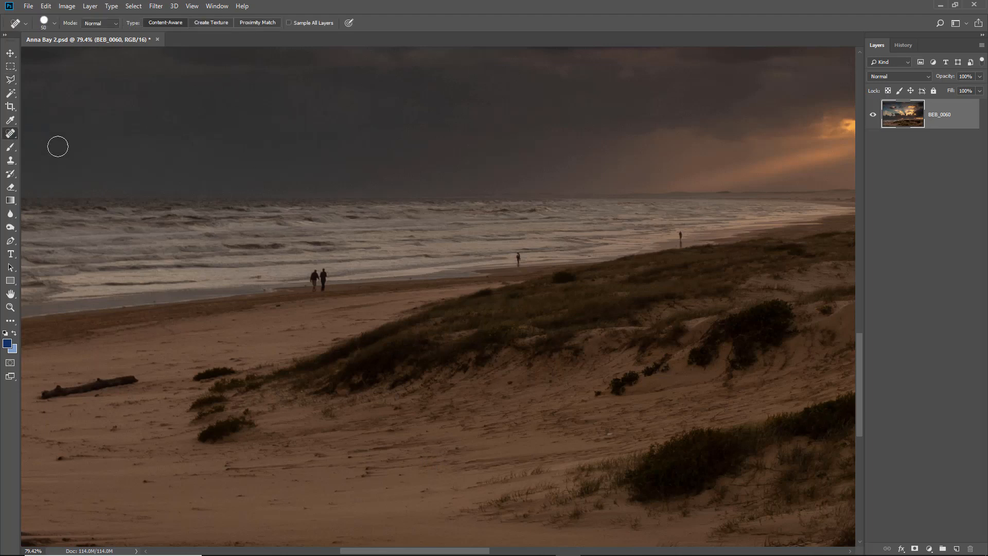
key("bracketleft")
key("bracketleft")
key("bracketleft")
key("bracketleft")
key("bracketleft")
key("bracketleft")
key("bracketleft")
left_click_drag(681, 233, 679, 250)
left_click_drag(519, 257, 518, 265)
Paint out the driftwood log on the sand with a slightly larger Spot Healing Brush
key("bracketright")
key("bracketright")
mouse_move(42, 393)
left_mouse_down()
mouse_move(134, 377)
mouse_move(45, 403)
left_mouse_up()
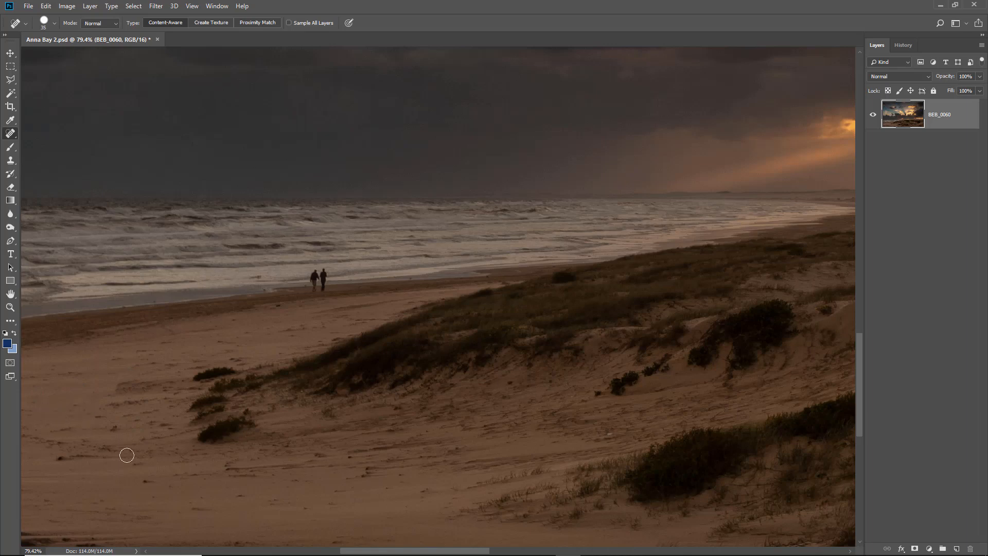
key("ctrl+0")
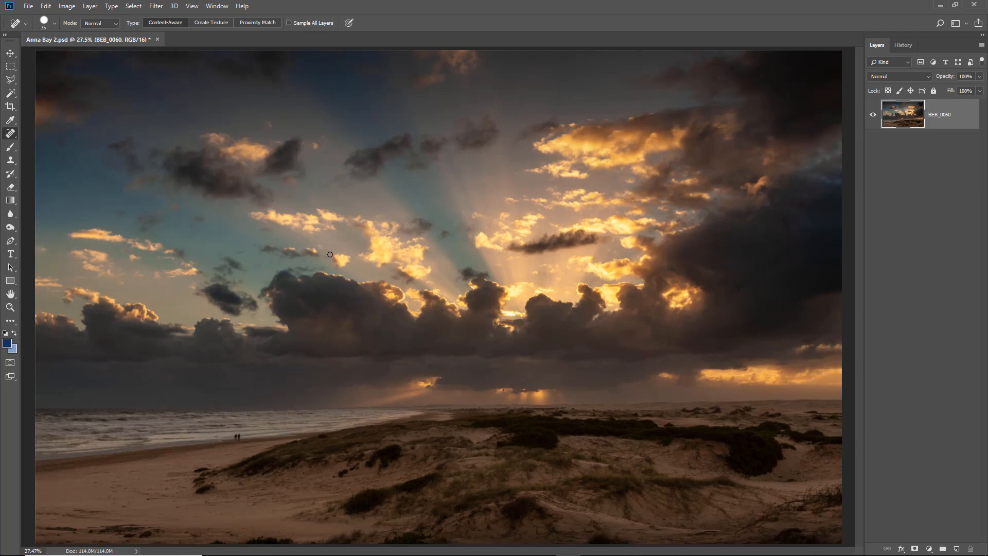
Stretch the image horizontally by unlinking the proportions and setting its width to 6100 pixels
left_click(69, 6)
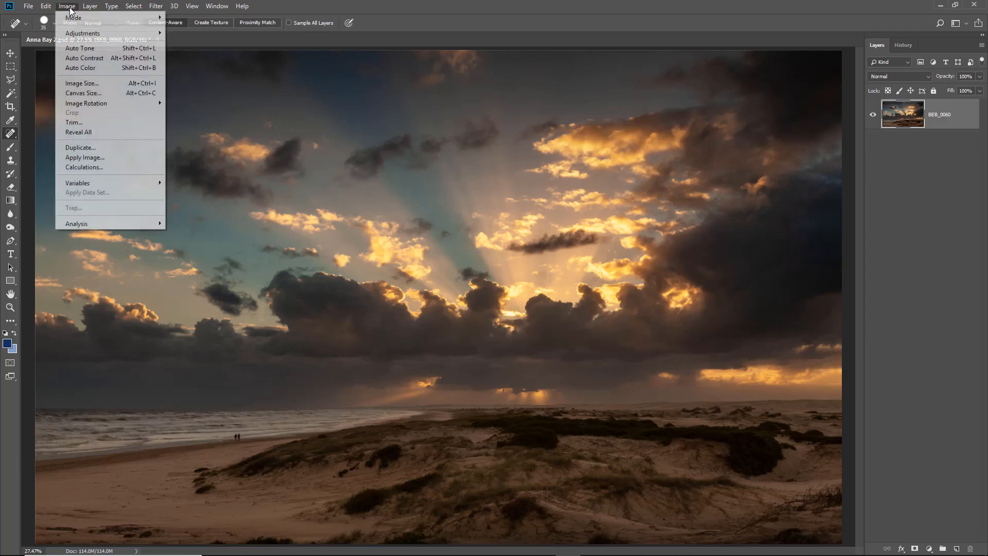
left_click(80, 84)
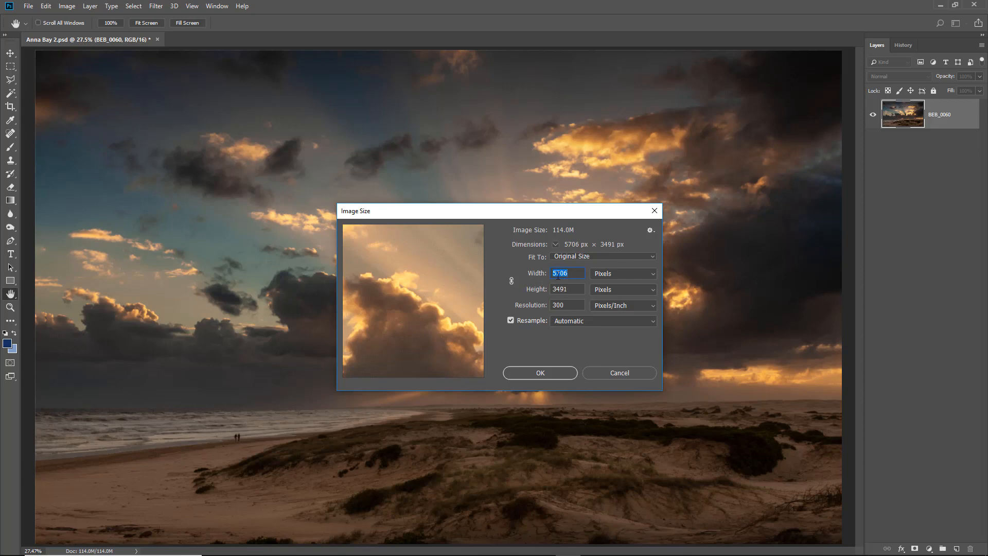
left_click(512, 281)
left_click(511, 282)
type("3")
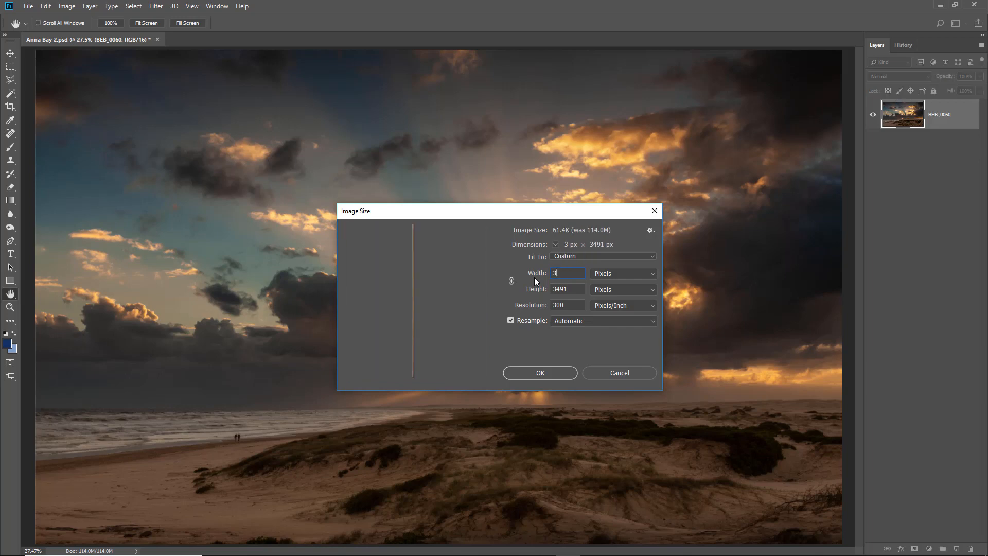
key("BackSpace")
type("6100")
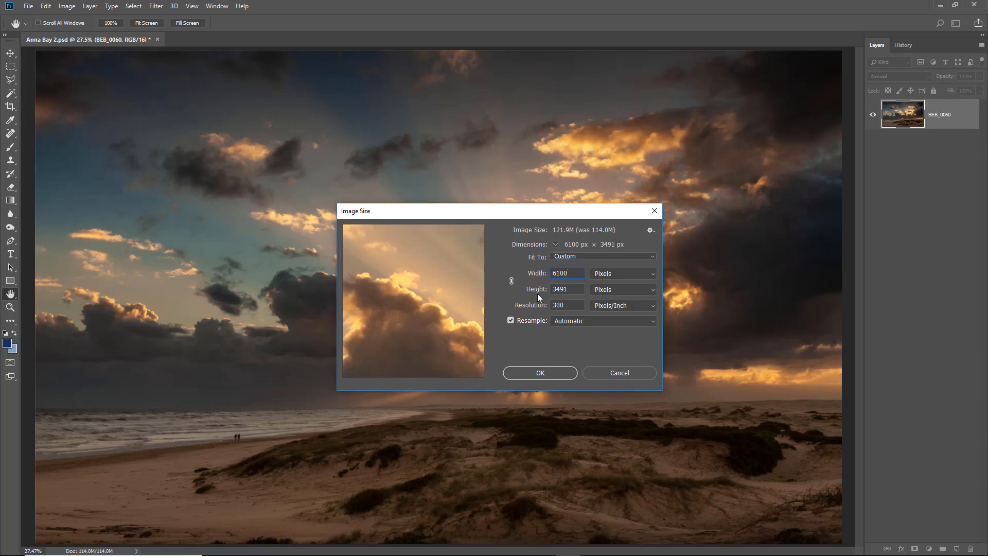
left_click(539, 374)
key("j")
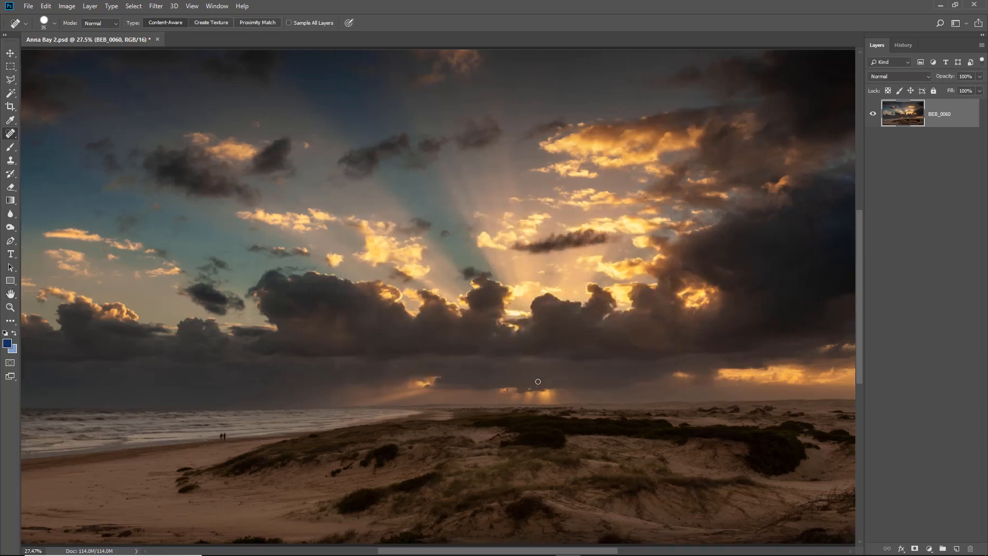
key("ctrl+0")
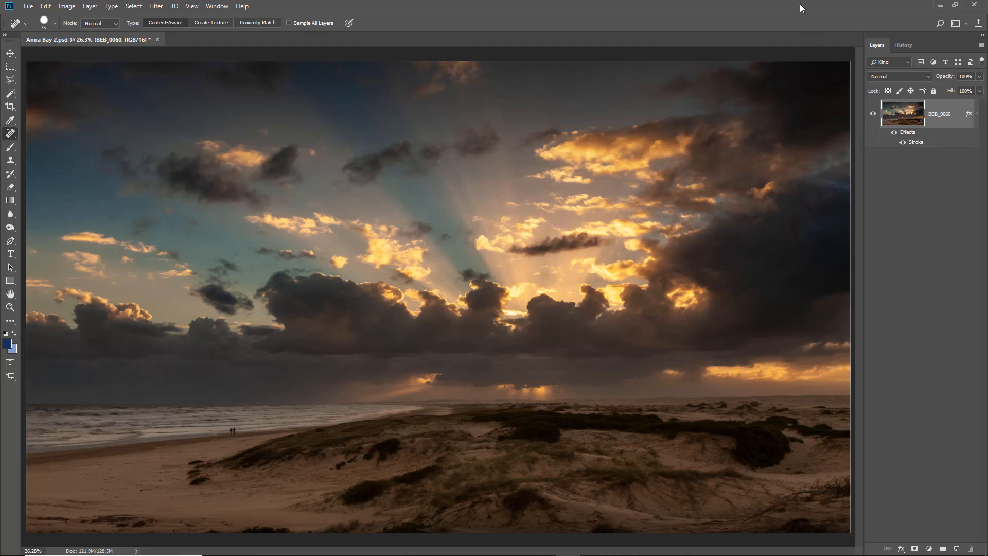
View the finished beach image full screen against a black background
key("f")
key("f")
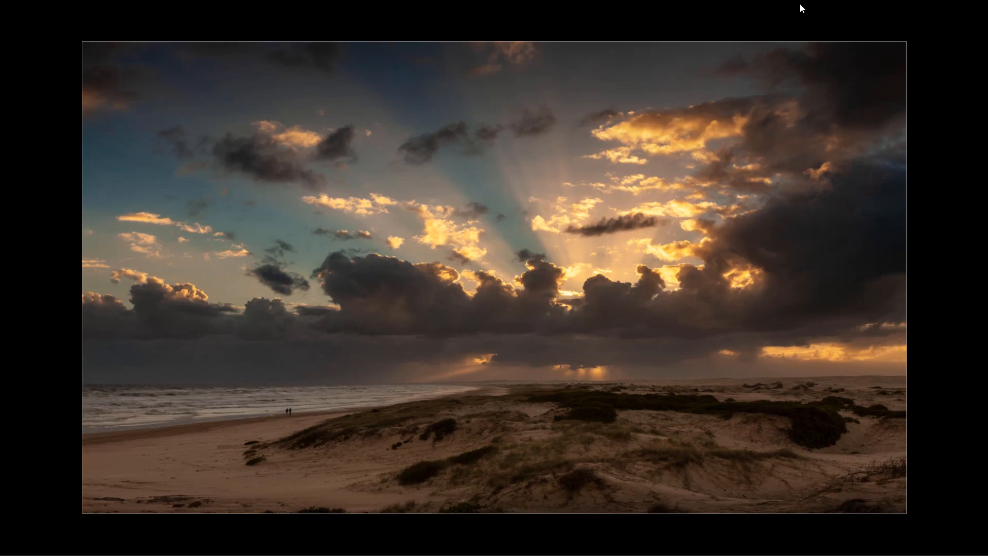
key("ctrl+0")
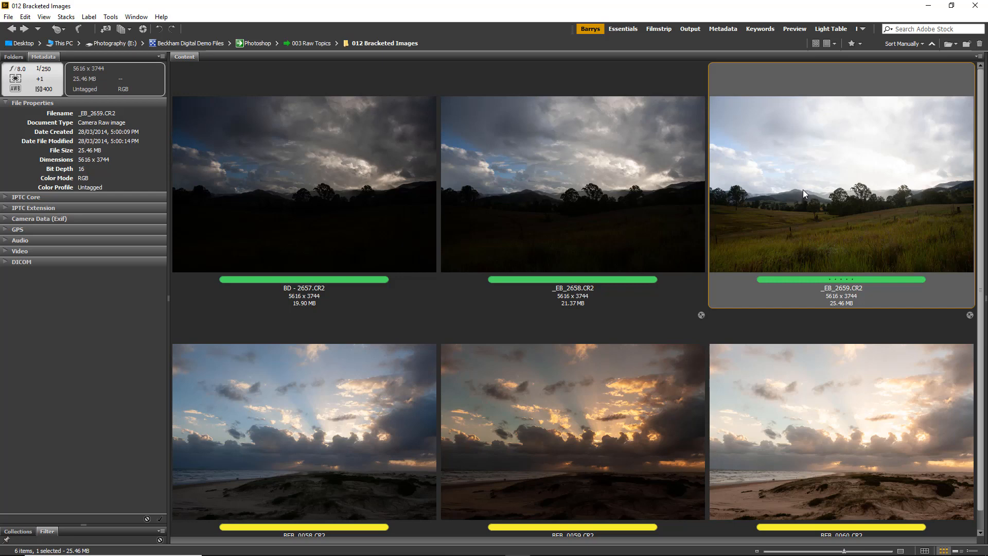
Switch to Bridge, select the landscape exposures BD - 2657.CR2 and _EB_2659.CR2, and open both in Camera Raw
left_click(844, 217)
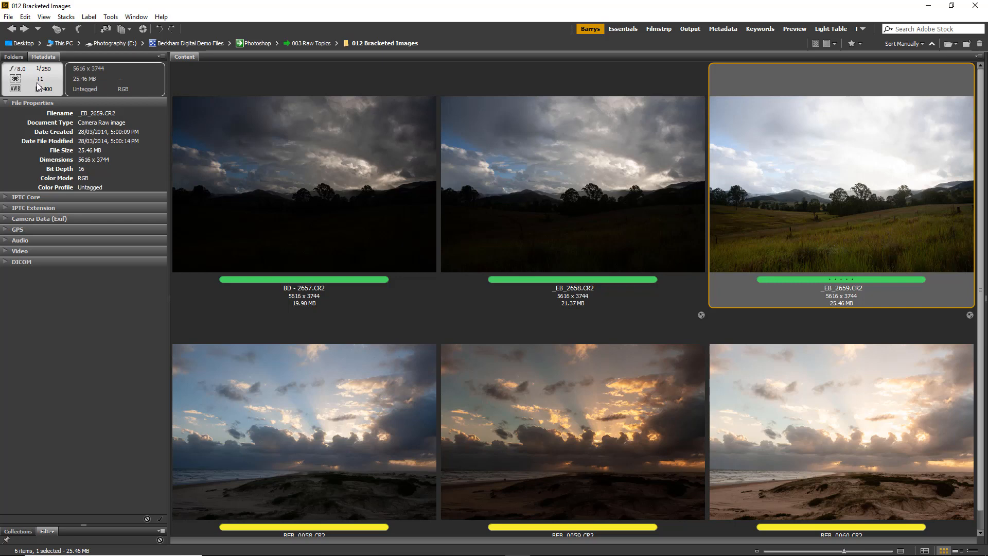
left_click(292, 226)
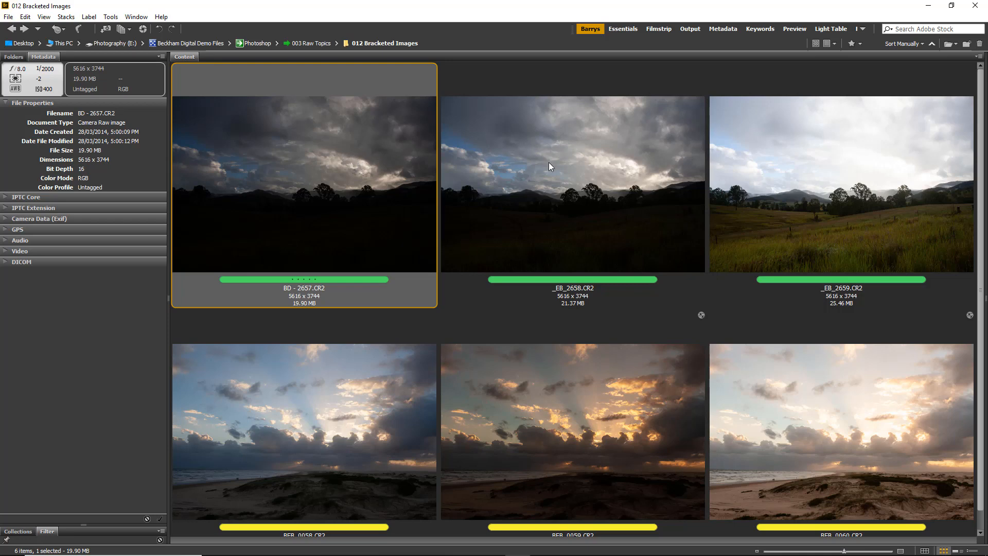
left_click(803, 179, "ctrl")
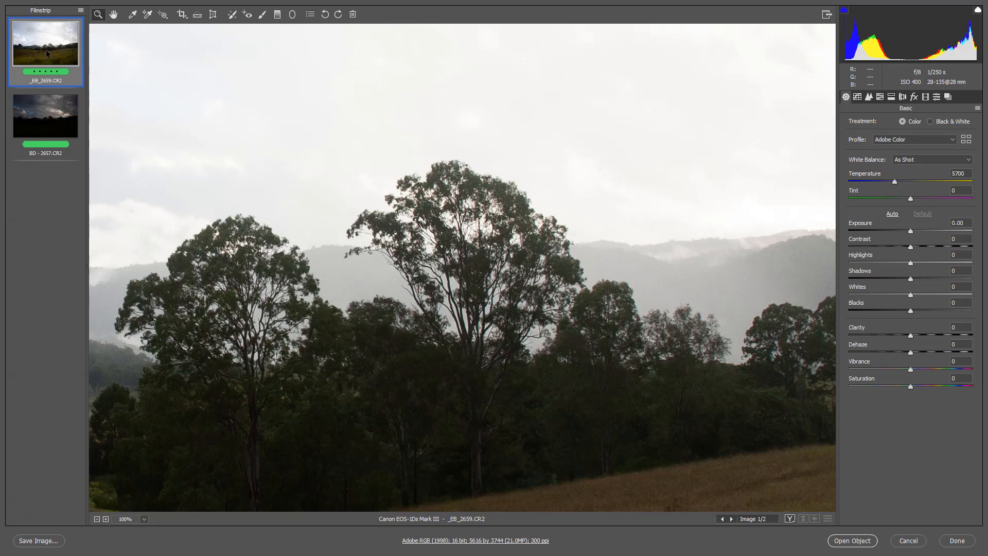
Compare the treeline in the two exposures at 100% zoom and select both images together
left_click(46, 122)
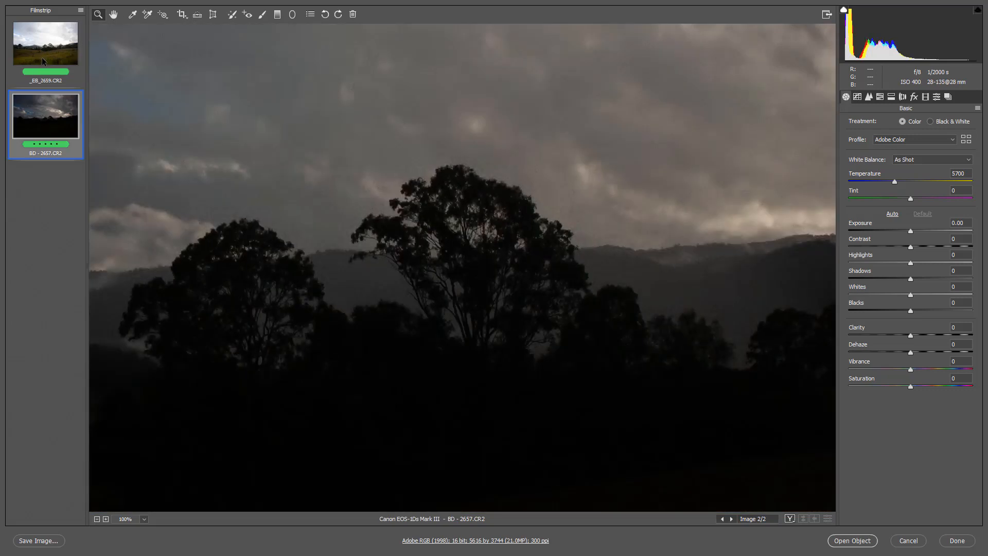
left_click(42, 57)
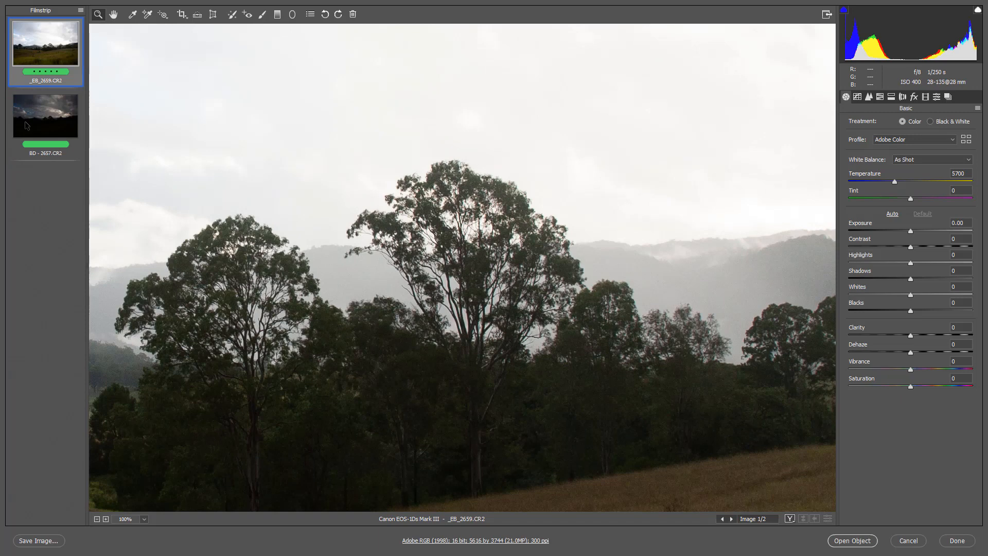
left_click(26, 125)
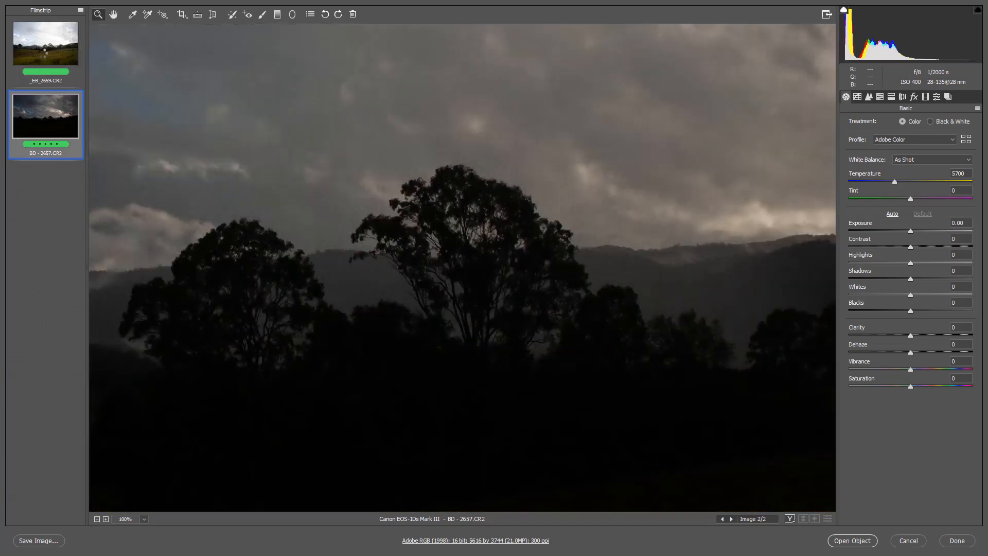
left_click(42, 57)
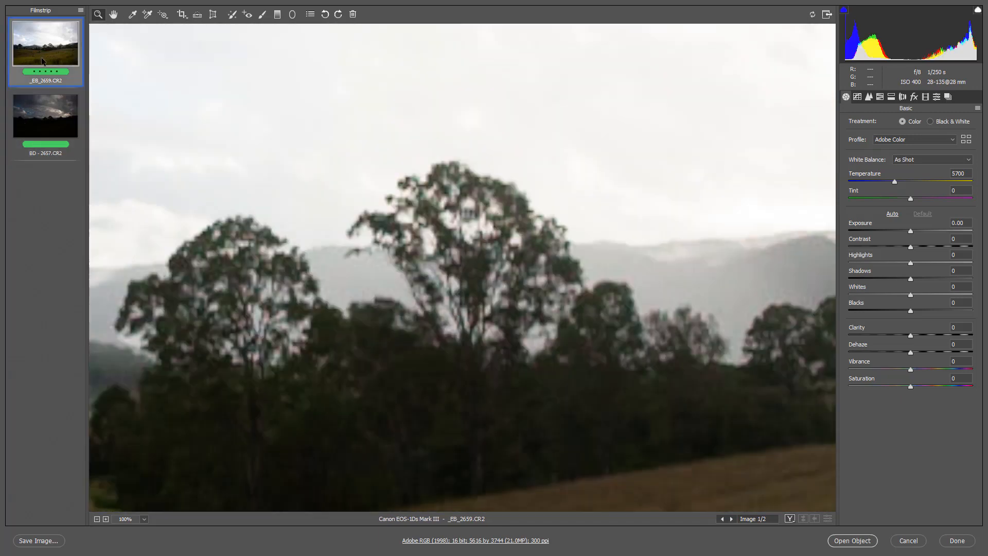
left_click(44, 123, "shift")
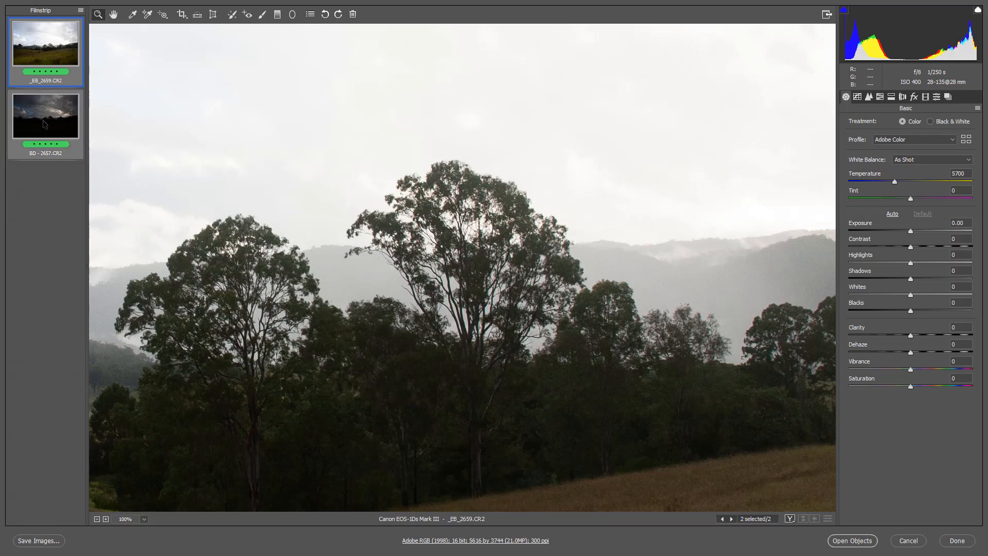
key("ctrl+0")
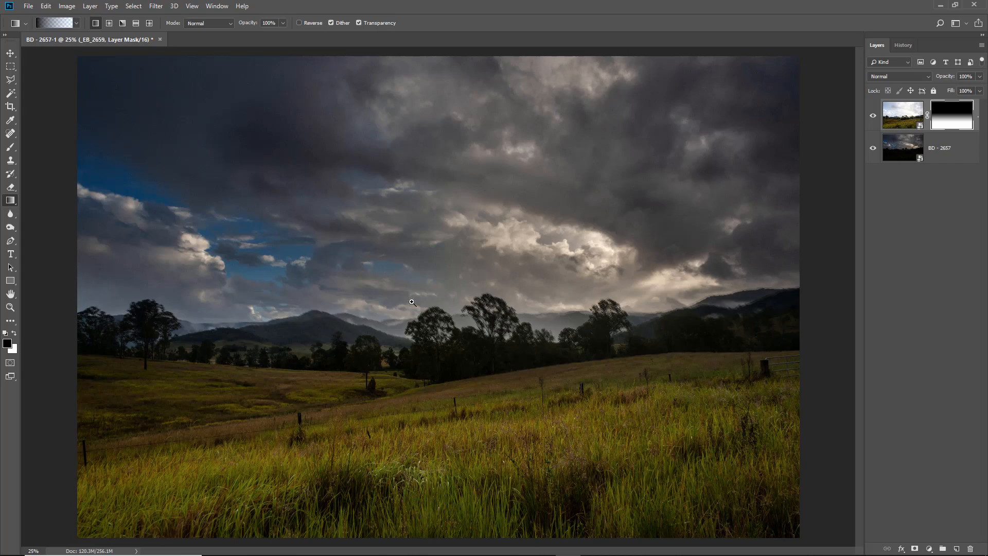
Examine the treeline of the blended BD - 2657-1 image up close at 66.67% zoom
left_click(463, 332, "ctrl")
left_click(473, 323, "ctrl")
left_click(473, 323, "ctrl")
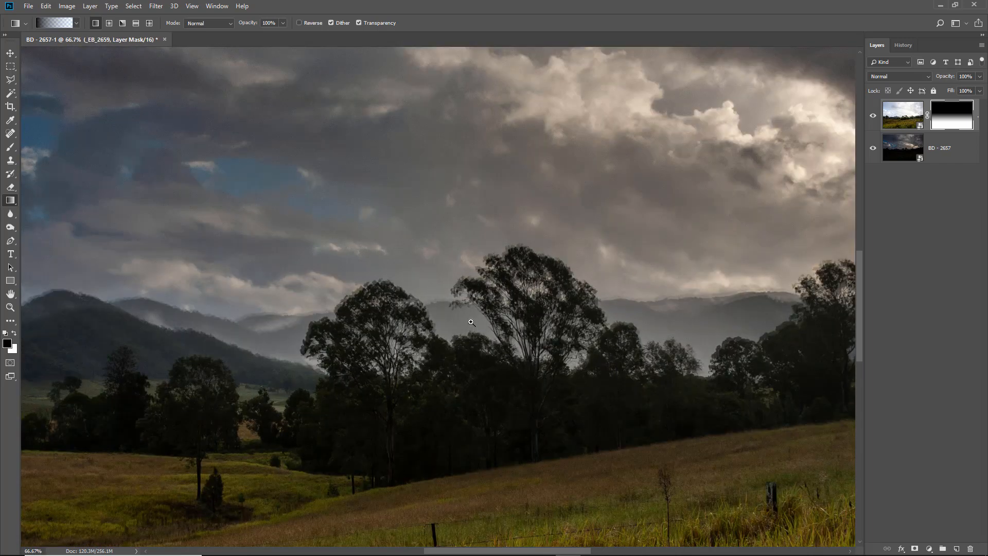
Duplicate both exposure layers, _EB_2659 and BD - 2657, and rasterize the two copies
left_click(473, 324, "ctrl")
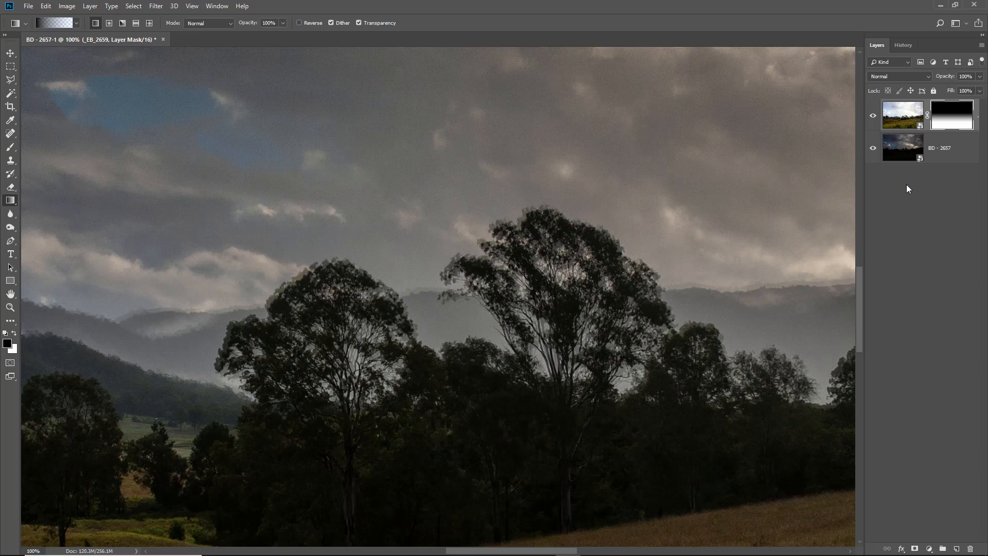
left_click(957, 151)
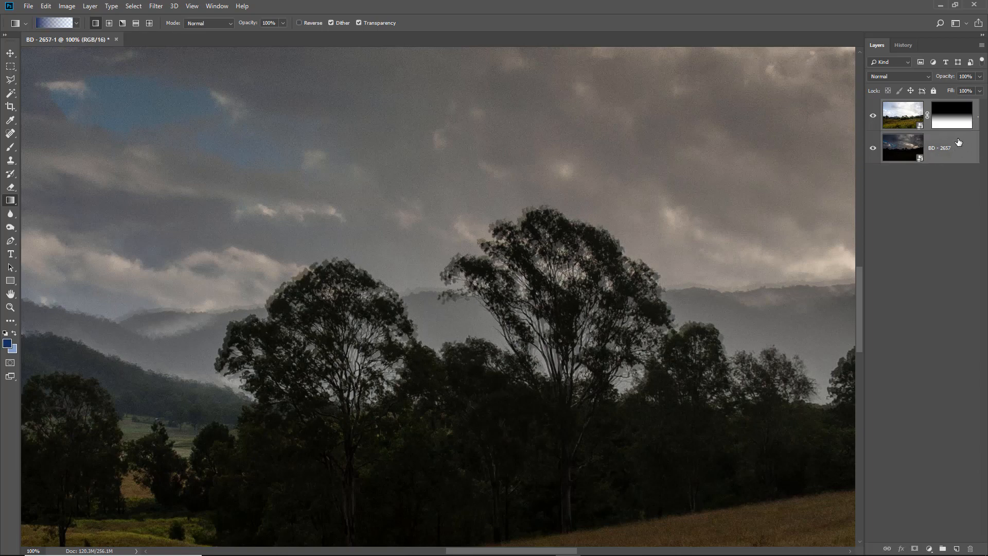
left_click_drag(904, 149, 956, 549)
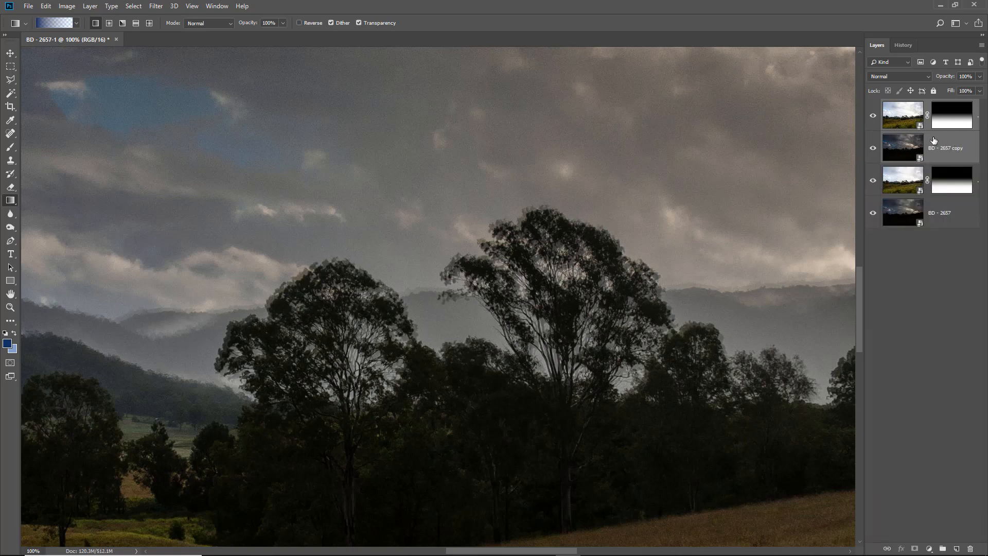
right_click(947, 140)
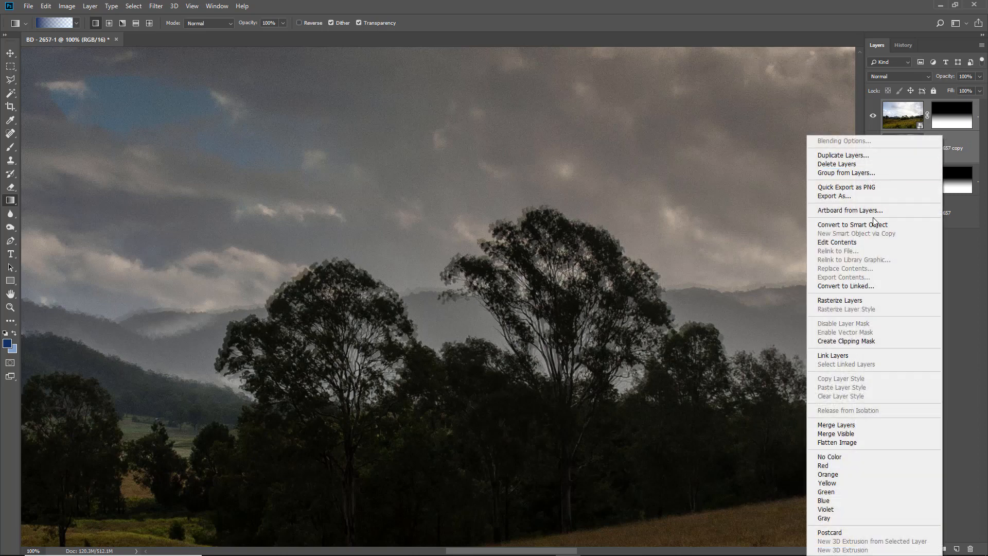
left_click(860, 302)
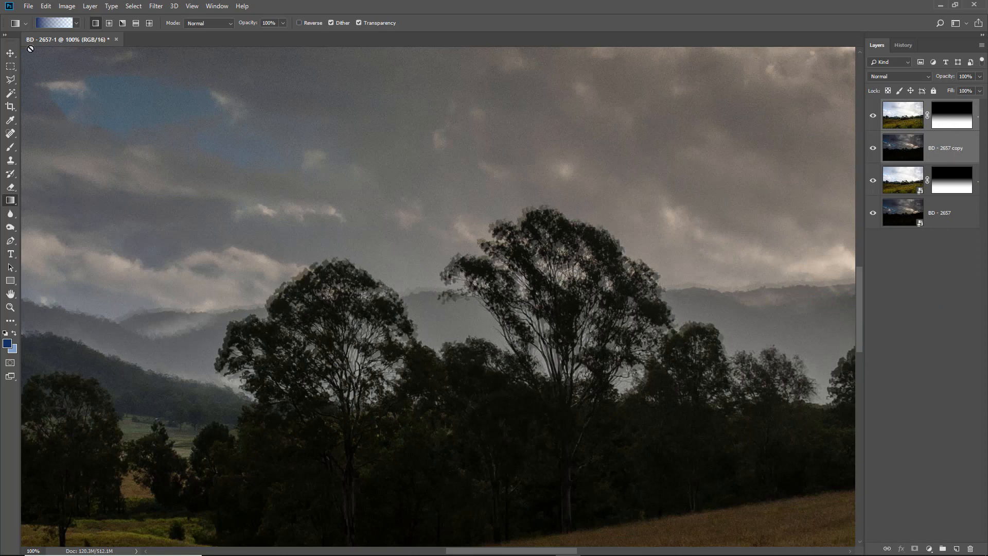
Auto-align the two rasterized layer copies using the Auto projection
left_click(45, 9)
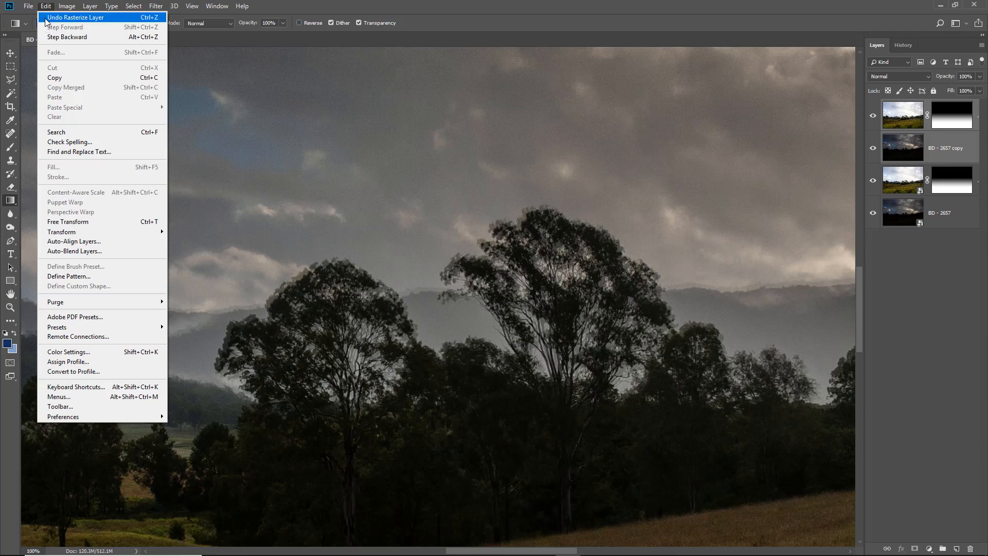
left_click(66, 241)
left_click_drag(531, 103, 223, 26)
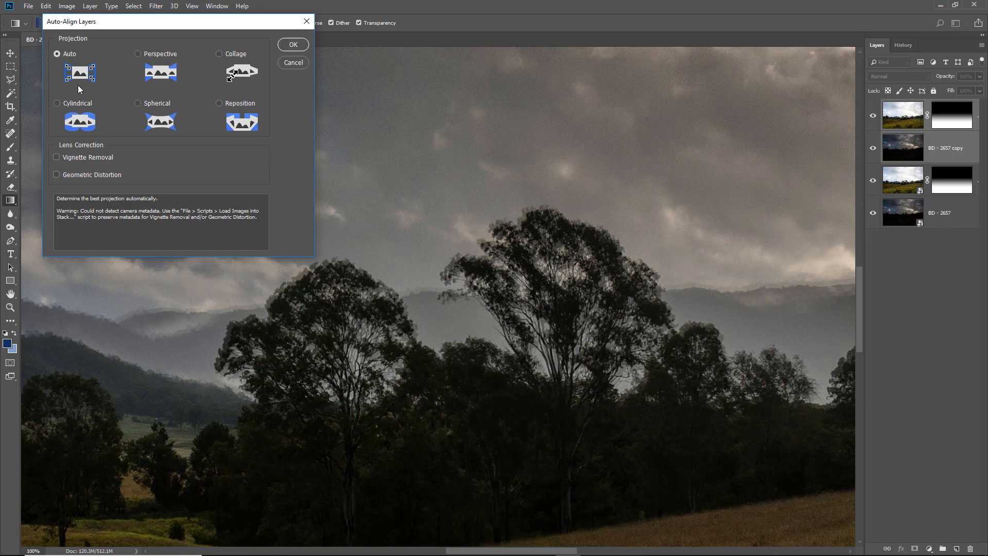
left_click(292, 47)
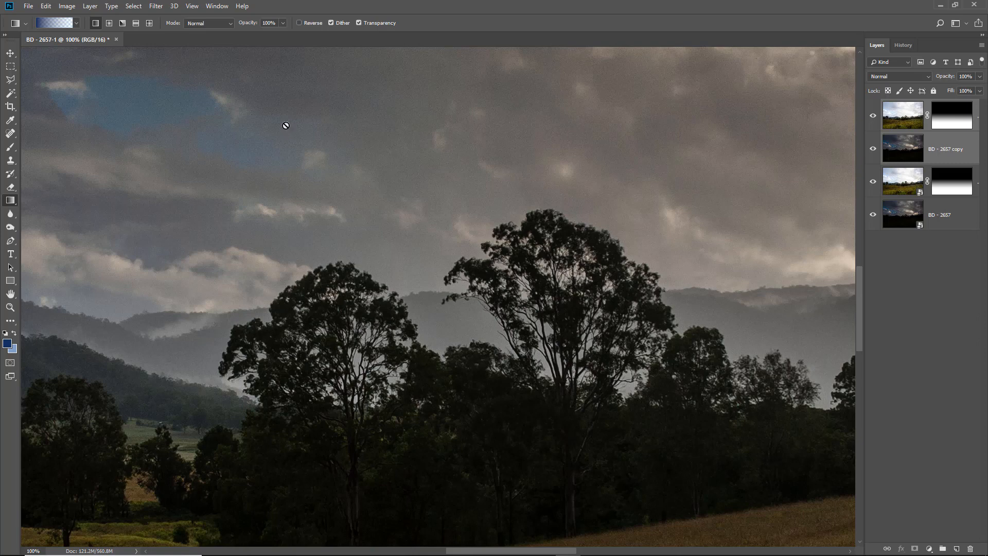
key("ctrl+0")
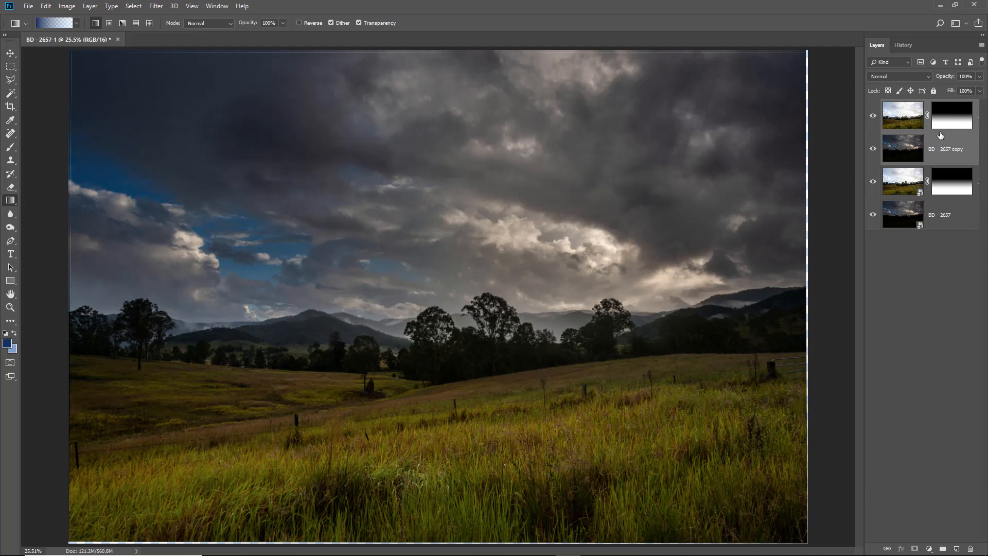
Revert the document history to the Gradient state and return to the layer list
left_click(903, 47)
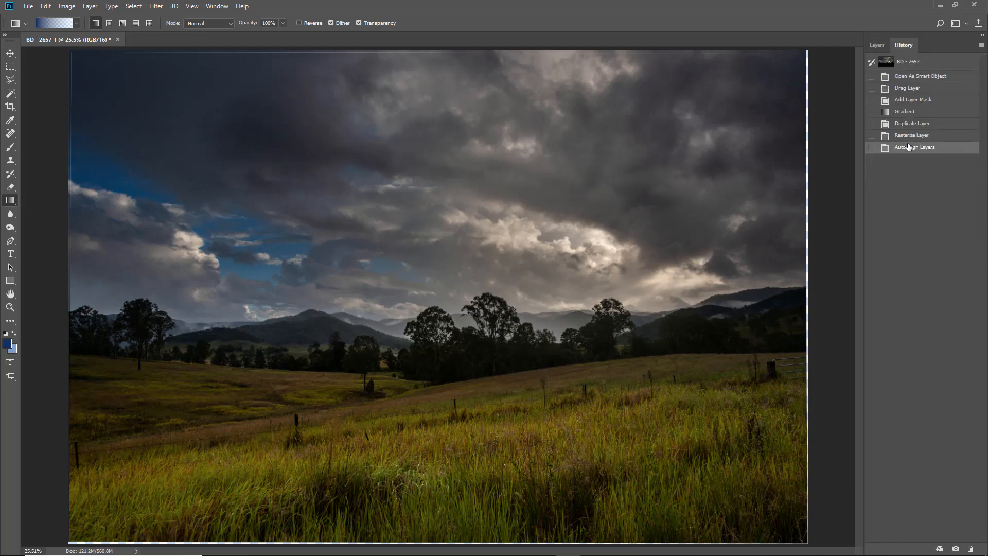
left_click(907, 112)
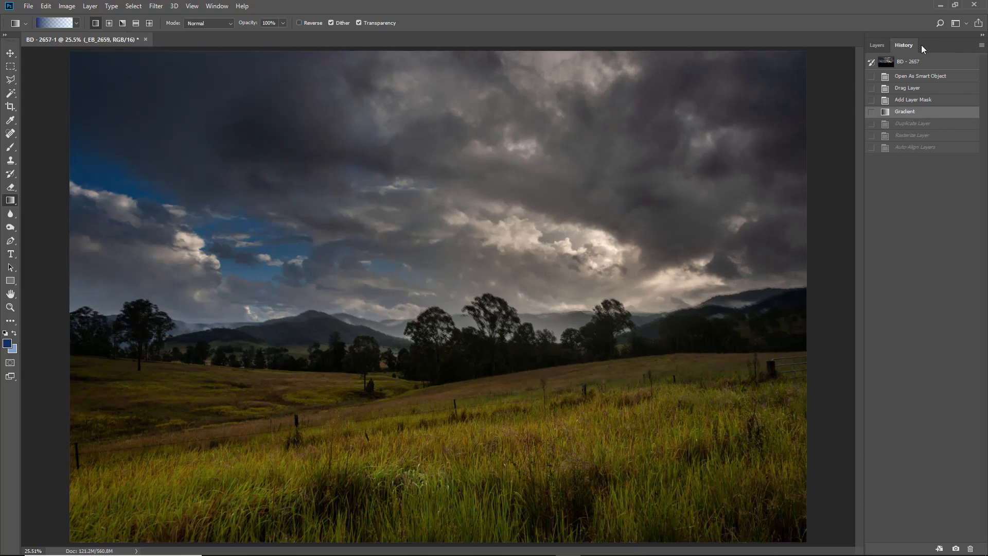
left_click(878, 45)
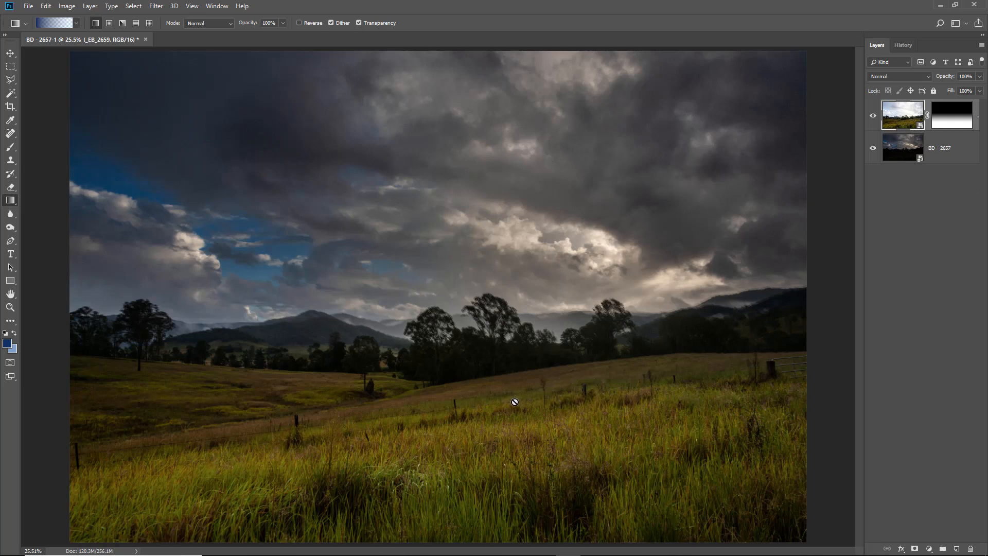
Select both original exposure layers together and rasterize them
left_click(908, 149)
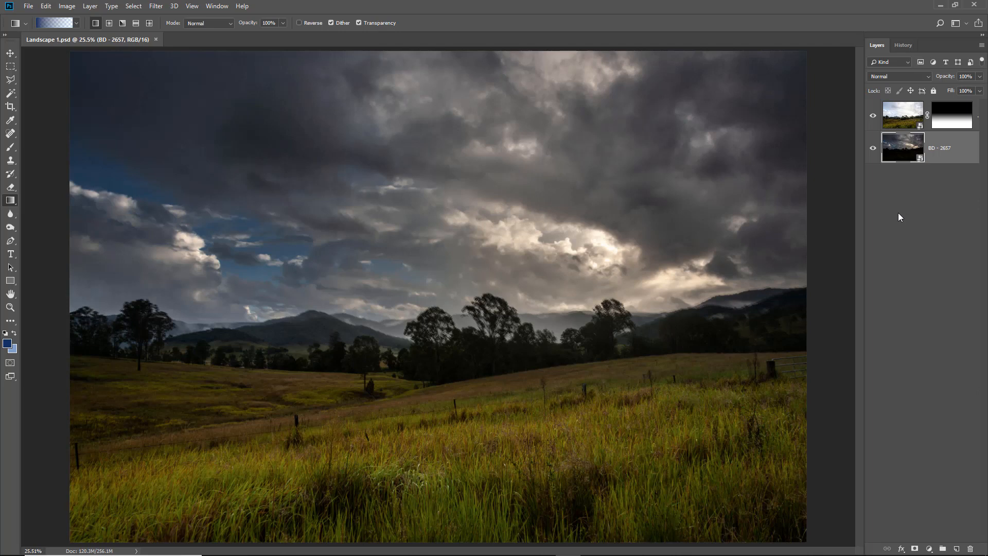
left_click(976, 119, "shift")
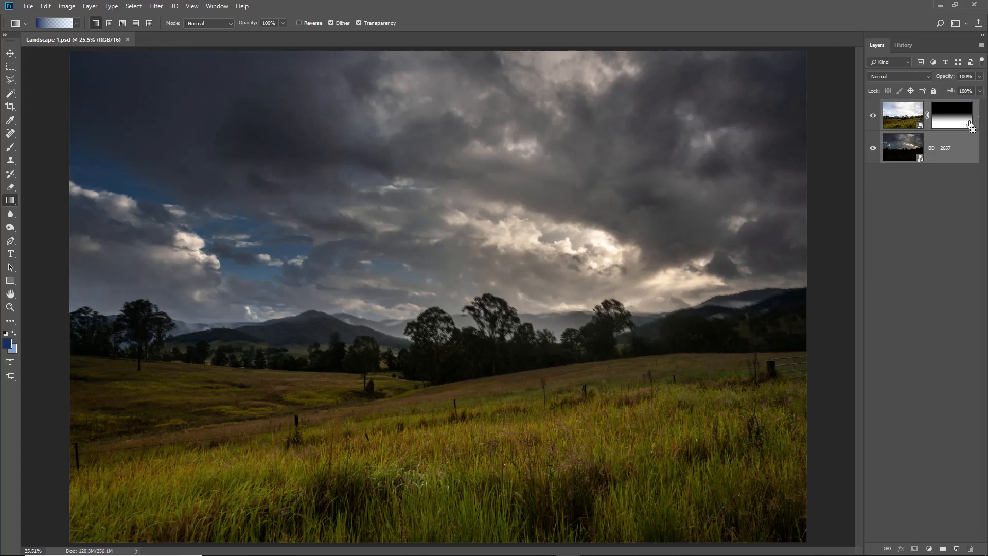
right_click(963, 143)
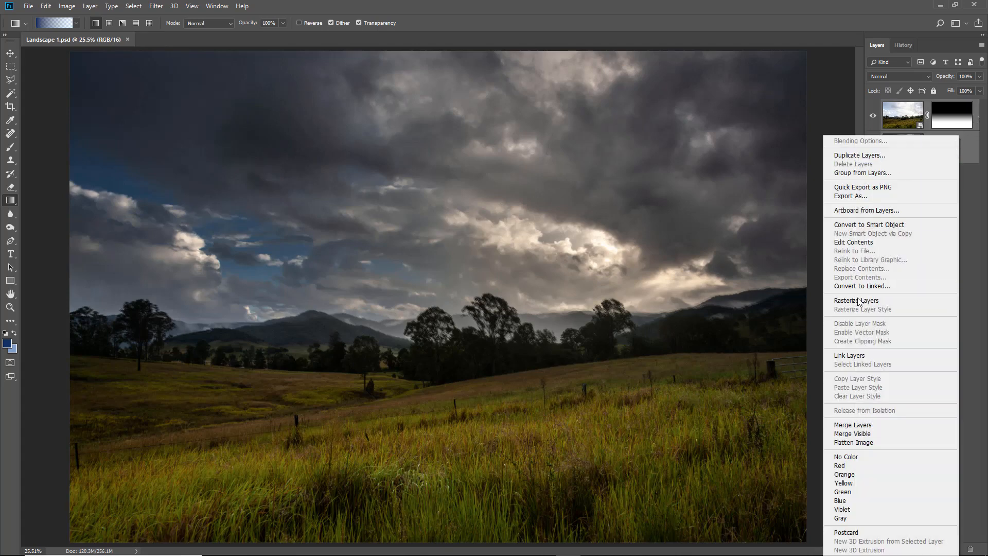
left_click(859, 301)
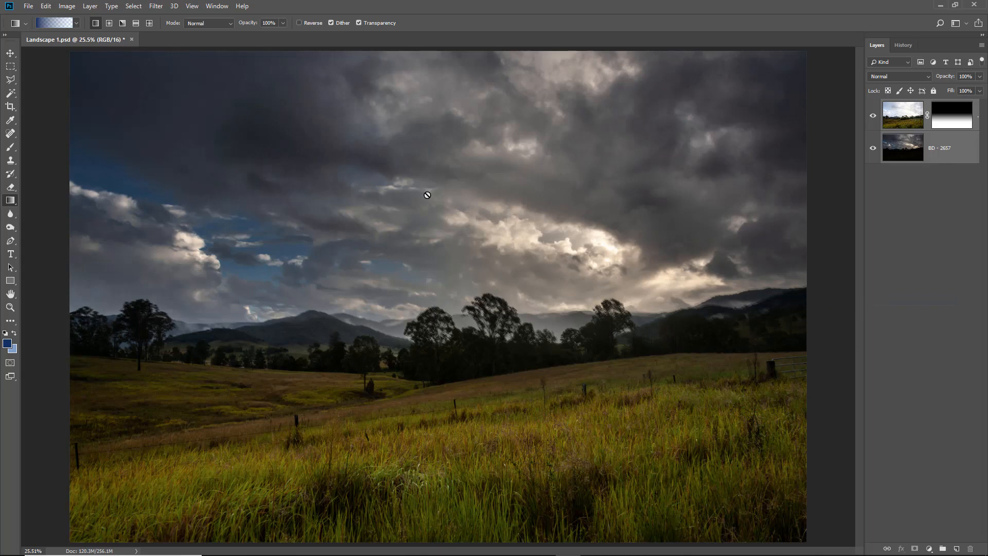
Auto-align the two rasterized layers with the Auto projection and check the treeline up close
left_click(45, 6)
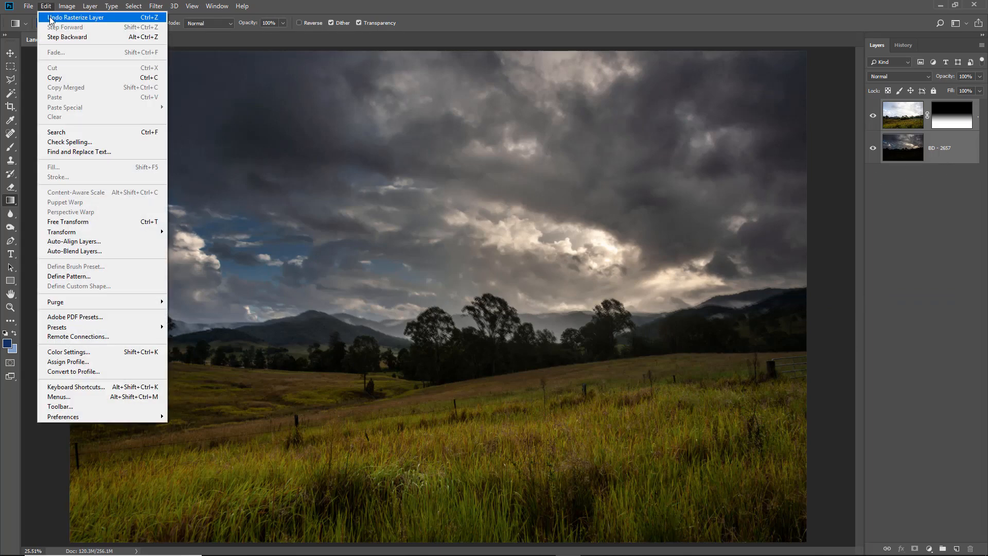
left_click(61, 242)
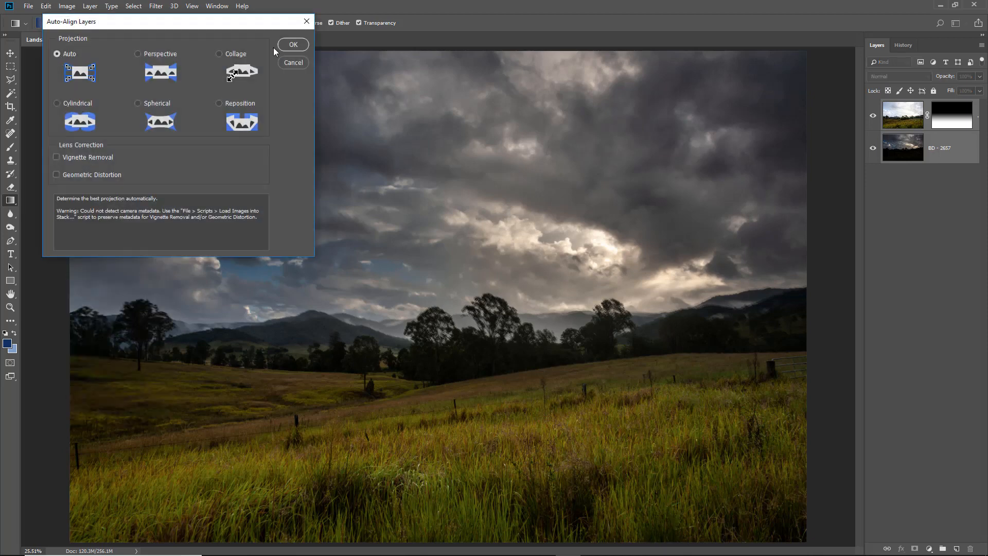
left_click(292, 45)
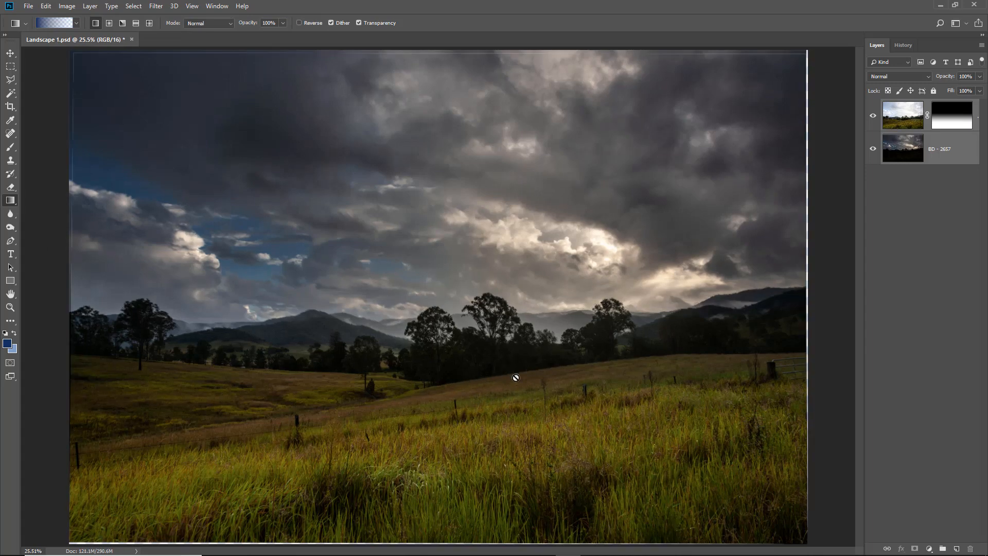
left_click(561, 314)
left_click(572, 321)
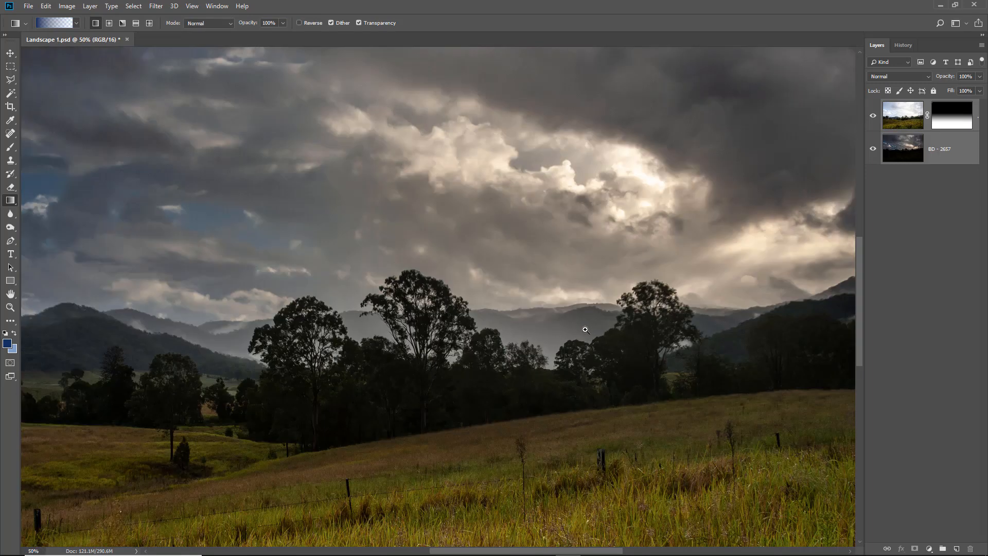
left_click(579, 324)
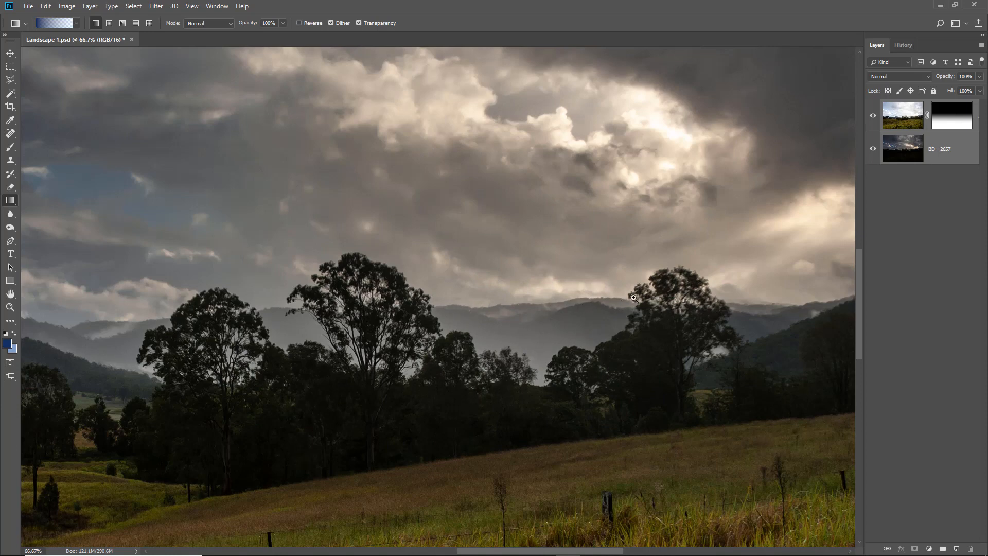
key("ctrl+0")
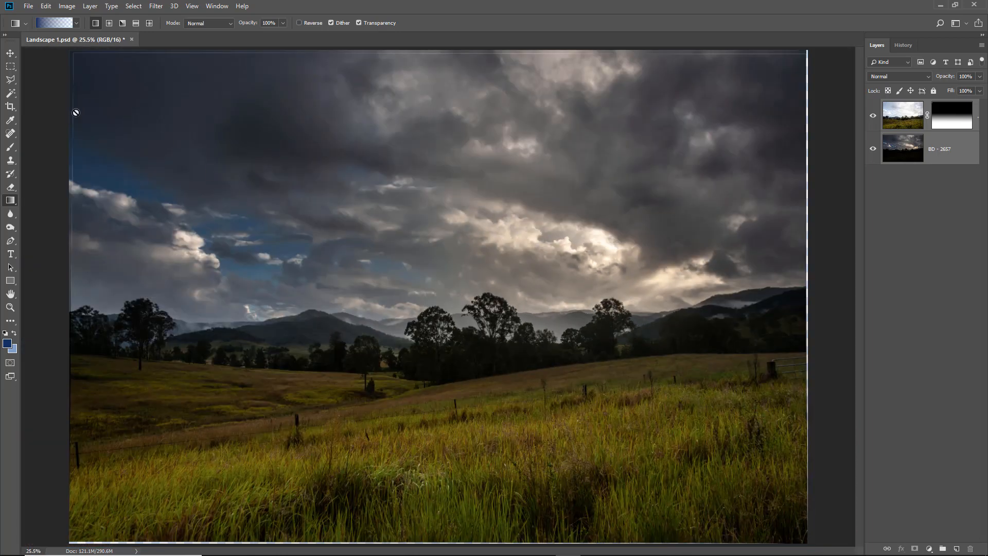
Crop the uneven alignment borders off all four sides of the photo and flatten the image
left_click(9, 108)
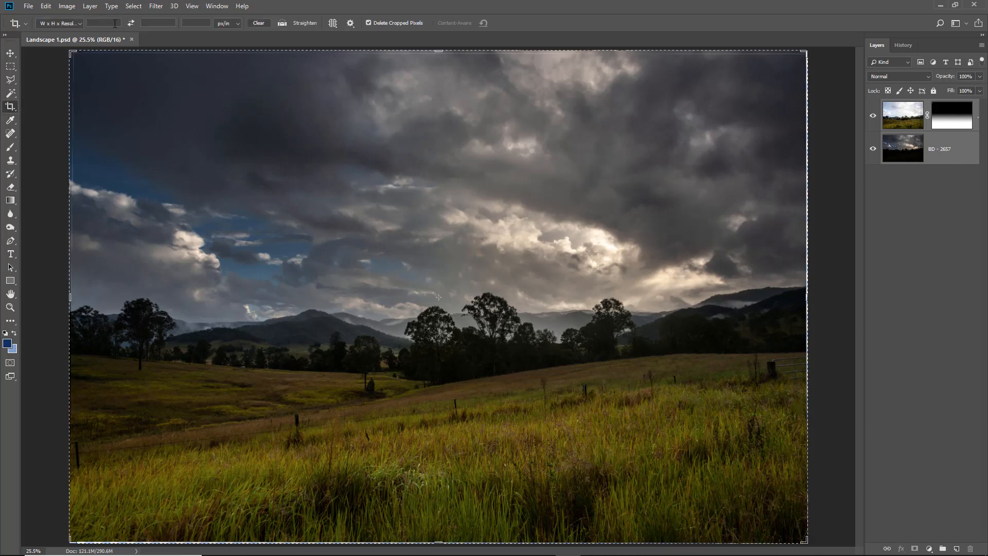
left_click(397, 106)
left_click_drag(439, 539, 440, 522)
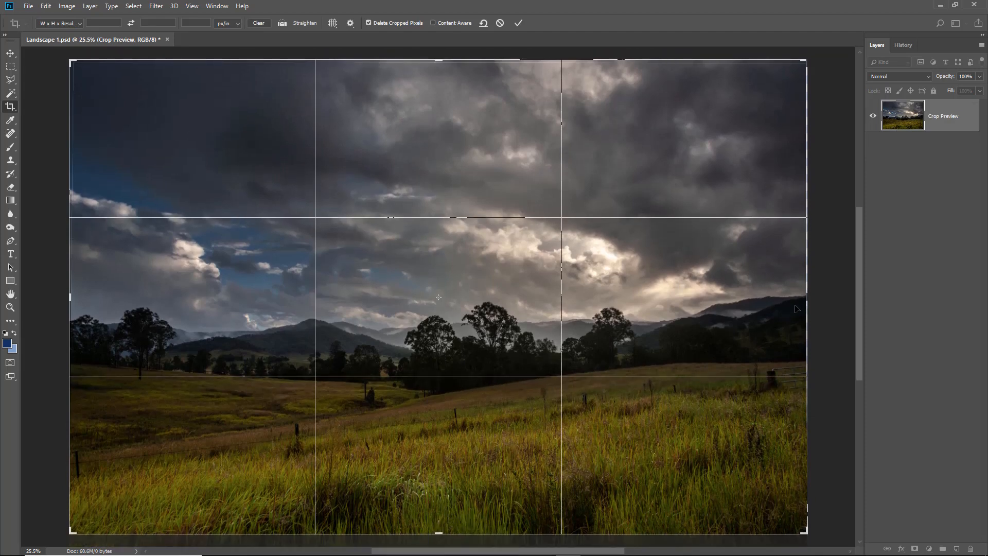
left_click_drag(806, 297, 806, 297)
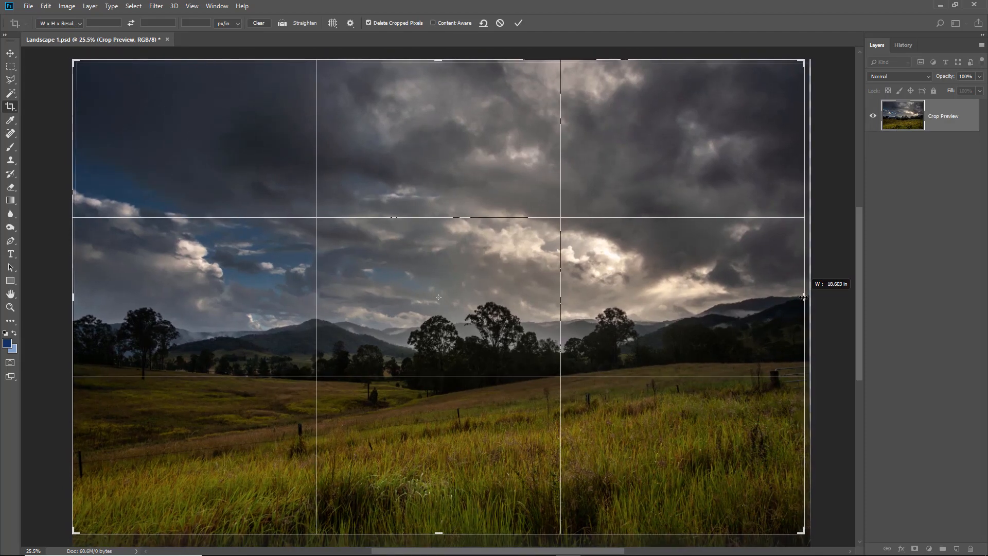
left_click_drag(439, 57, 439, 62)
left_click_drag(72, 297, 77, 297)
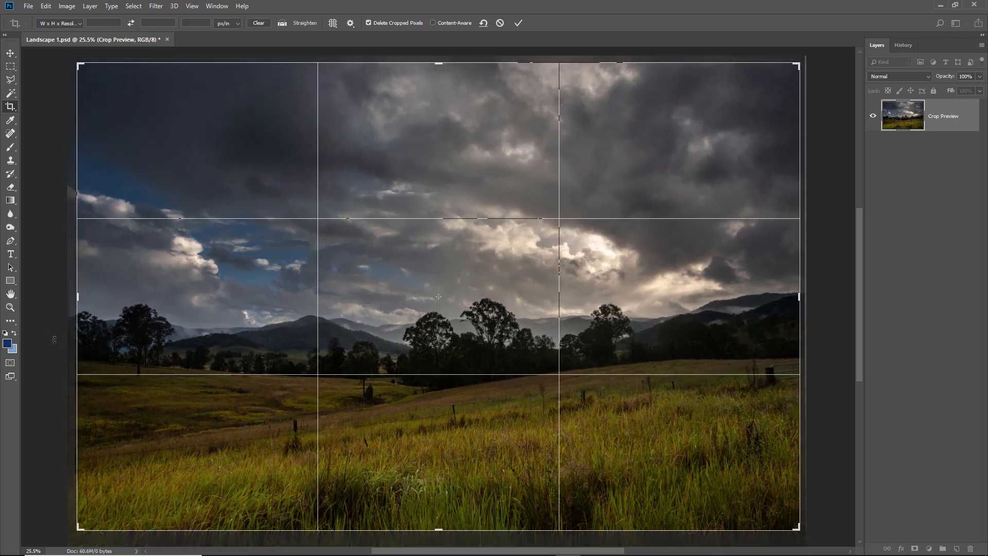
key("Return")
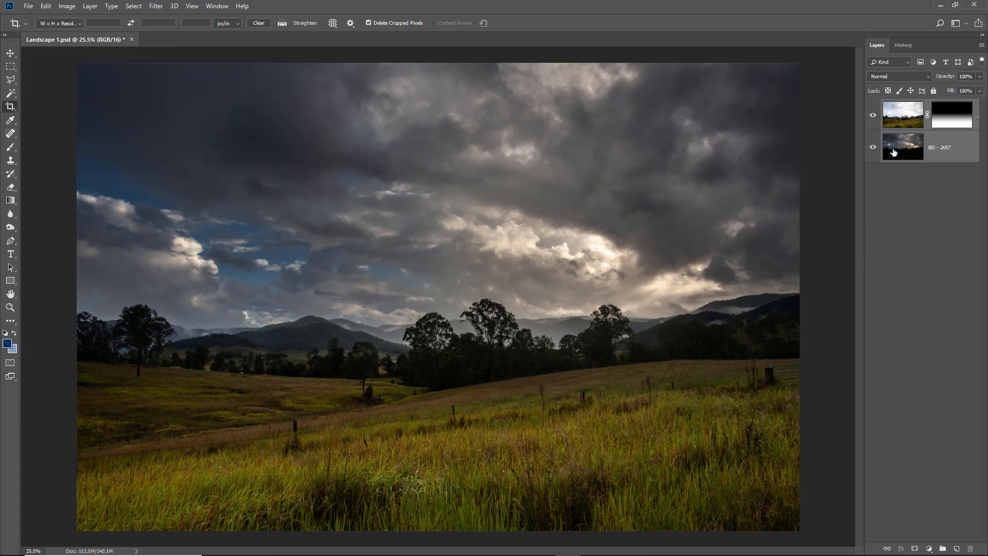
left_click(982, 46)
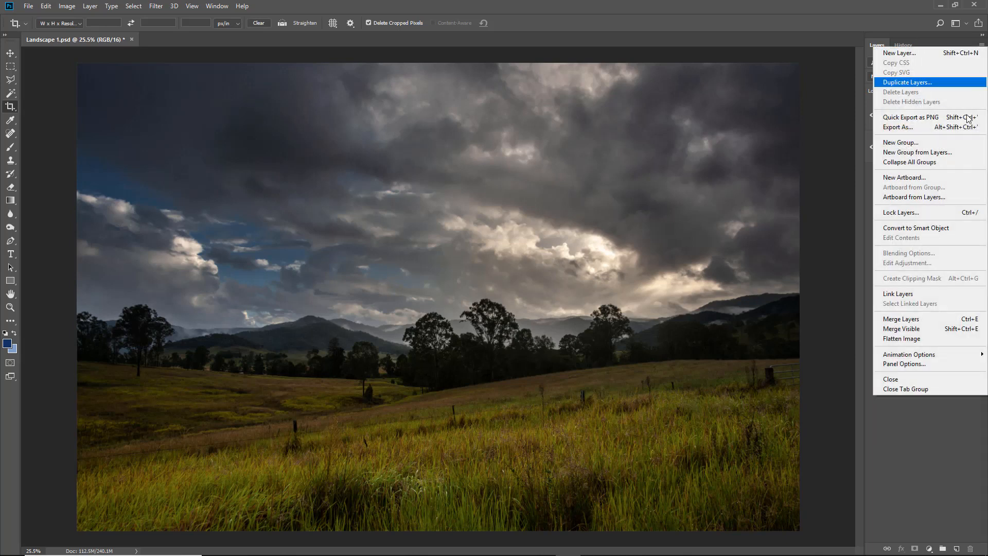
left_click(908, 343)
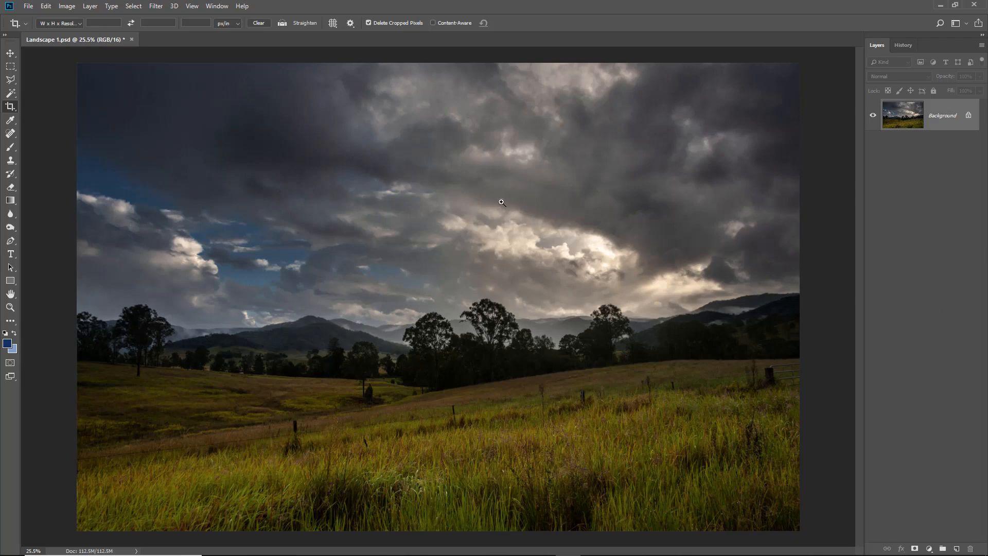
Outline the three overexposed patches in the bright cloud as one combined freehand Lasso selection
left_click_drag(502, 196, 659, 298)
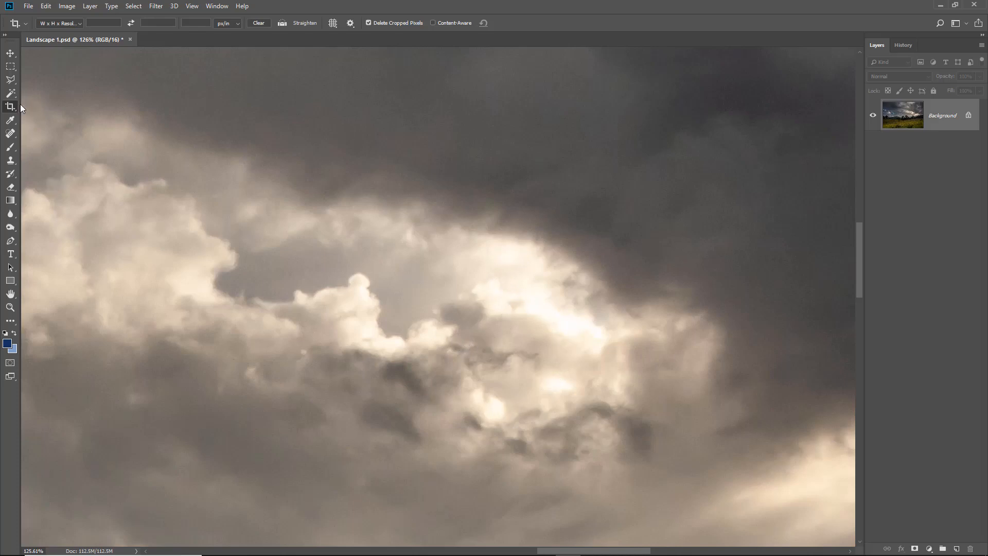
left_click(13, 81)
left_click(39, 80)
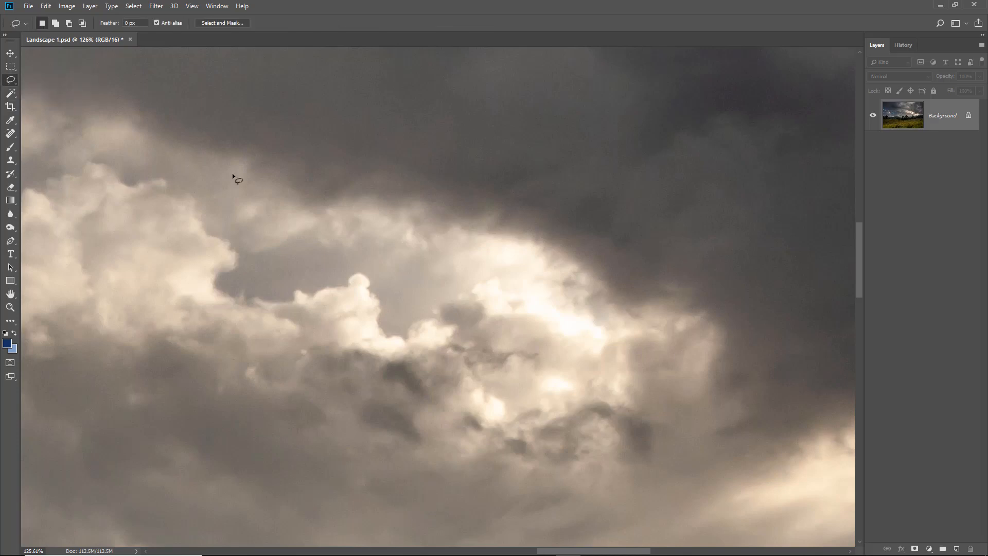
mouse_move(555, 281)
left_mouse_down()
mouse_move(550, 250)
mouse_move(494, 236)
mouse_move(504, 261)
mouse_move(473, 286)
mouse_move(485, 323)
mouse_move(593, 352)
mouse_move(621, 336)
mouse_move(597, 304)
mouse_move(565, 289)
left_mouse_up()
key("shift")
mouse_move(561, 367)
left_mouse_down()
mouse_move(535, 384)
mouse_move(569, 401)
mouse_move(578, 379)
mouse_move(560, 365)
left_mouse_up()
mouse_move(499, 392)
left_mouse_down()
mouse_move(478, 377)
mouse_move(466, 383)
mouse_move(464, 423)
mouse_move(504, 429)
mouse_move(516, 419)
mouse_move(496, 387)
left_mouse_up()
Fill the selected cloud highlights with Content-Aware at 100% opacity and Color Adaptation, and remove the selection
key("shift+F5")
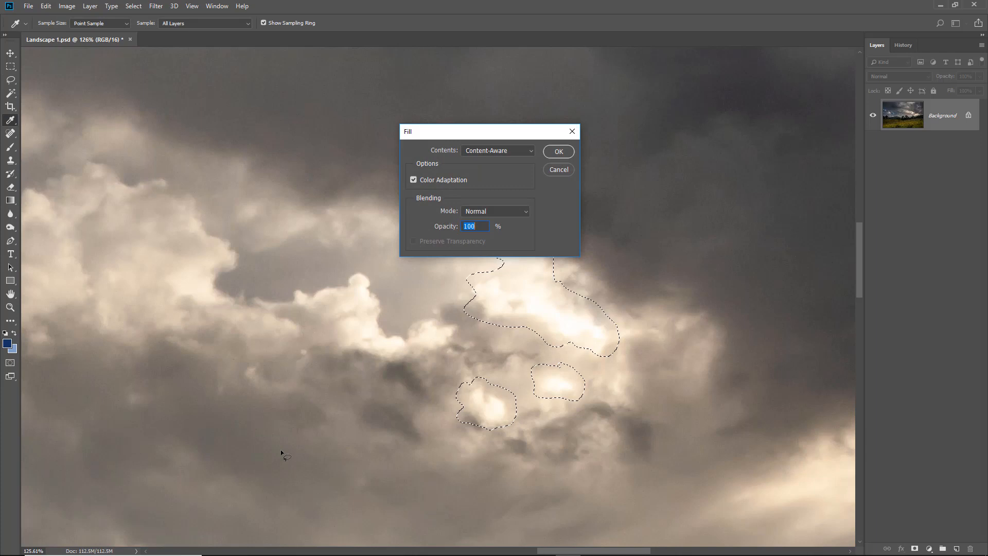
key("Return")
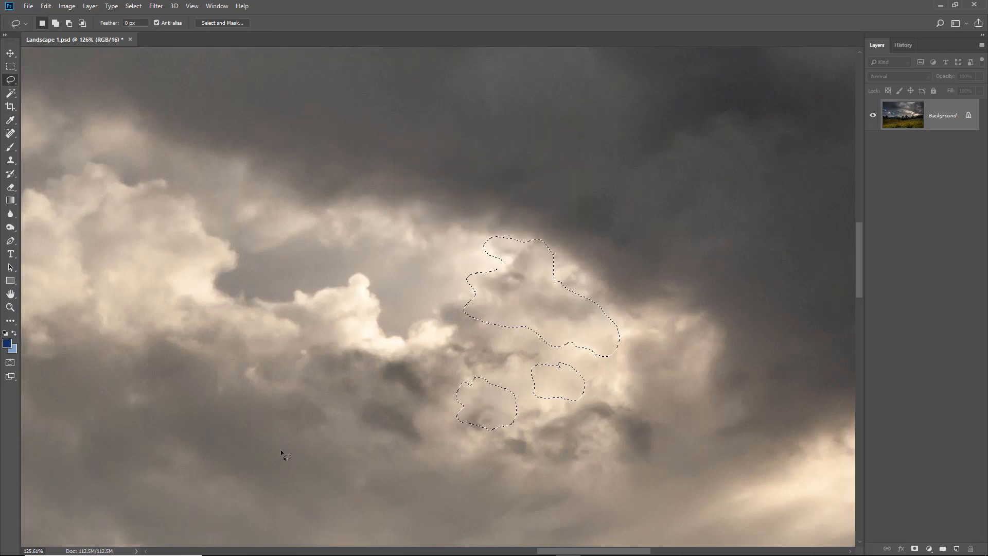
key("ctrl+d")
key("ctrl+0")
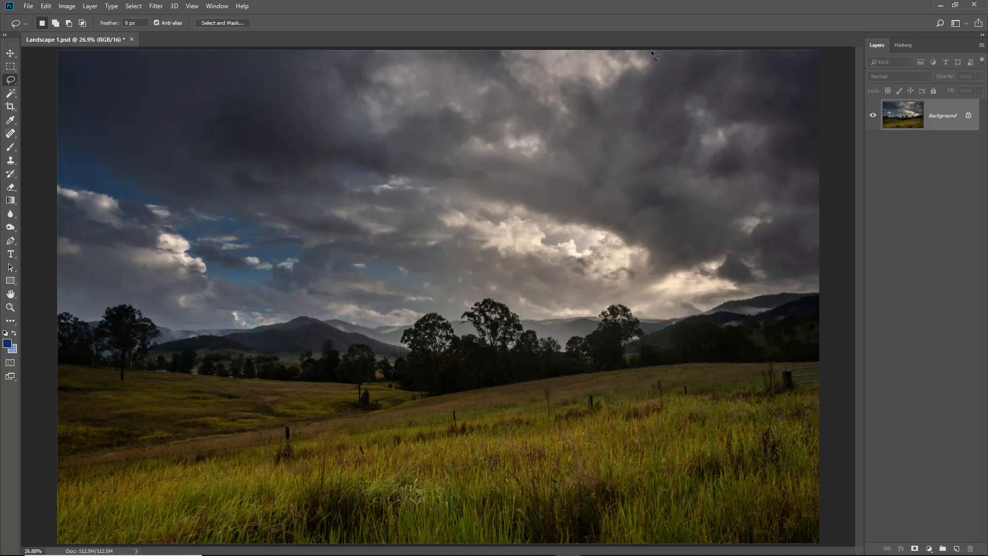
Copy a dark cloud patch from the upper-right sky to a new layer with about 46 px feather and move it over the adjacent bright gap
mouse_move(740, 119)
left_mouse_down()
mouse_move(798, 124)
mouse_move(813, 74)
mouse_move(778, 46)
mouse_move(676, 43)
mouse_move(616, 54)
left_mouse_up()
left_click(223, 23)
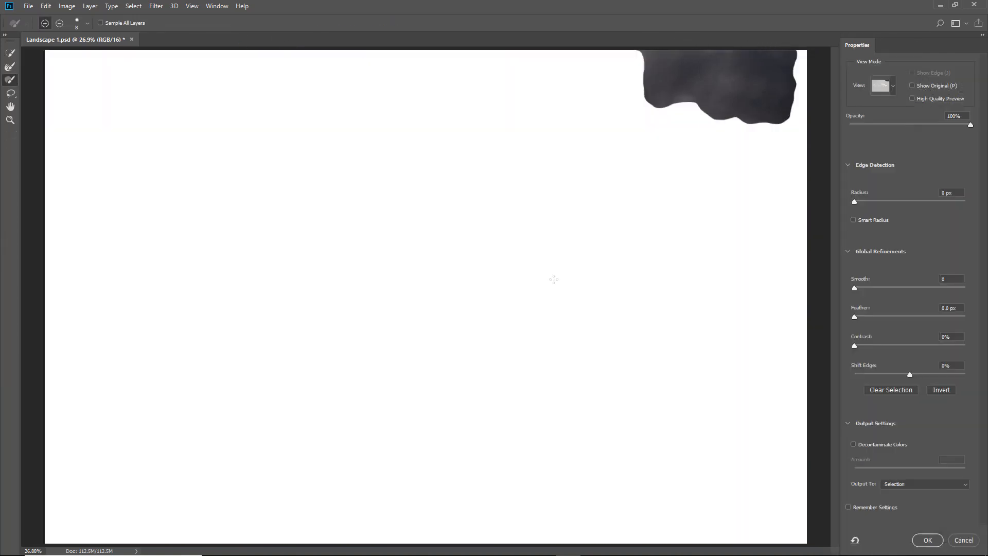
left_click_drag(888, 316, 912, 320)
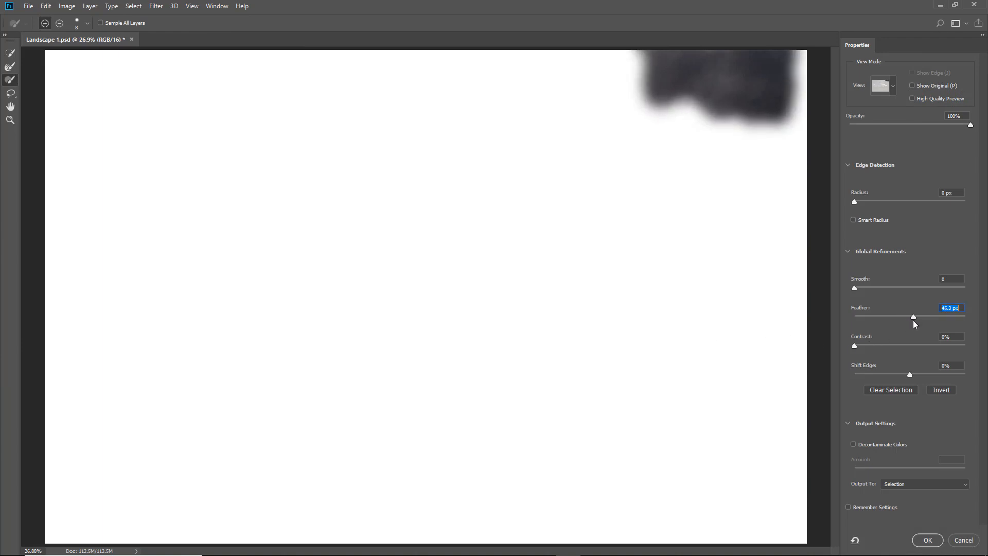
left_click(927, 541)
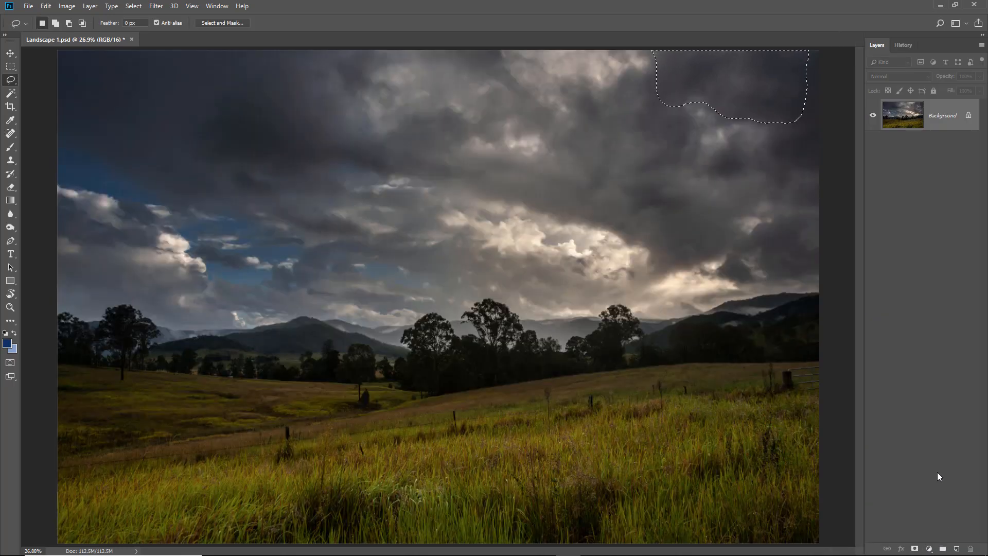
key("ctrl+j")
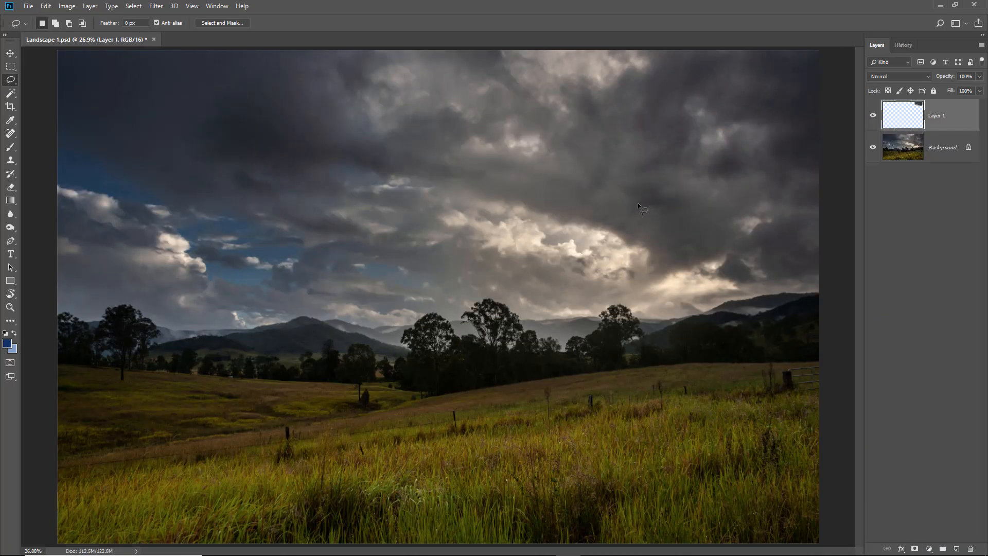
left_click_drag(739, 85, 616, 77)
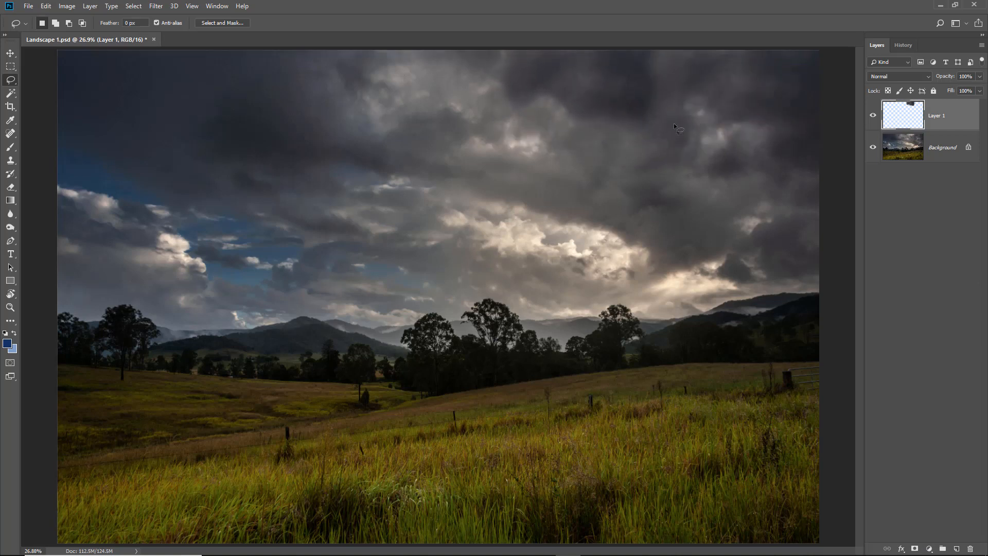
Brighten the copied cloud patch with Levels by setting the midtones to 1.22, and flatten the image
key("ctrl+l")
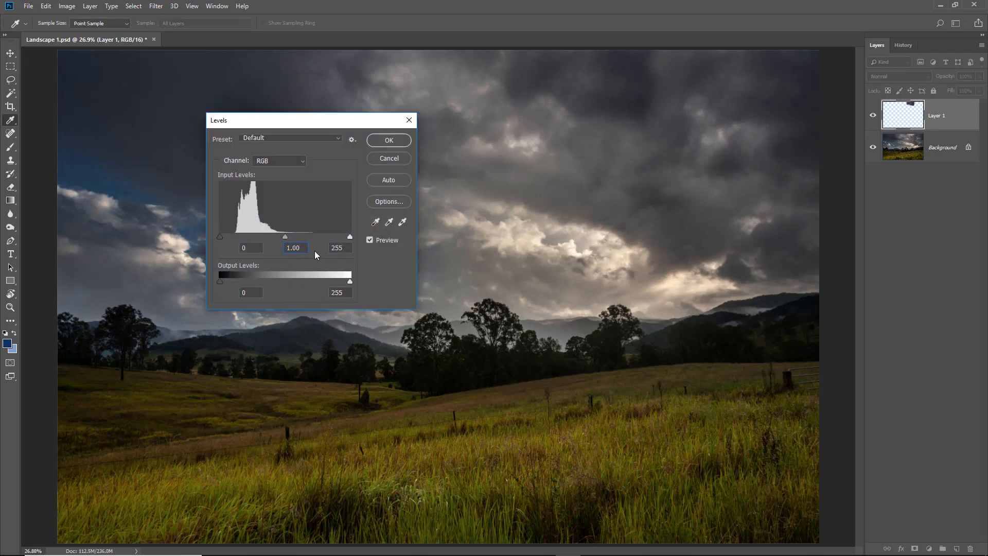
key("Up")
key("Up")
key("Up")
key("Up")
key("Up")
key("Up")
key("Up")
key("Up")
key("Up")
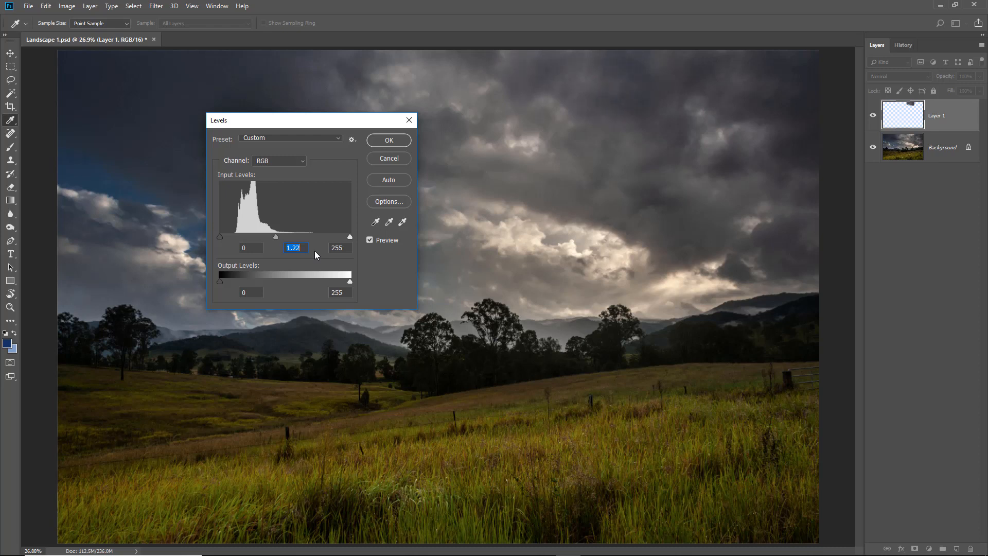
left_click(388, 140)
key("l")
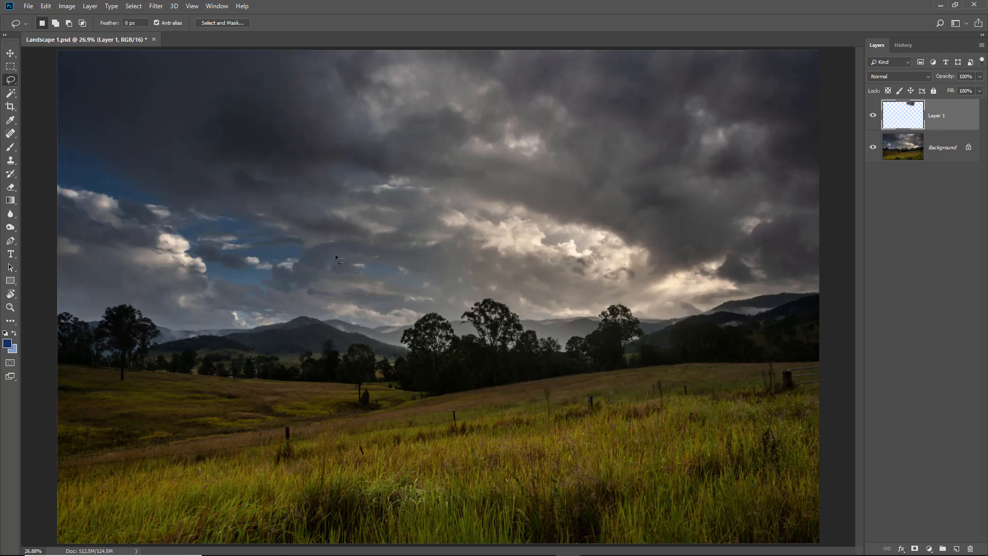
left_click(981, 45)
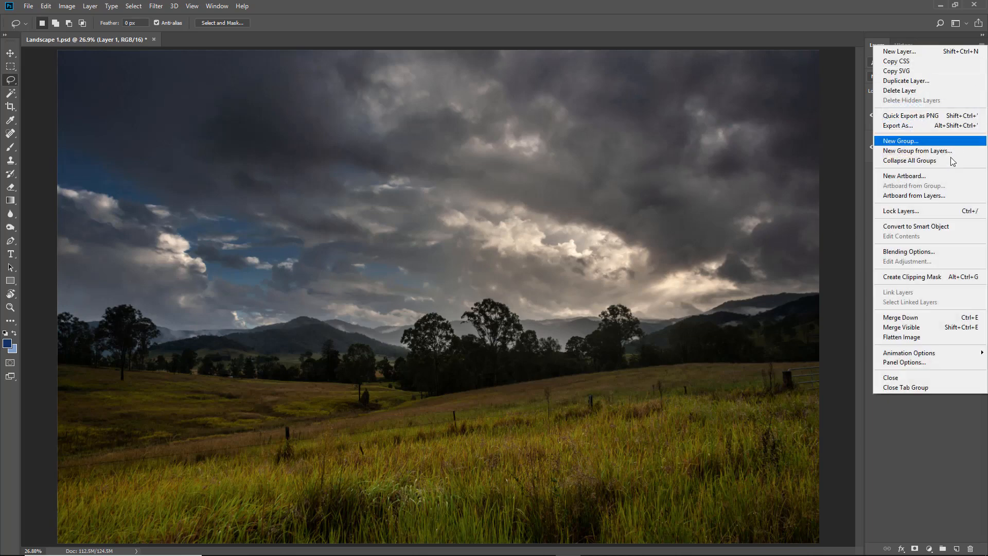
left_click(917, 337)
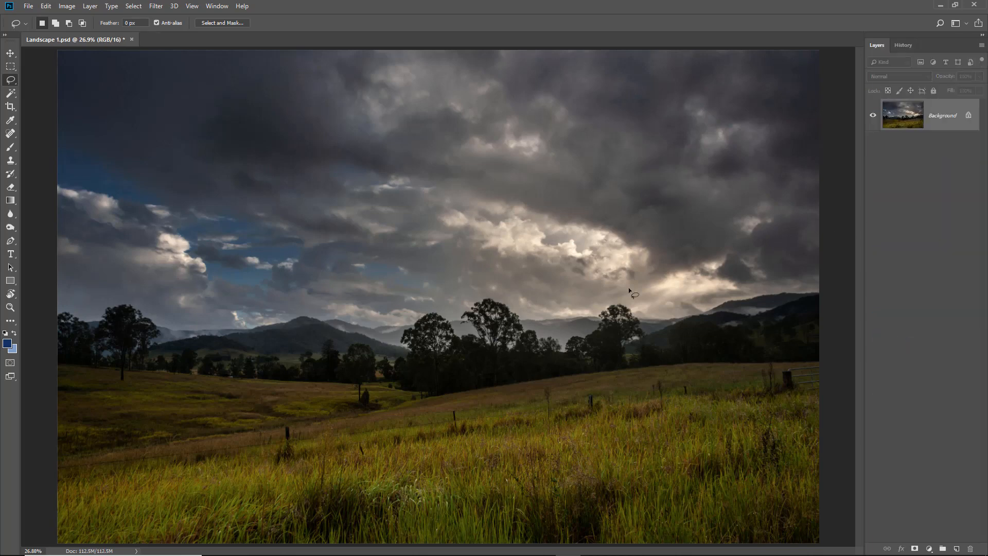
Darken the shadows across the cloudy sky using the Burn tool with a 700 px brush, Shadows range and 5% exposure
left_click(12, 227)
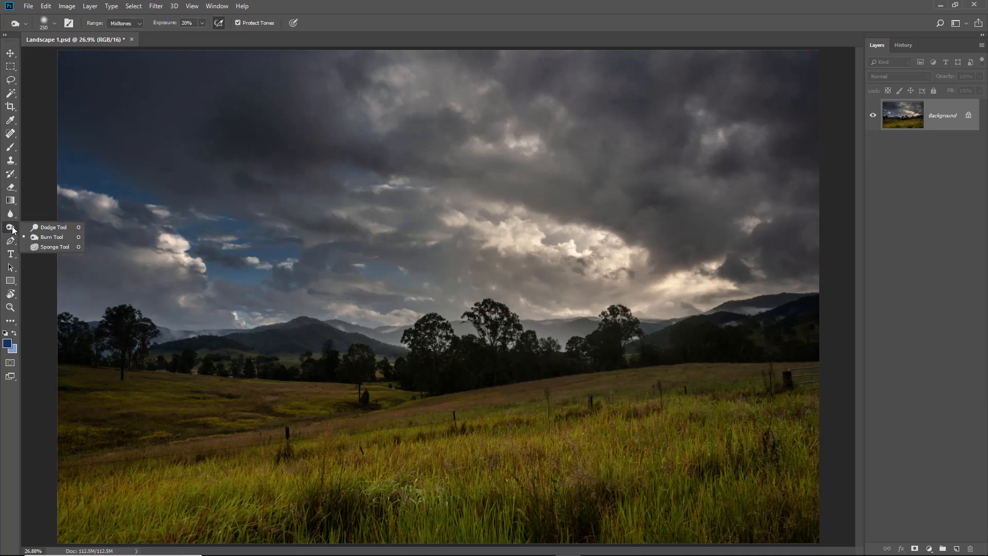
left_click(34, 238)
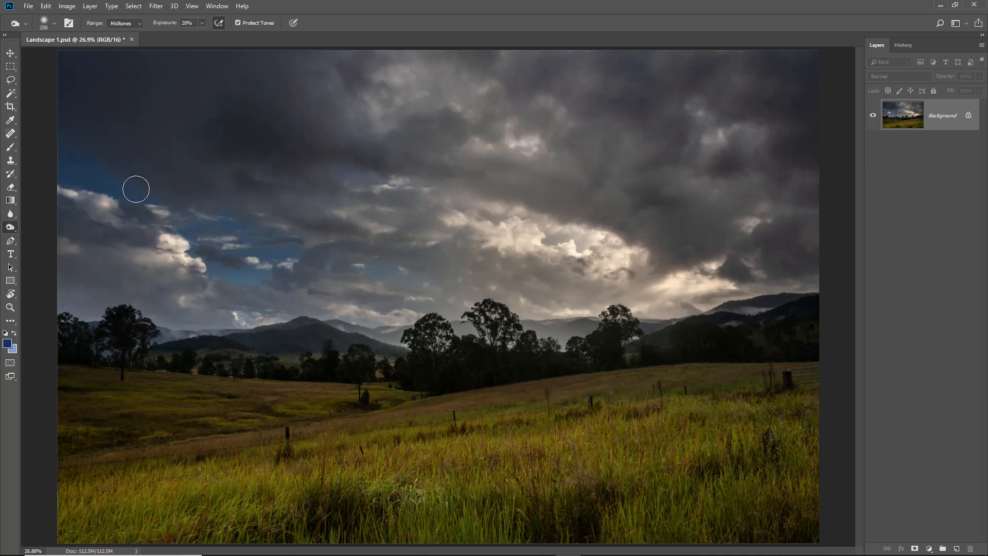
key("bracketright")
key("bracketright")
key("bracketright")
key("bracketright")
key("bracketright")
left_click(138, 23)
key("0")
key("5")
mouse_move(256, 107)
left_mouse_down()
mouse_move(279, 147)
mouse_move(256, 54)
mouse_move(384, 76)
mouse_move(391, 137)
mouse_move(703, 212)
mouse_move(788, 97)
mouse_move(630, 65)
mouse_move(380, 71)
mouse_move(309, 91)
mouse_move(632, 127)
mouse_move(396, 211)
mouse_move(189, 239)
mouse_move(731, 275)
mouse_move(168, 277)
mouse_move(295, 299)
mouse_move(81, 254)
mouse_move(801, 256)
mouse_move(813, 360)
left_mouse_up()
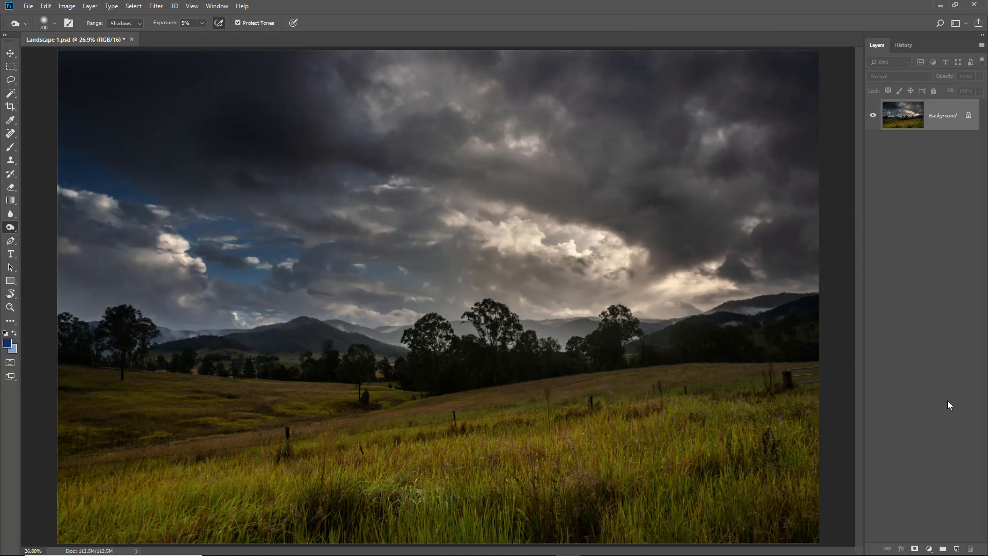
Set up the Dodge tool for the Midtones range at 5% exposure and enlarge its brush past 600 px
right_click(12, 229)
left_click(52, 227)
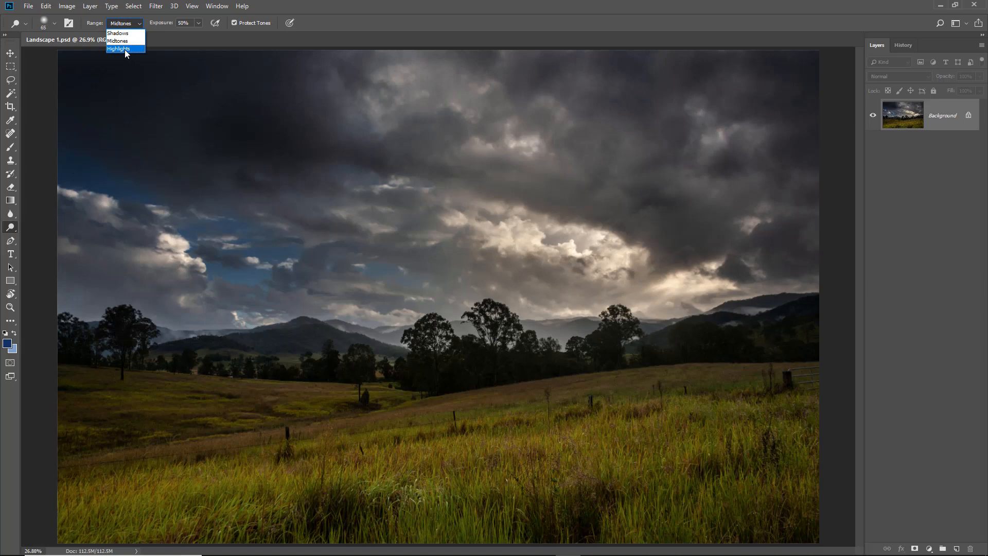
left_click(120, 40)
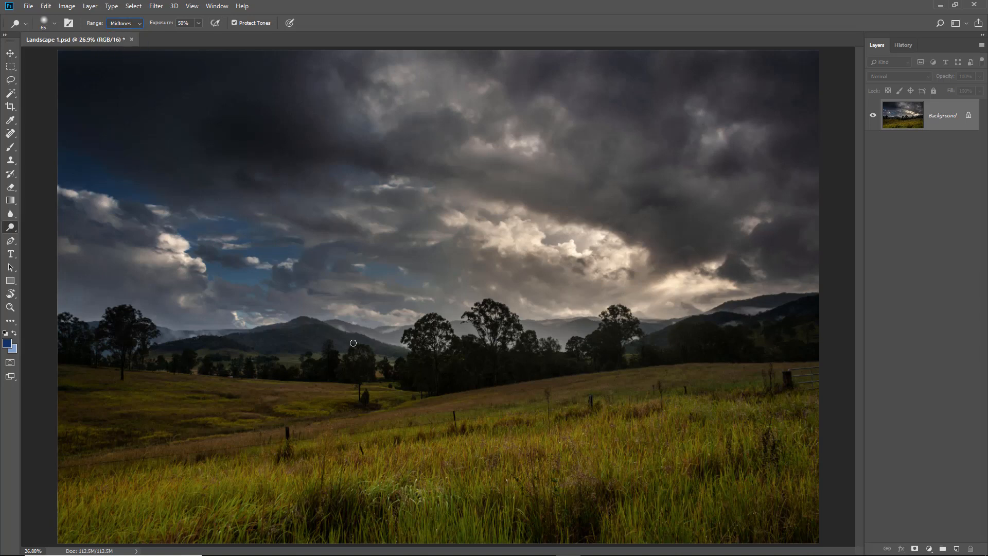
key("bracketright")
key("bracketright")
key("bracketright")
key("bracketright")
key("bracketright")
key("bracketright")
key("bracketright")
key("bracketright")
key("bracketright")
key("bracketright")
key("0")
key("5")
key("bracketright")
key("bracketright")
key("bracketright")
key("bracketright")
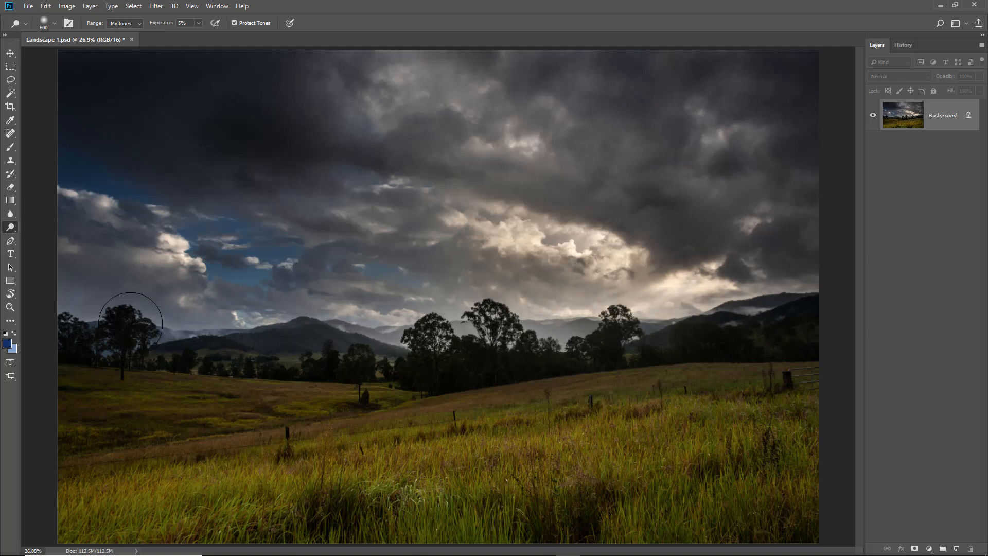
key("bracketright")
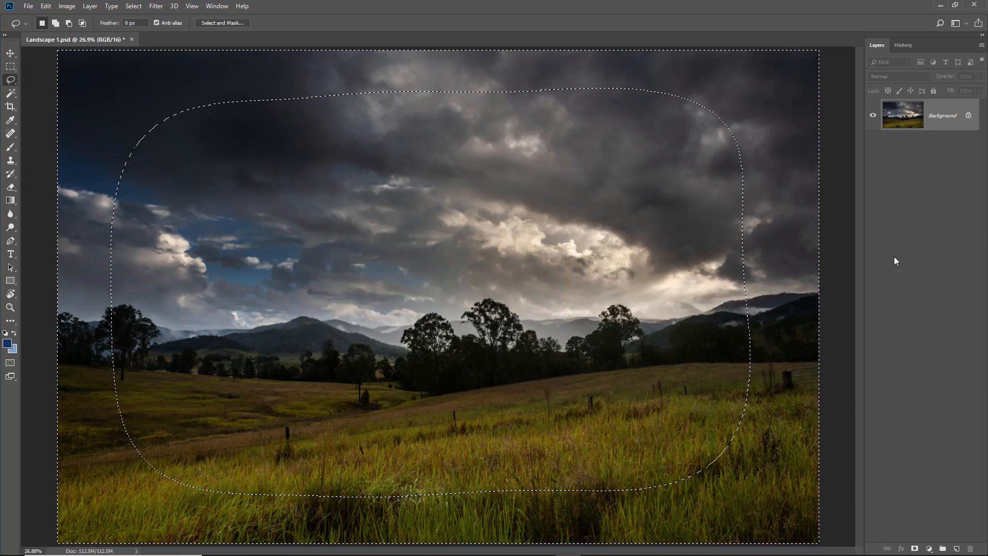
Hide the selection outline and darken the selected outer frame of the photo with Levels, setting the midtones to 0.80
key("ctrl+d")
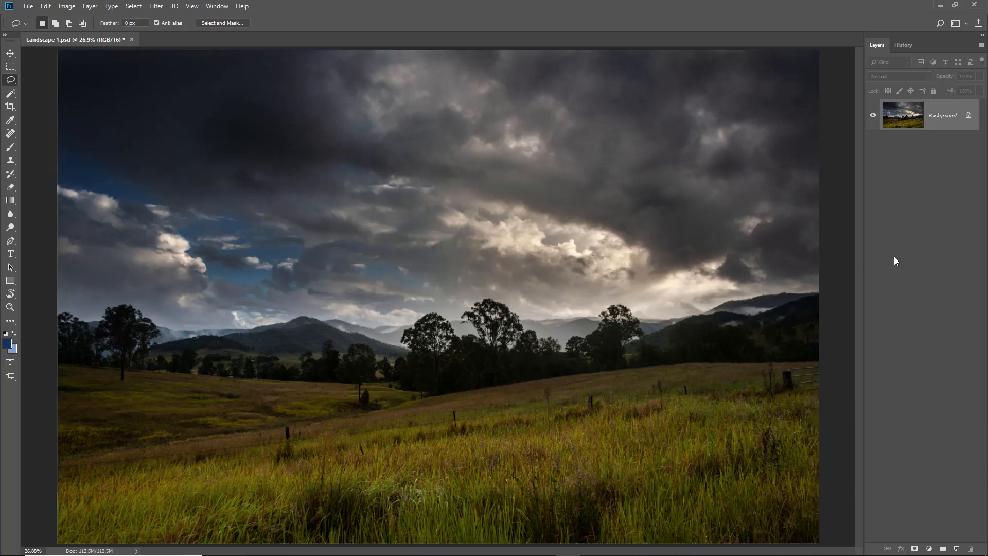
key("ctrl+l")
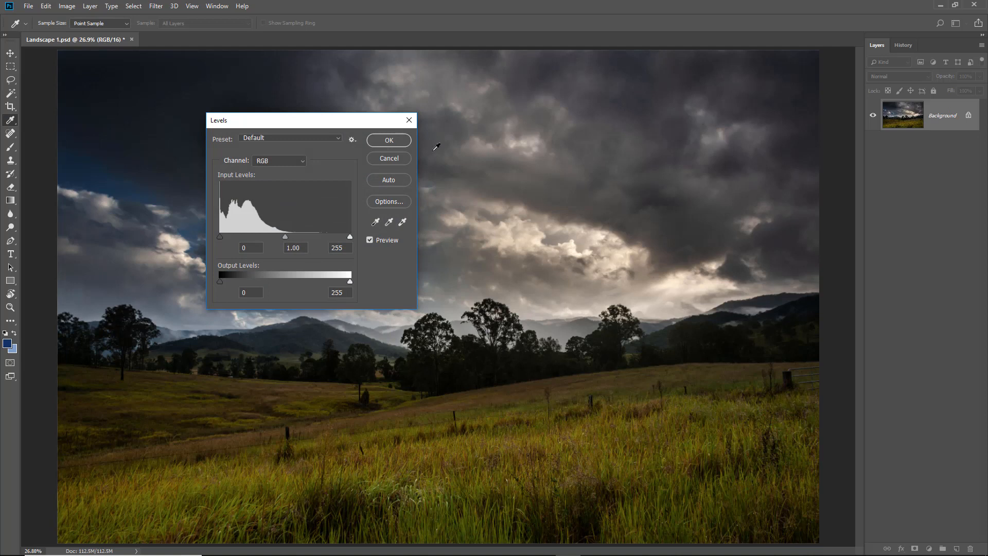
left_click_drag(364, 122, 485, 197)
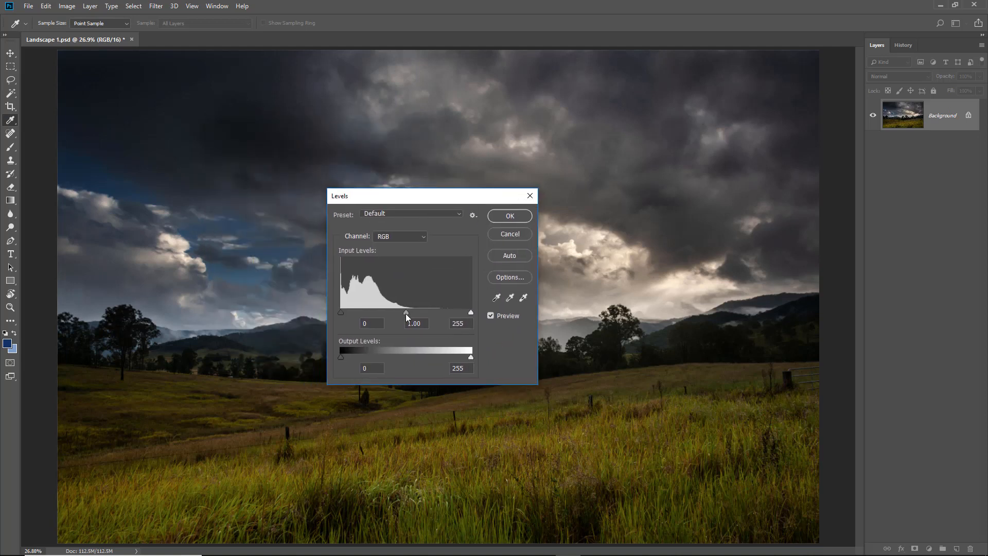
left_click_drag(409, 314, 415, 313)
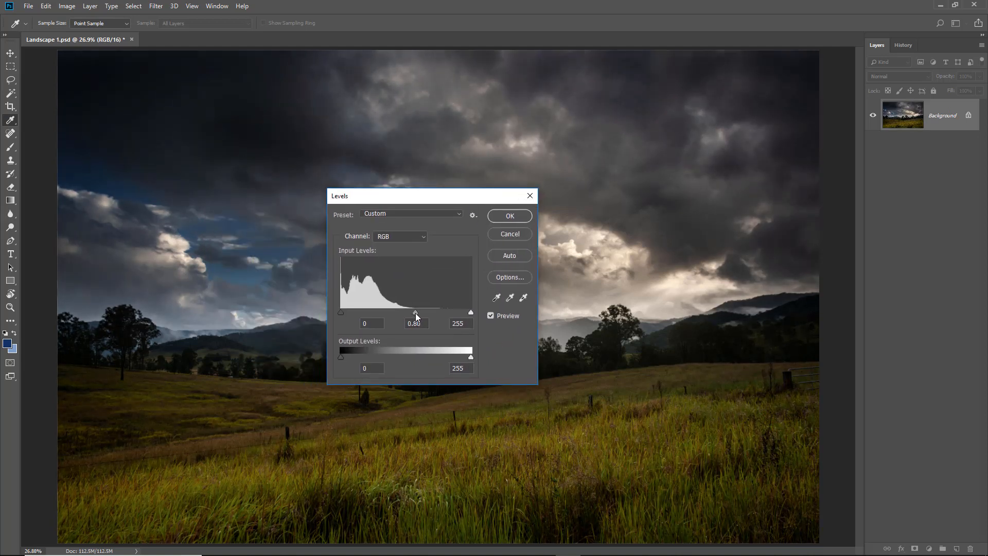
left_click(508, 217)
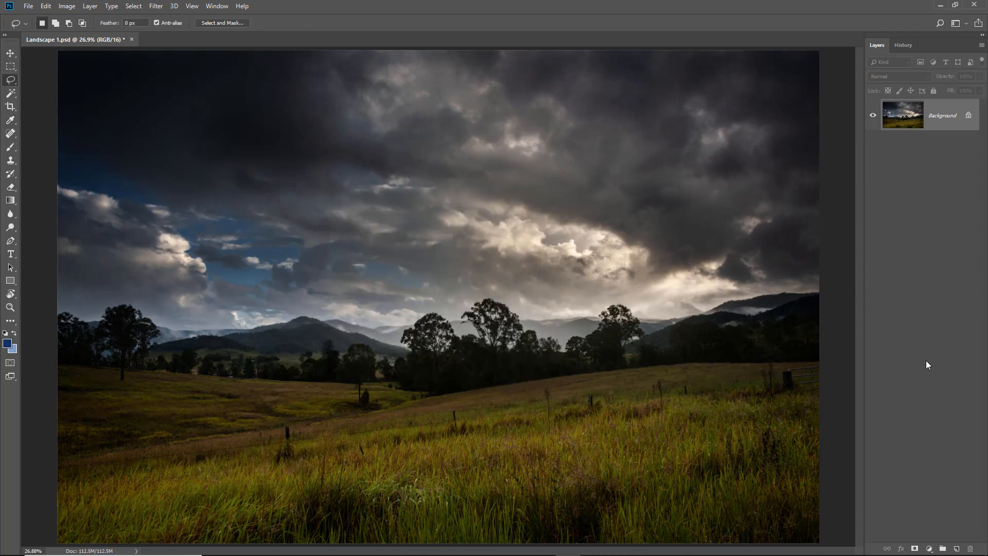